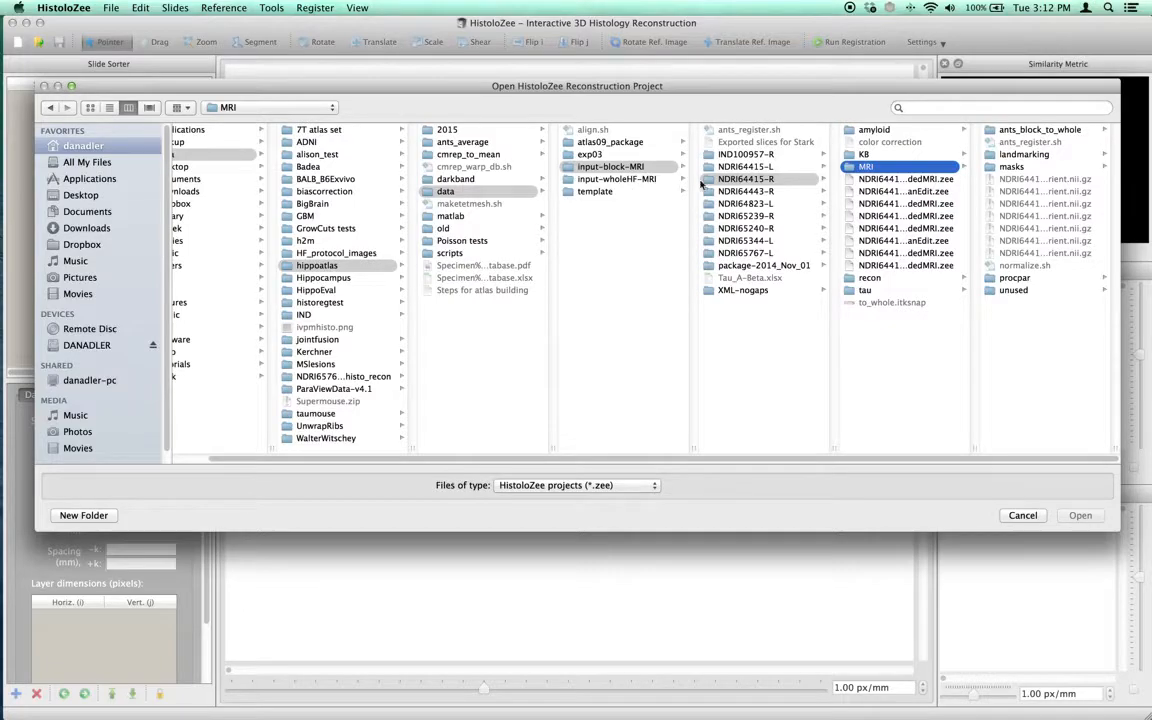
Open the project NDRI64415-R_block-D-addedMRI.zee from the NDRI64415-R folder.
left_click(776, 179)
left_click_drag(970, 447, 1070, 449)
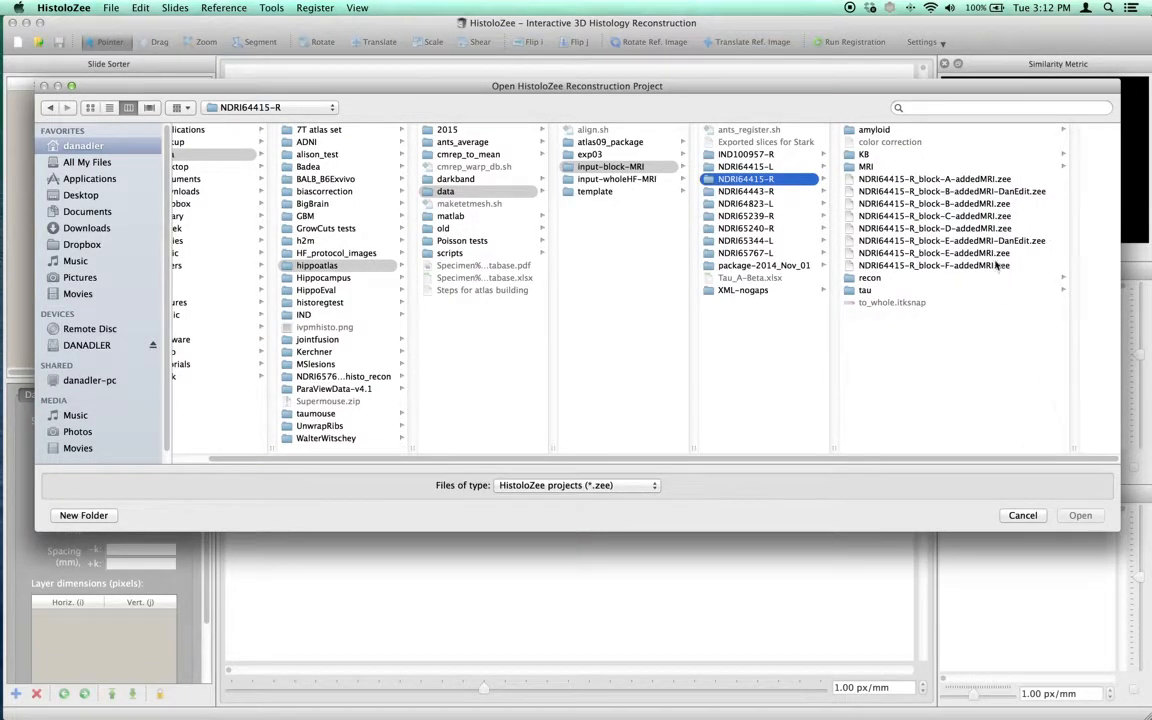
left_click(992, 230)
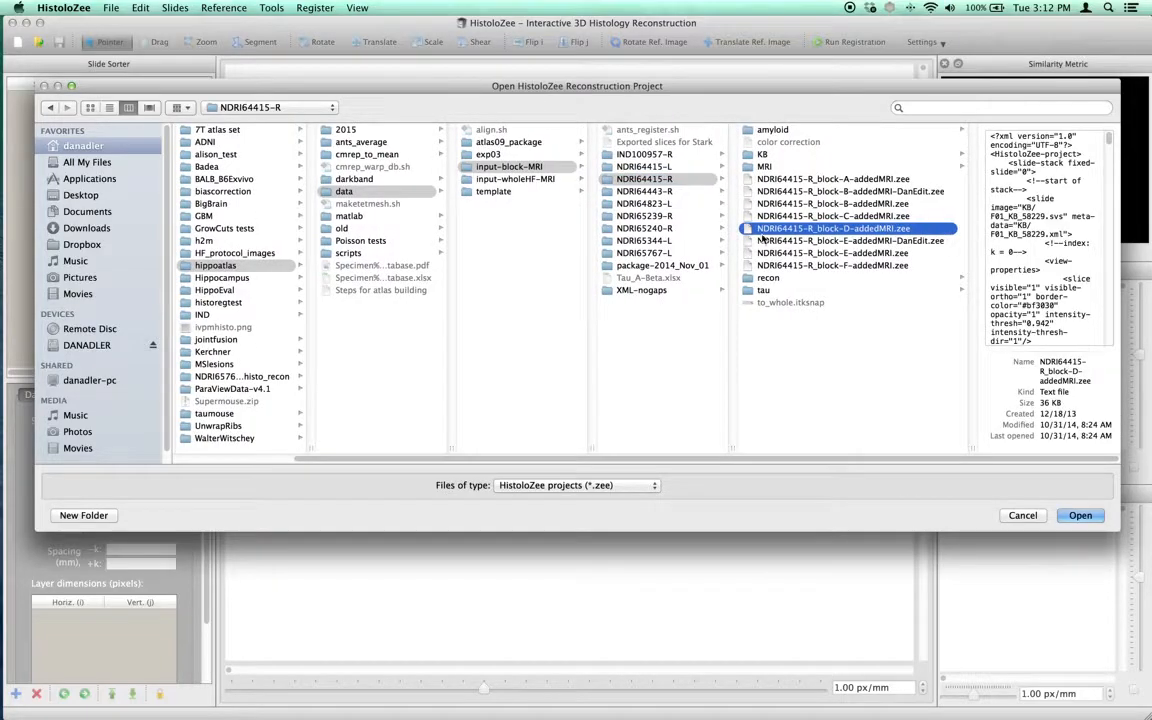
mouse_move(1108, 138)
left_mouse_down()
mouse_move(1115, 327)
mouse_move(1109, 138)
left_mouse_up()
left_click(770, 155)
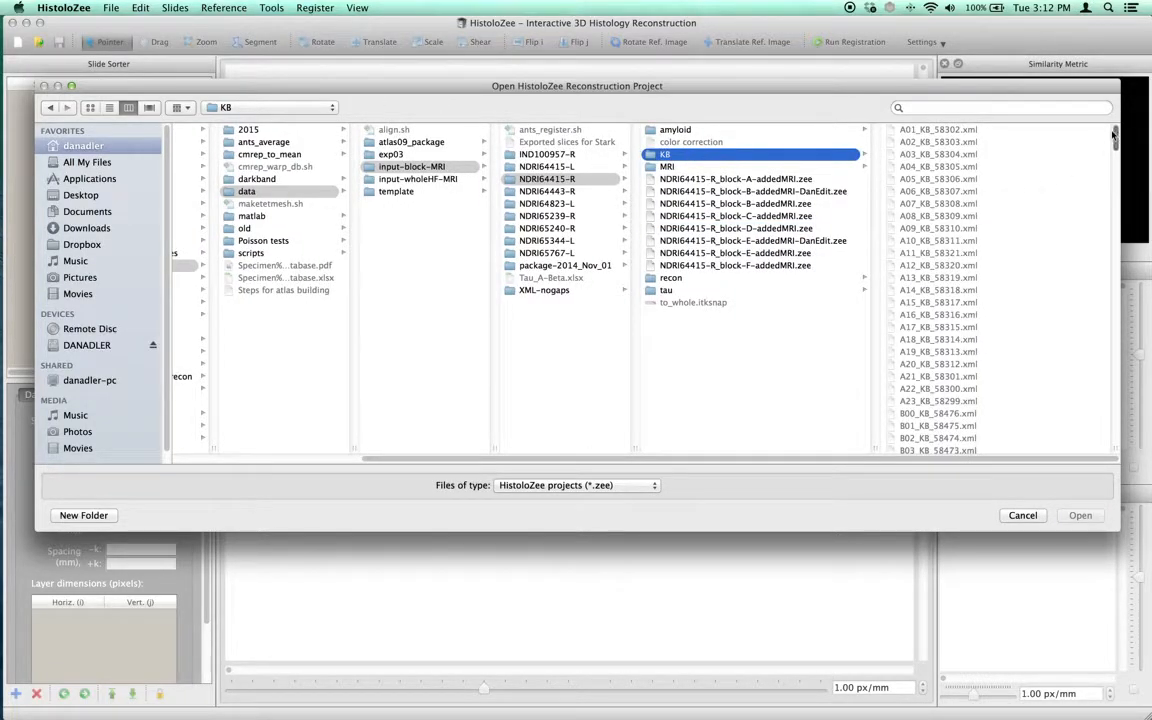
left_click_drag(1115, 138, 1115, 391)
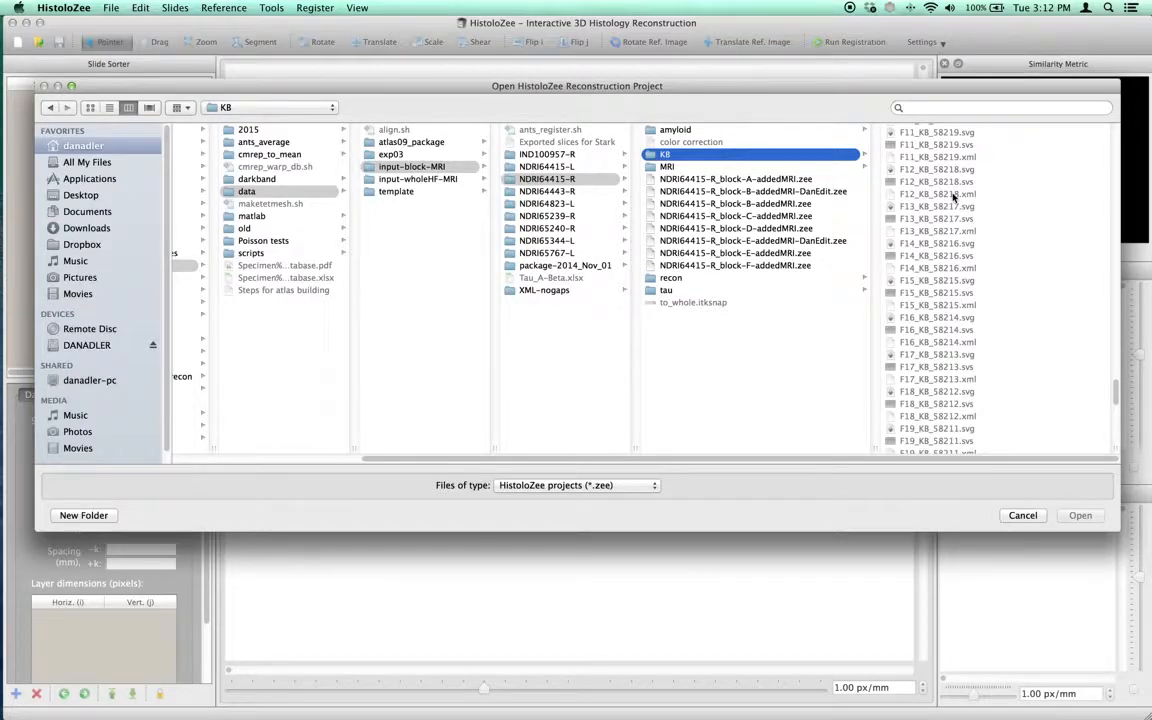
left_click(759, 228)
left_click(1073, 517)
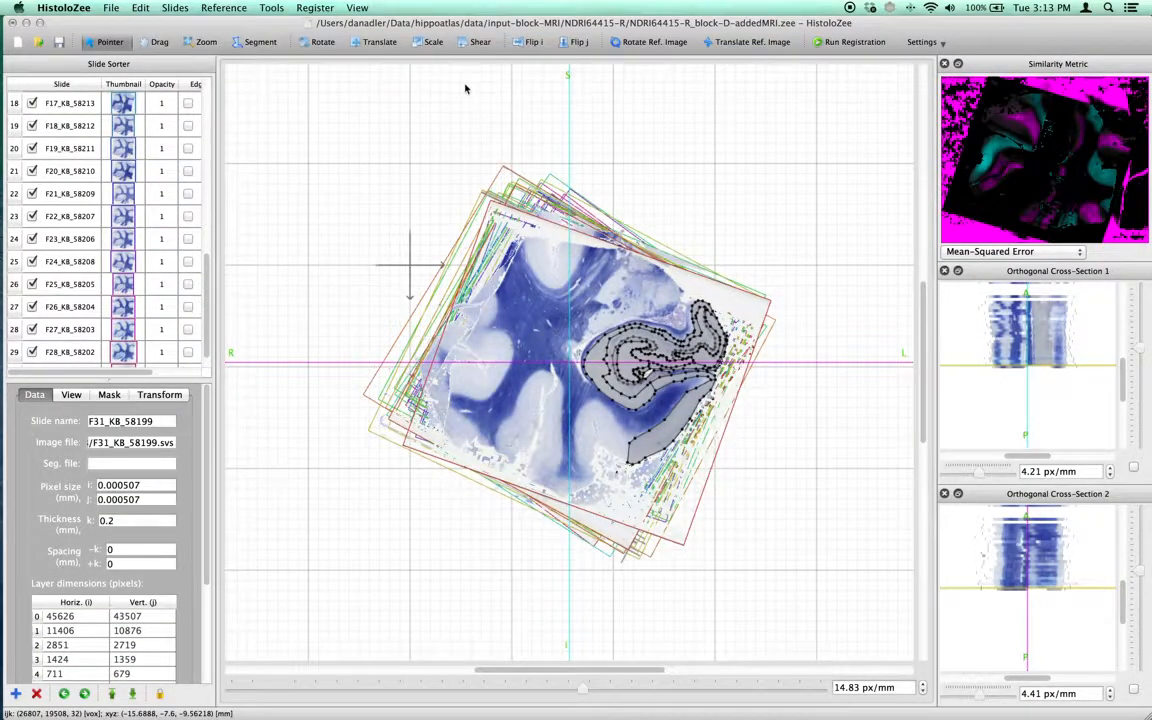
Hide all slides' segmentation labels.
left_click(358, 8)
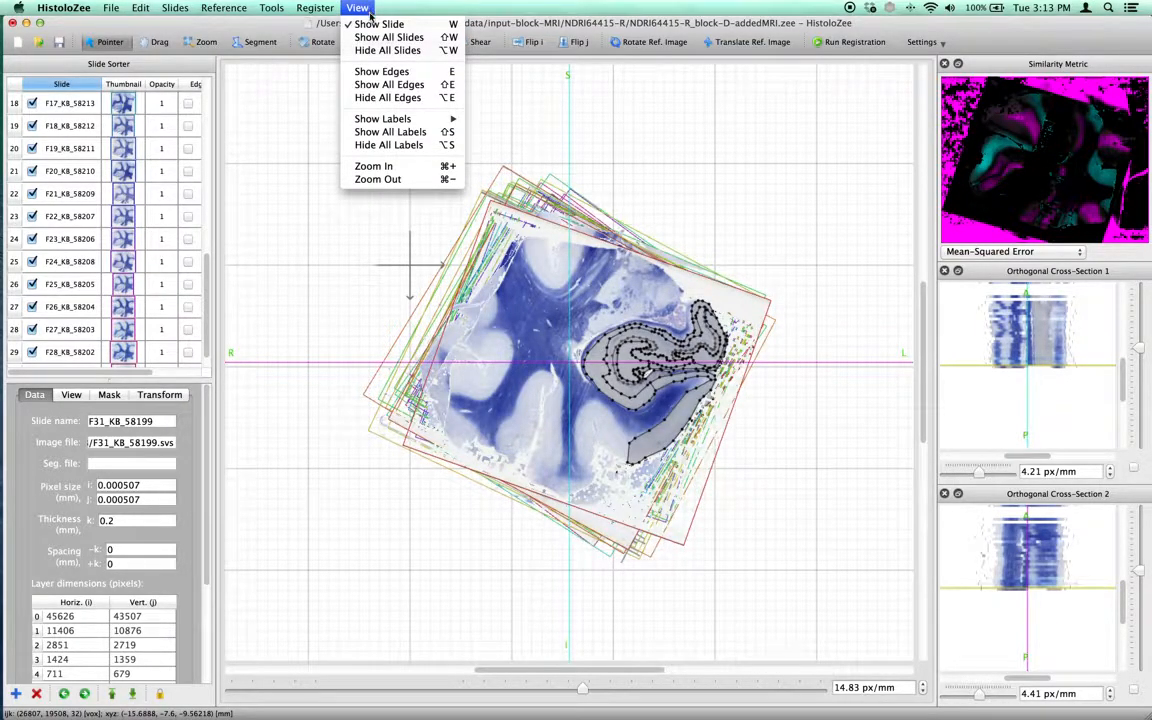
left_click(392, 146)
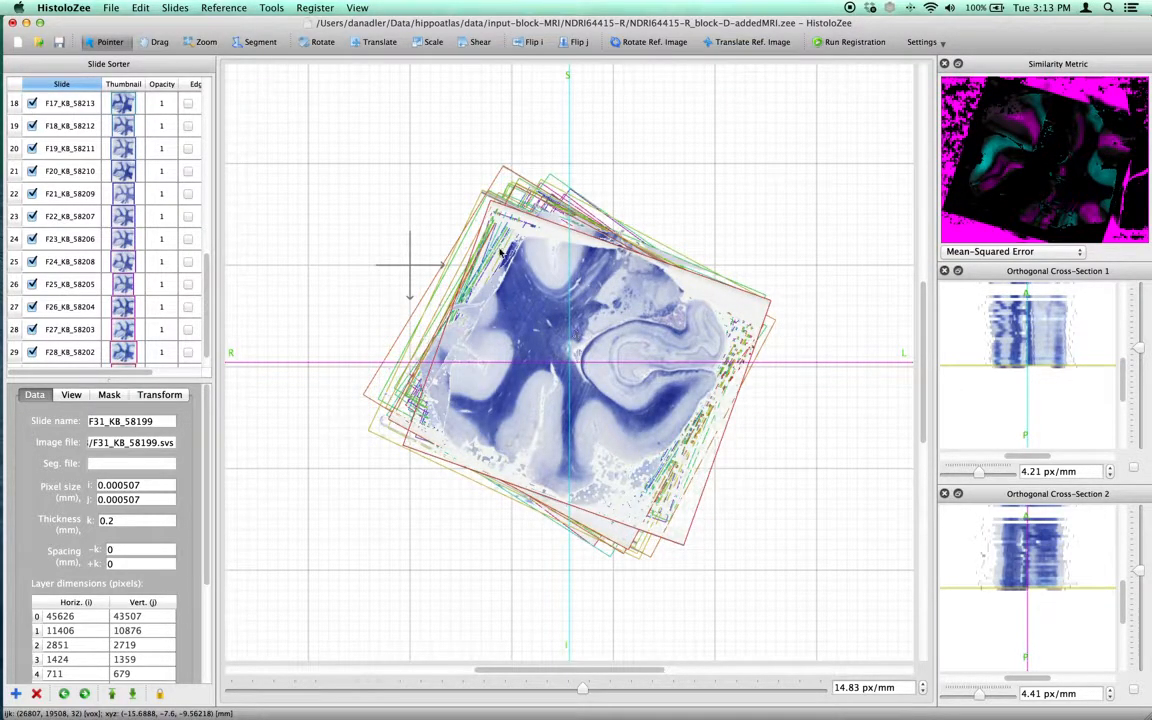
Open the reference image properties and turn on display of the MRI reference image.
left_click(224, 8)
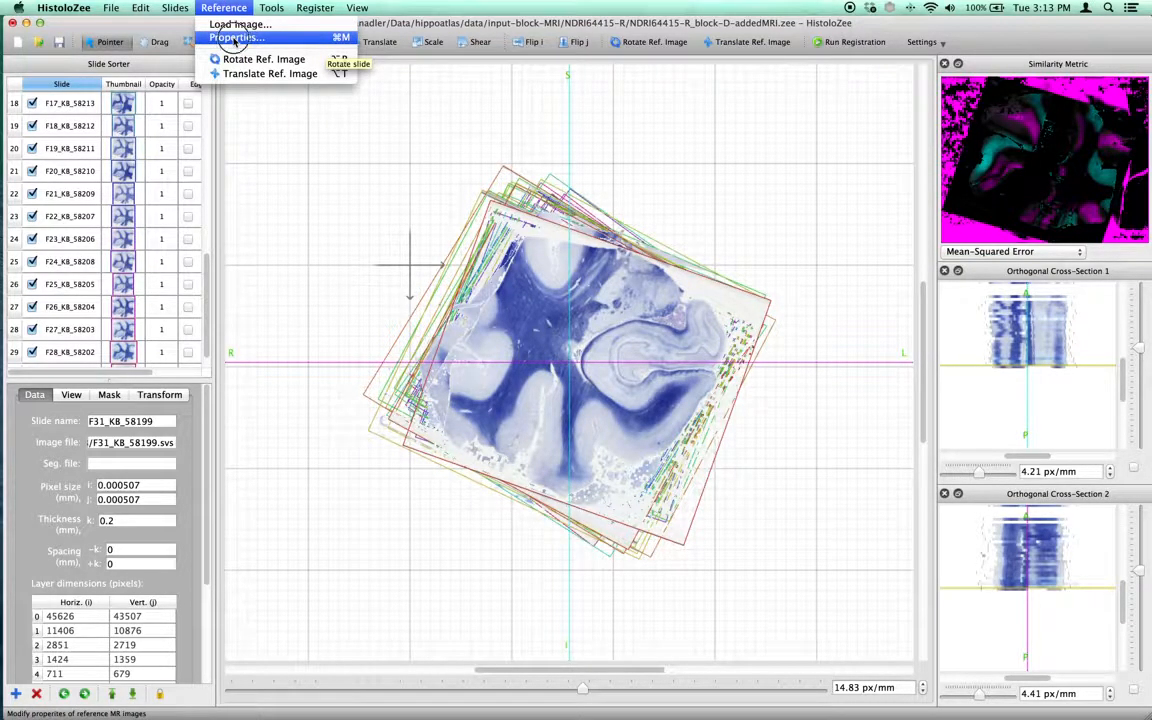
left_click(234, 38)
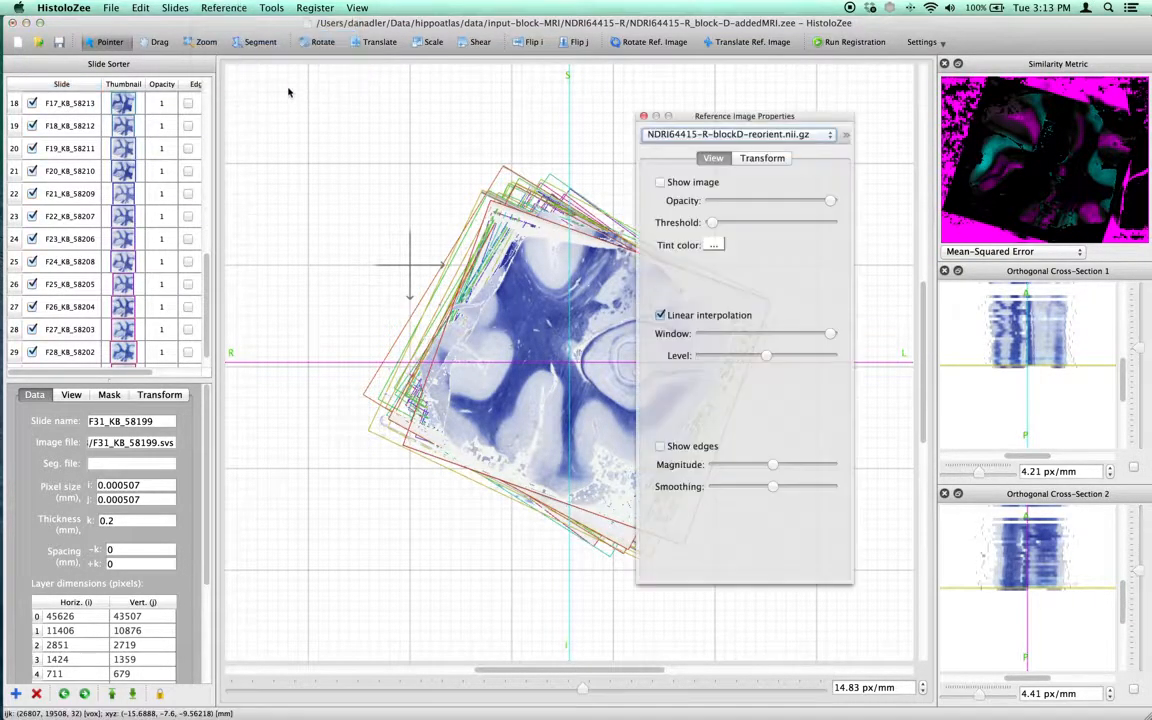
left_click(661, 182)
left_click_drag(747, 117, 190, 236)
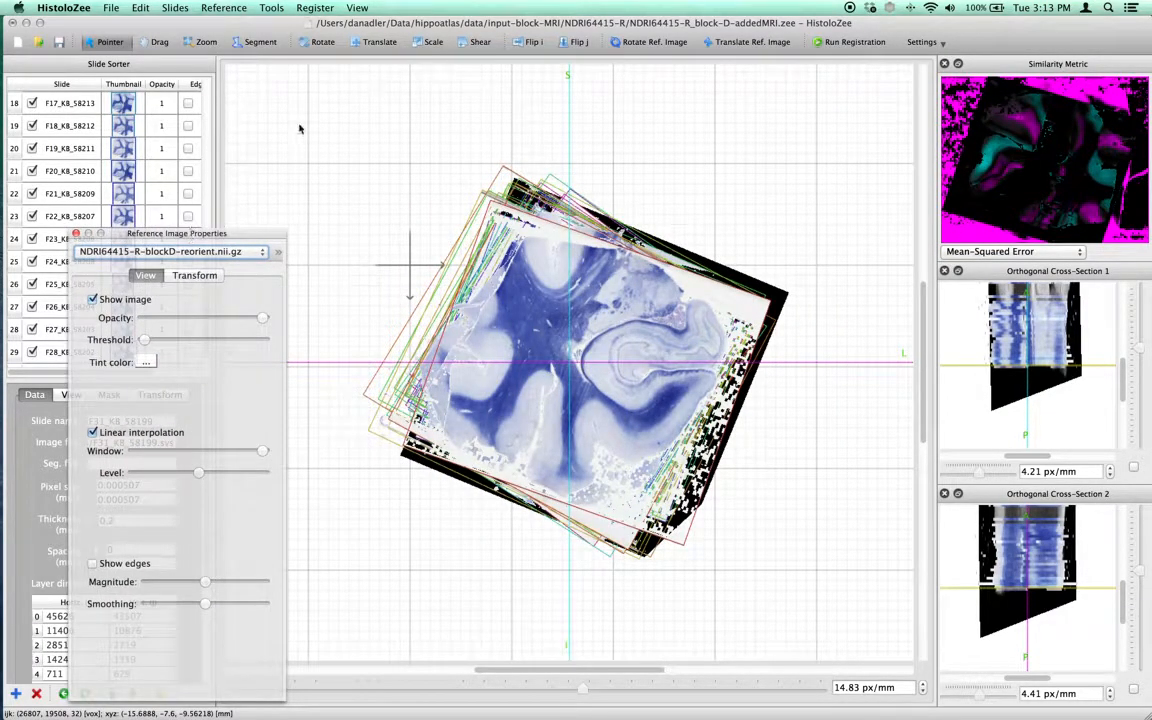
Step through the slides in the slide sorter, comparing each with the reference MRI image.
scroll(204, 110, "up", 10)
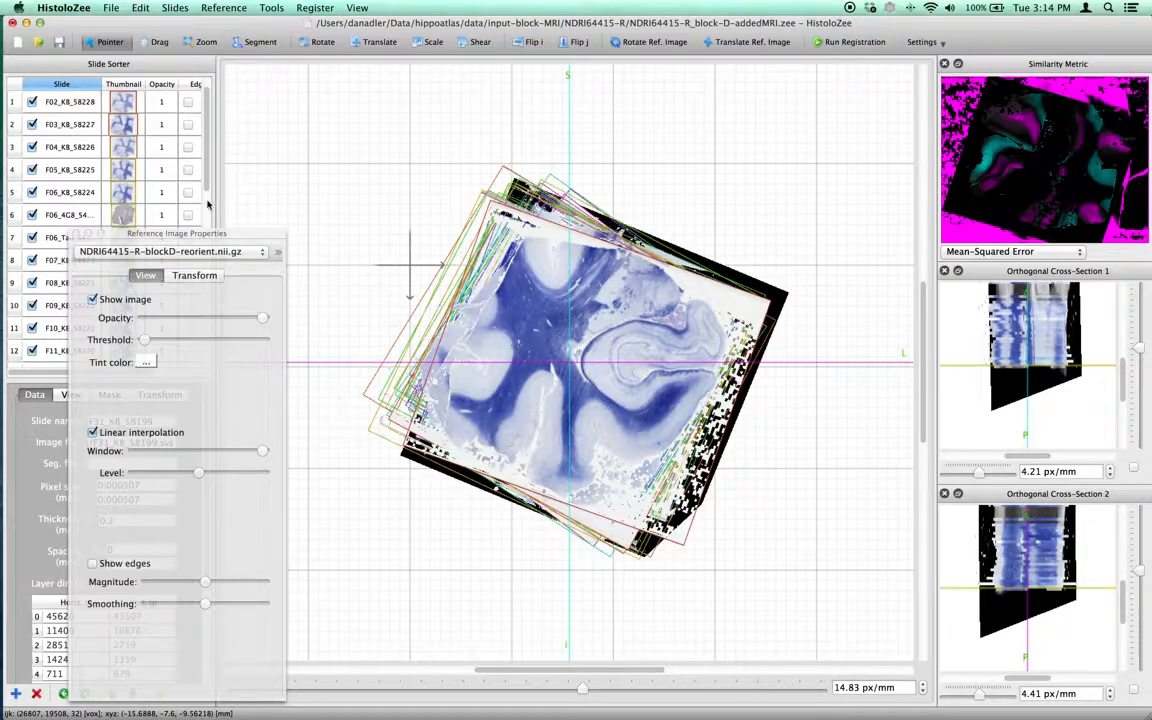
left_click_drag(211, 232, 901, 367)
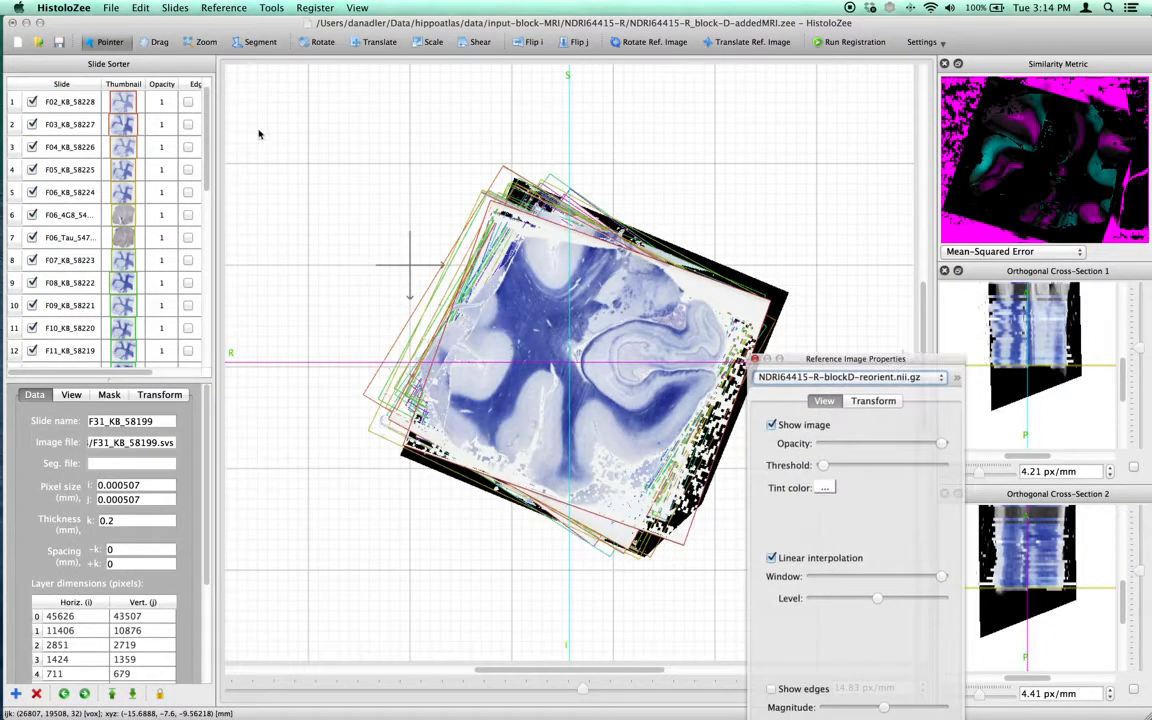
scroll(206, 86, "up", 1)
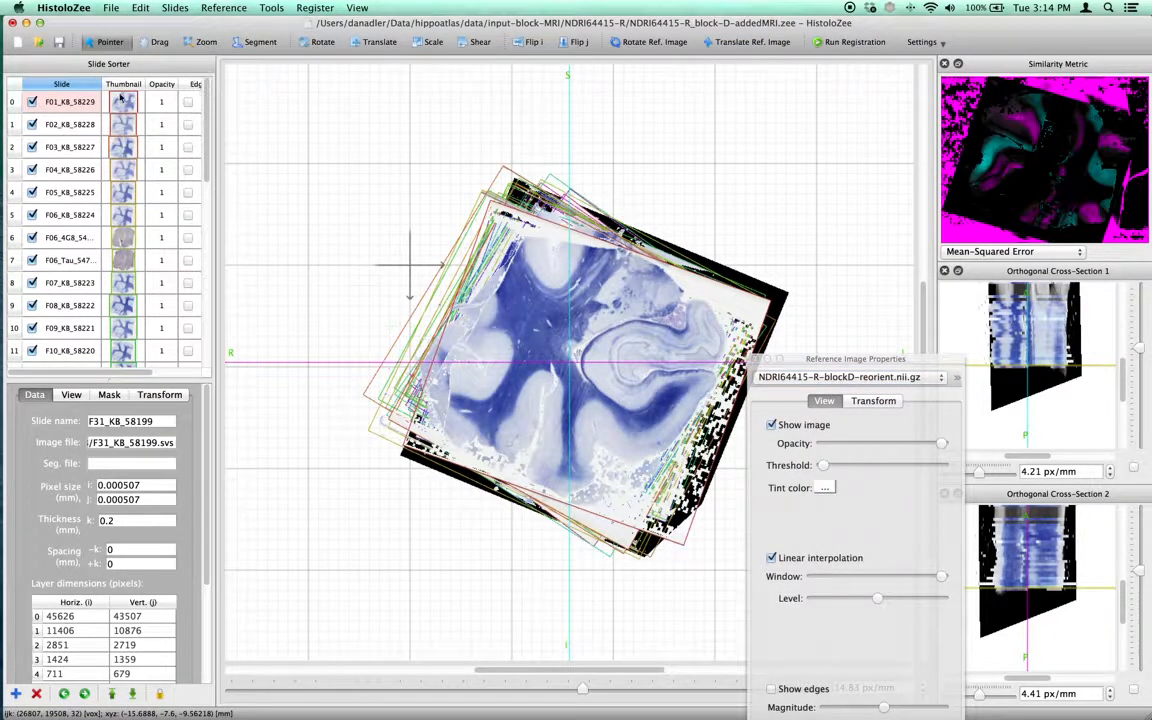
mouse_move(209, 88)
left_mouse_down()
mouse_move(204, 308)
mouse_move(213, 82)
left_mouse_up()
scroll(35, 180, "down", 10)
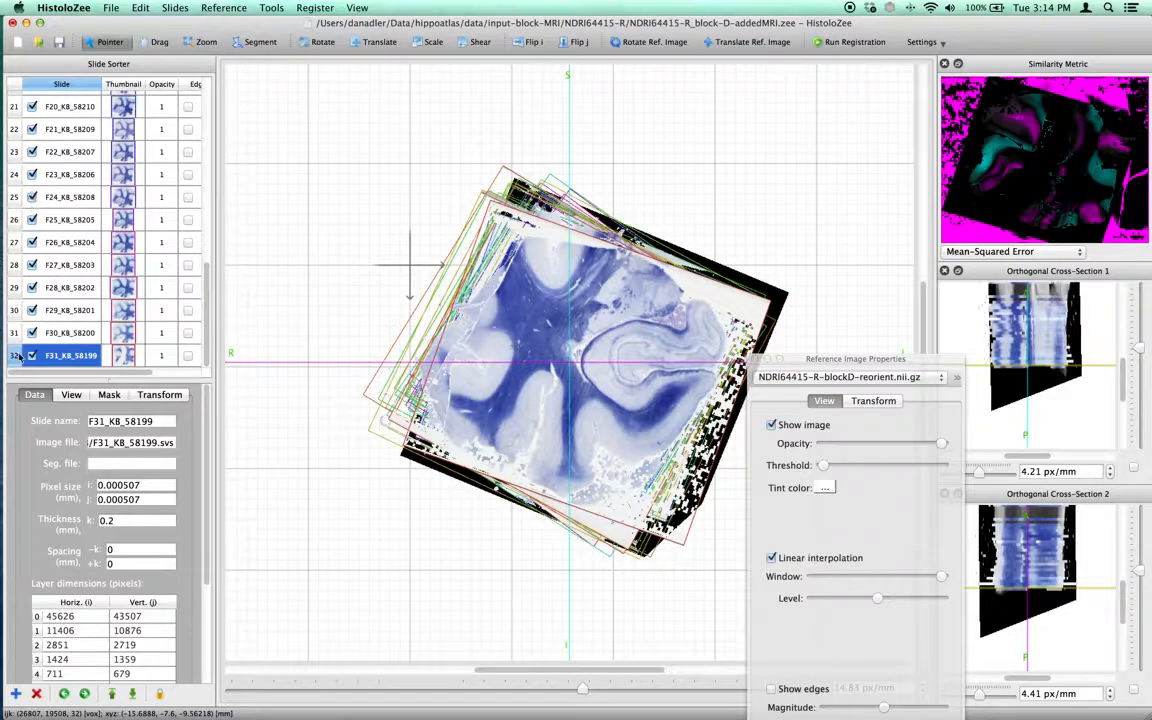
scroll(20, 340, "up", 10)
left_click(64, 101)
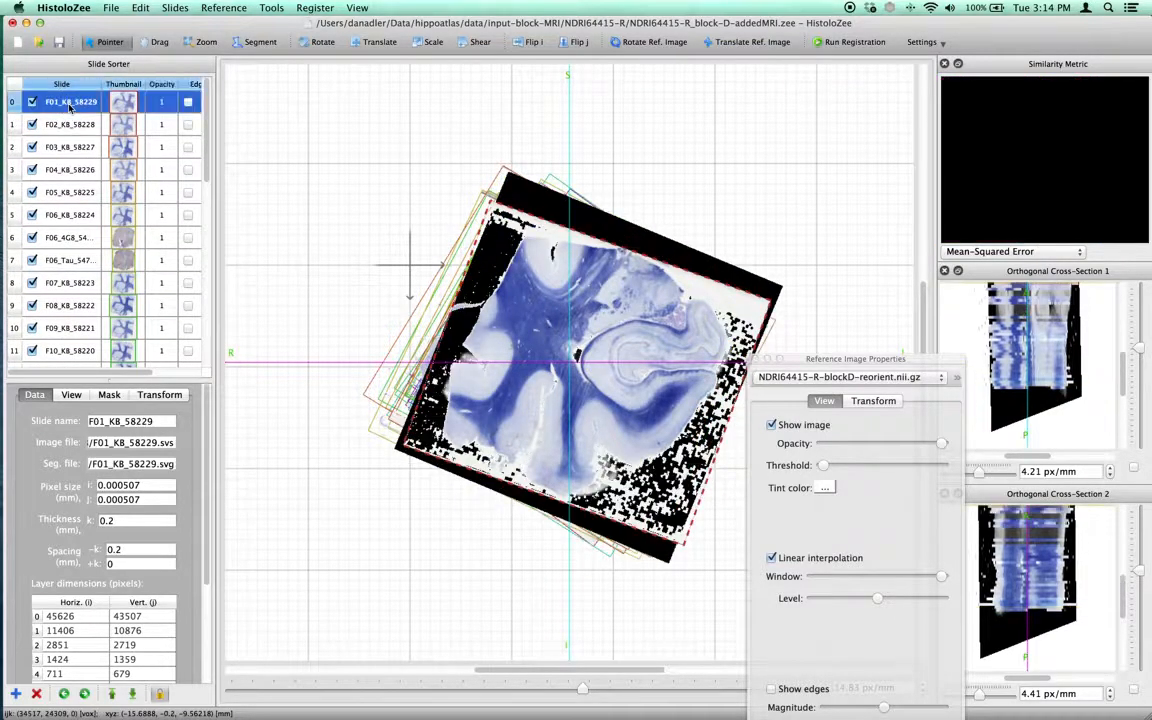
left_click(66, 124)
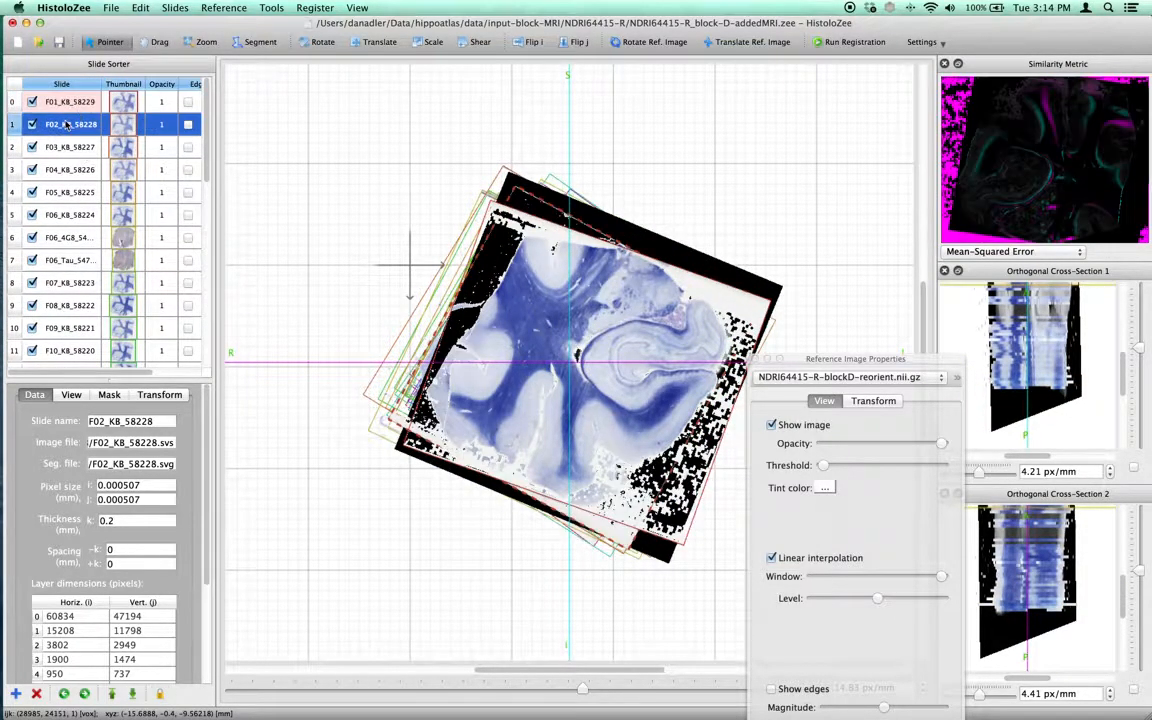
key("Down")
key("Down")
key("Down")
key("Down")
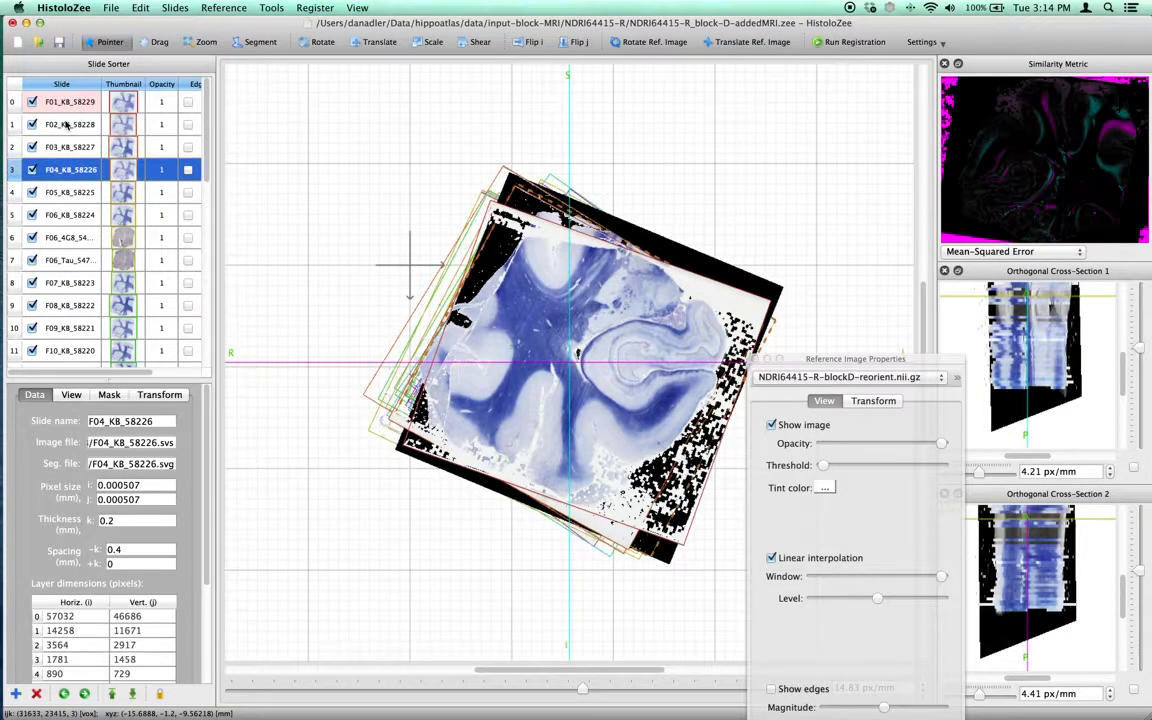
key("Down")
key("Down")
key("Down")
key("Down")
key("Down")
key("Down")
key("Down")
key("Down")
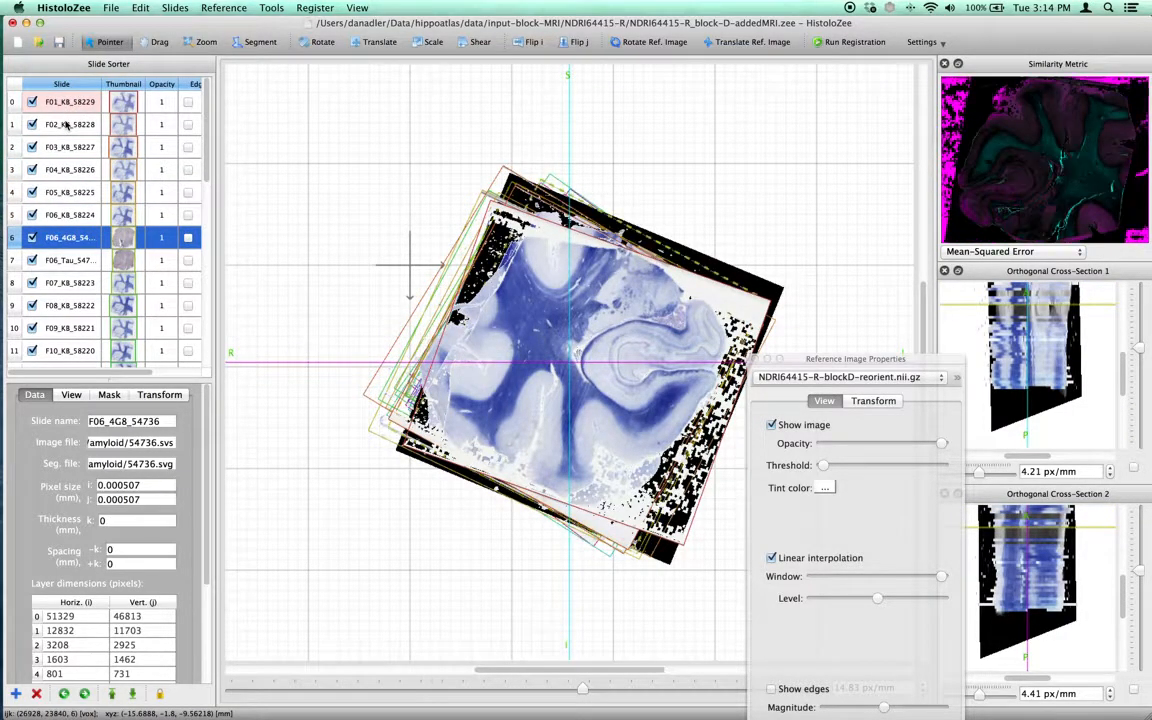
key("Down")
key("Down")
key("Down")
key("Down")
key("Down")
key("Down")
key("Down")
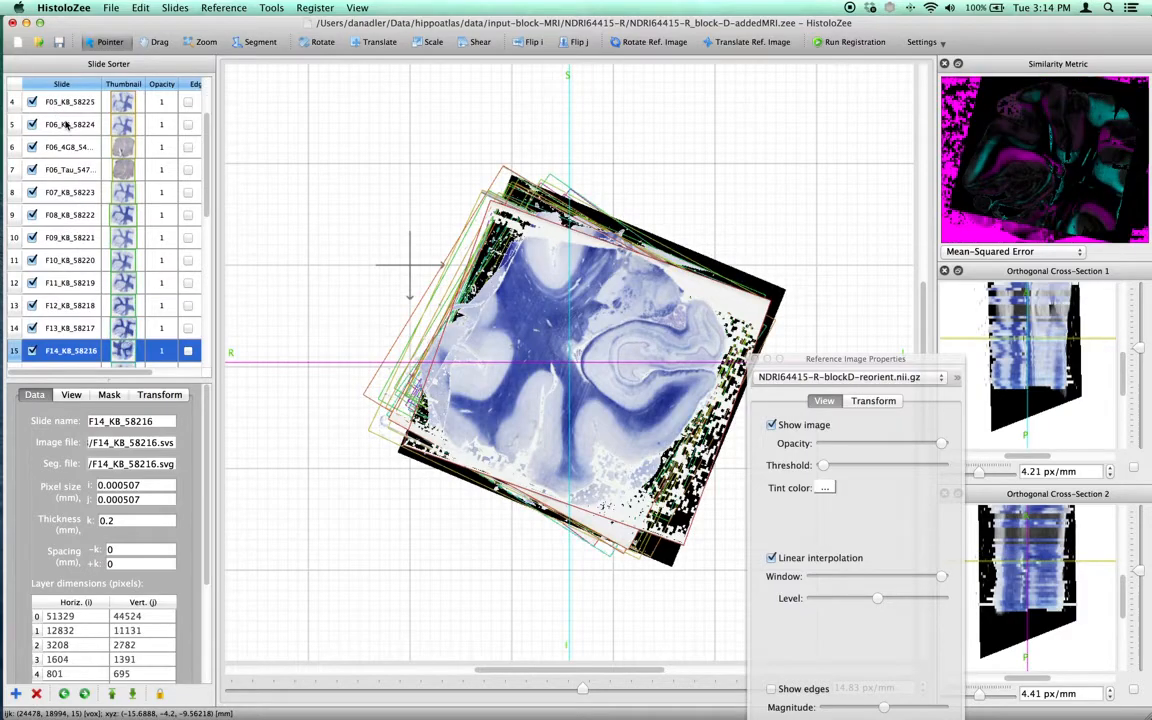
key("Up")
key("Up")
key("Up")
key("Up")
key("Up")
key("Up")
key("Up")
key("Up")
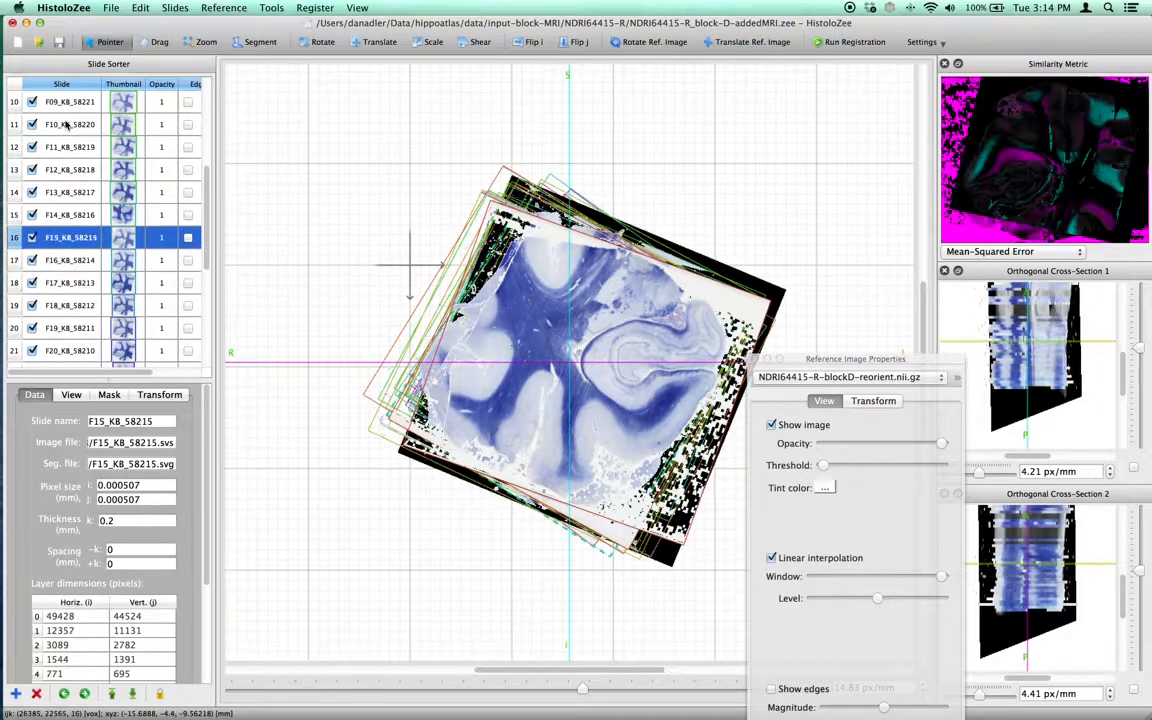
Enable the option beside both orthogonal cross-section views' zoom values and move the reference properties dialog aside.
left_click(1134, 467)
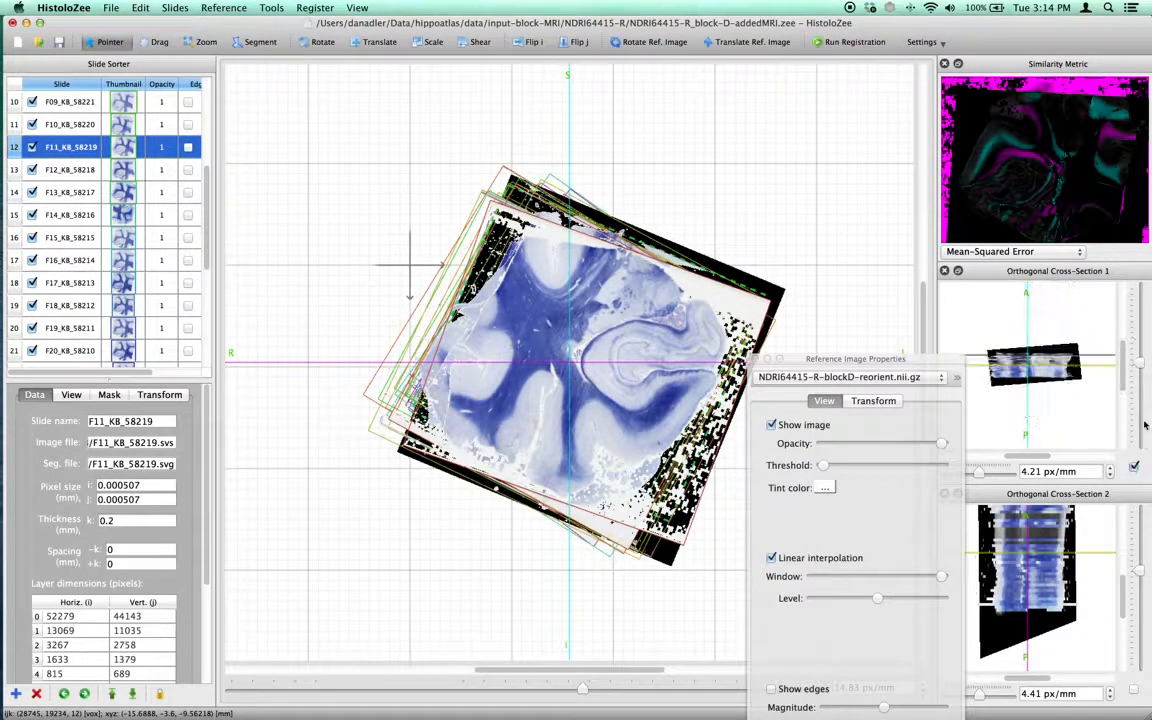
left_click(1134, 689)
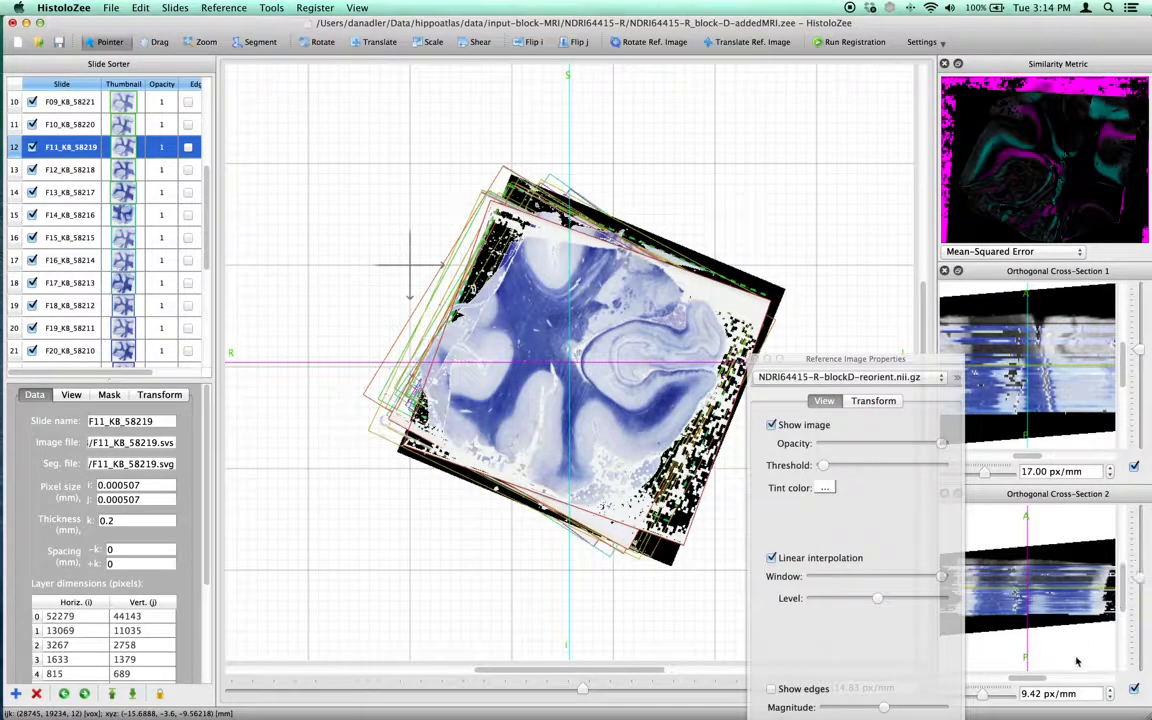
left_click_drag(1037, 680, 1045, 680)
left_click_drag(944, 362, 429, 557)
left_click_drag(1028, 456, 1052, 458)
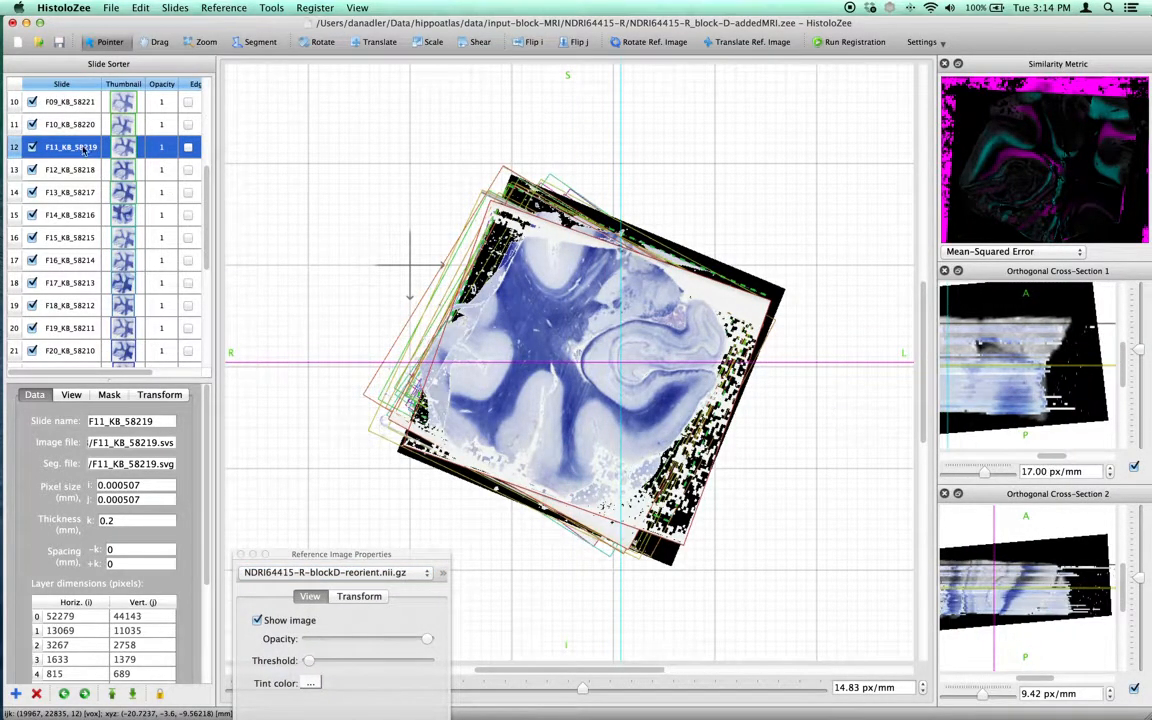
Step up and down through the slide stack, comparing slides against the reference in the cross-sections.
key("Up")
key("Up")
key("Up")
key("Up")
key("Up")
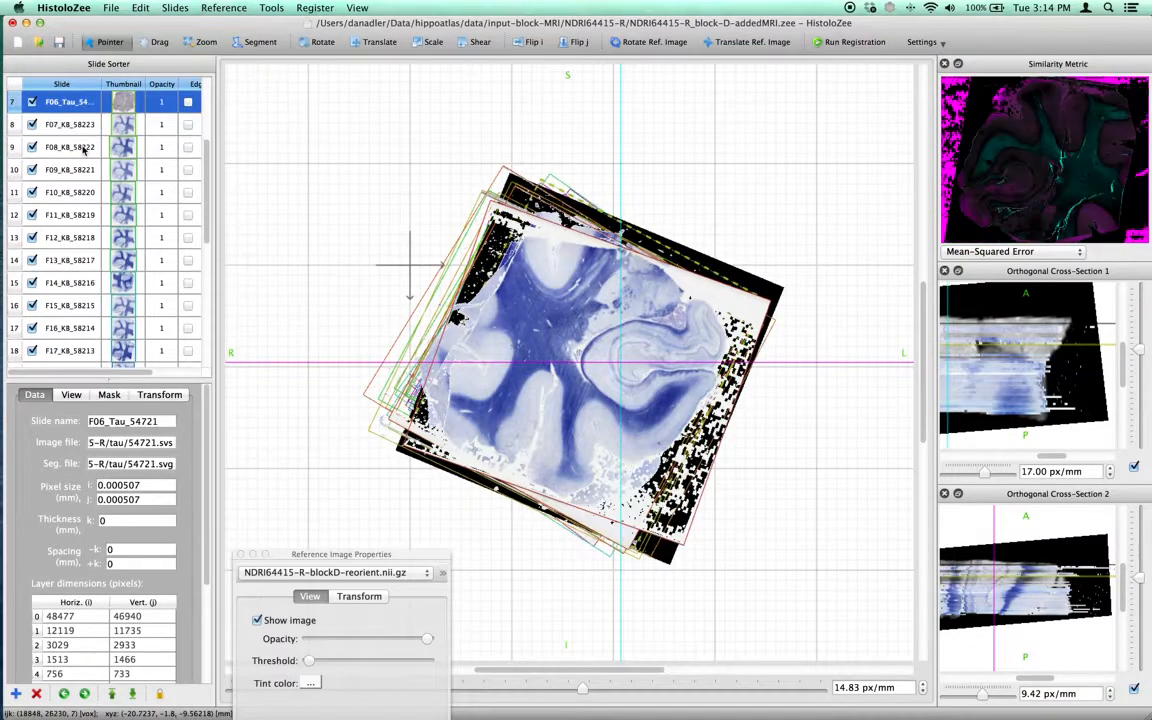
key("Up")
key("Up")
key("Up")
key("Up")
key("Up")
key("Up")
key("Up")
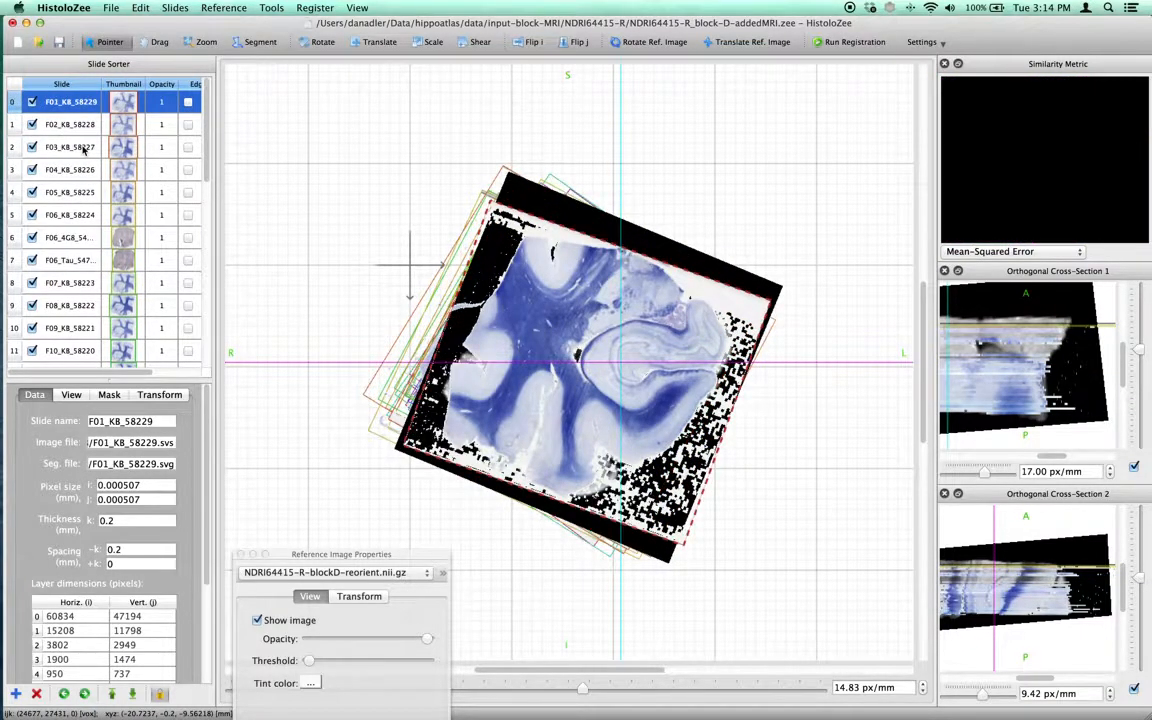
key("Down")
key("Down")
key("Down")
key("Down")
key("Down")
key("Down")
key("Down")
key("Down")
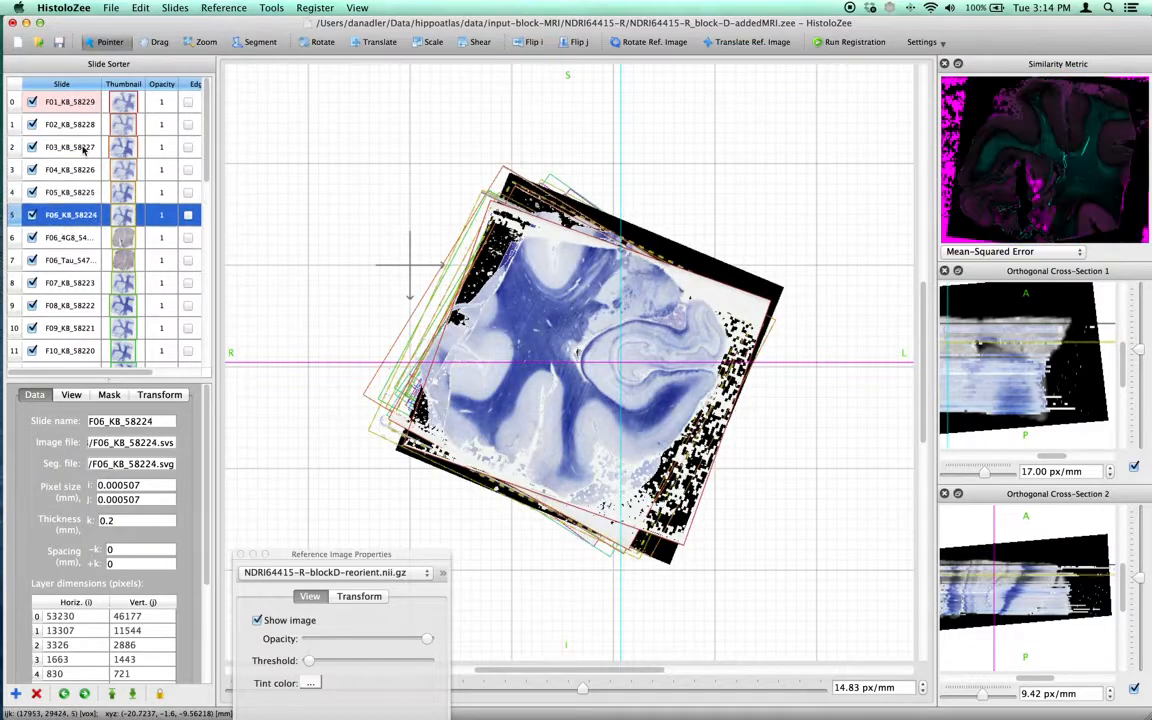
key("Down")
key("Down")
key("Down")
key("Down")
key("Down")
key("Down")
key("Up")
key("Up")
key("Up")
key("Up")
key("Up")
key("Up")
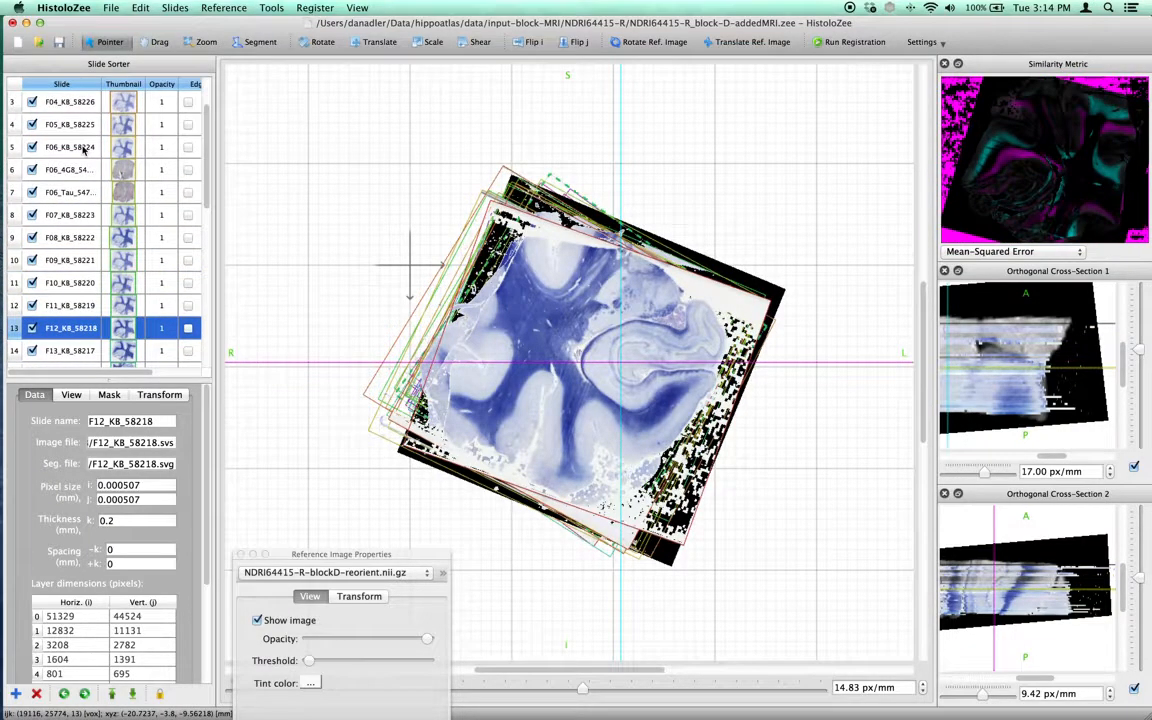
key("Up")
key("Up")
key("Up")
key("Up")
key("Up")
key("Up")
key("Up")
key("Up")
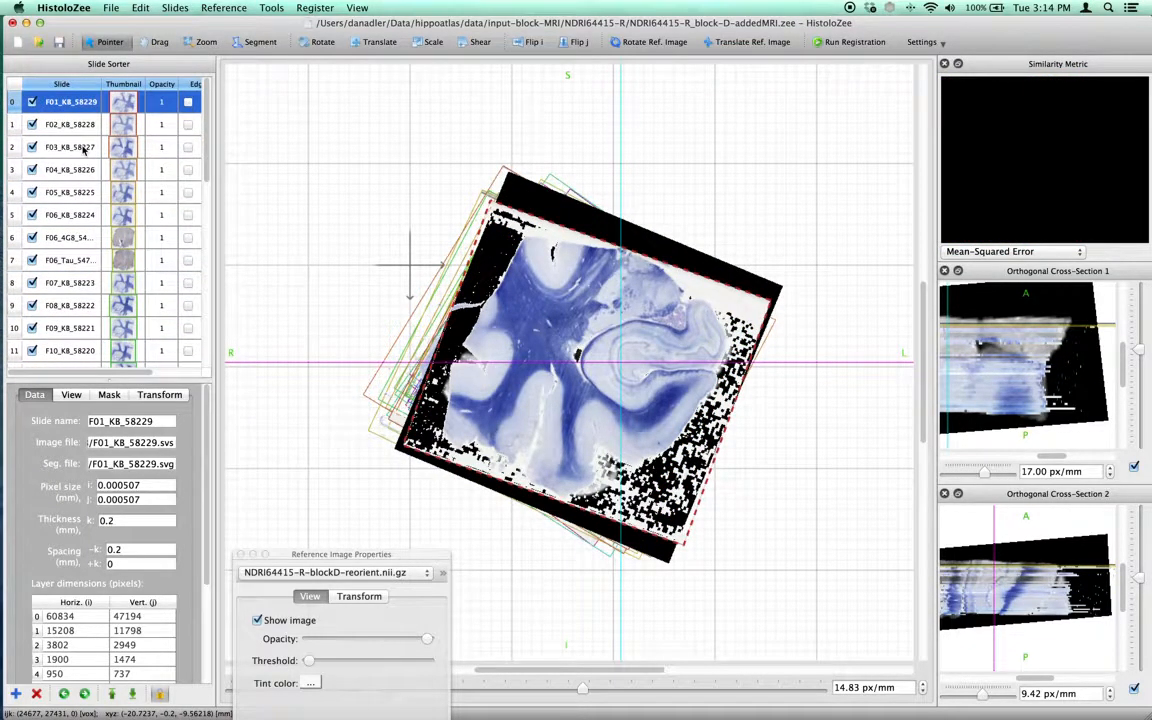
Hide all slides so only the reference MRI image is displayed.
left_click(365, 8)
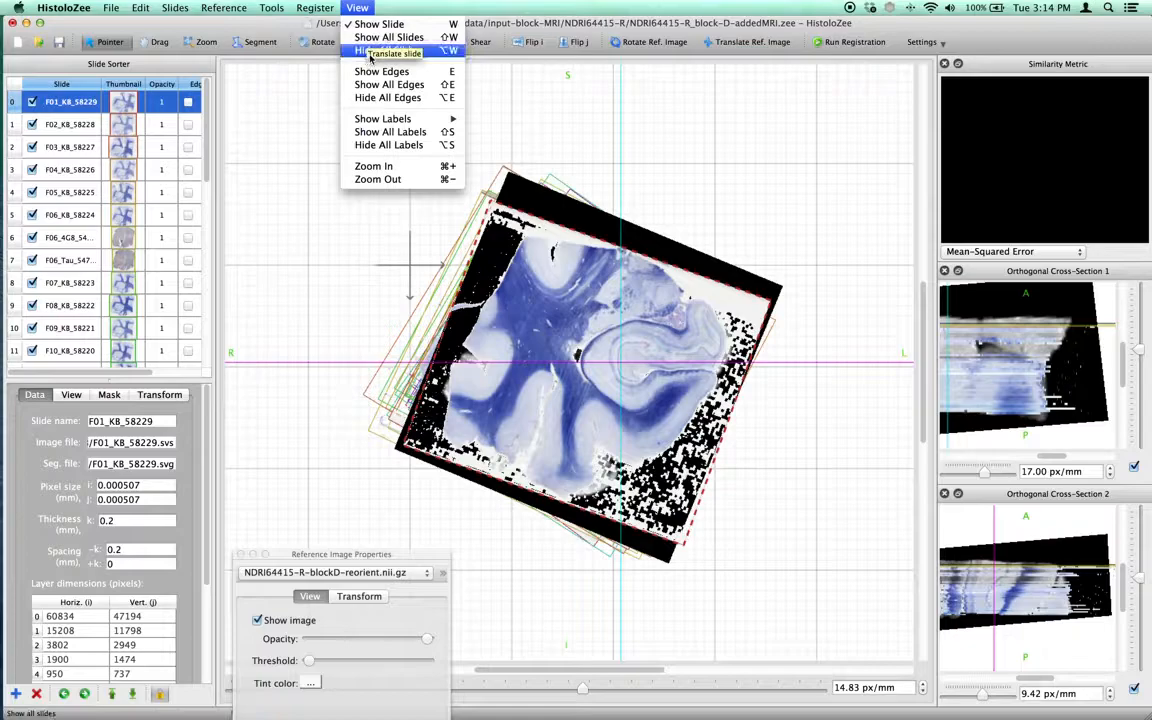
left_click(352, 8)
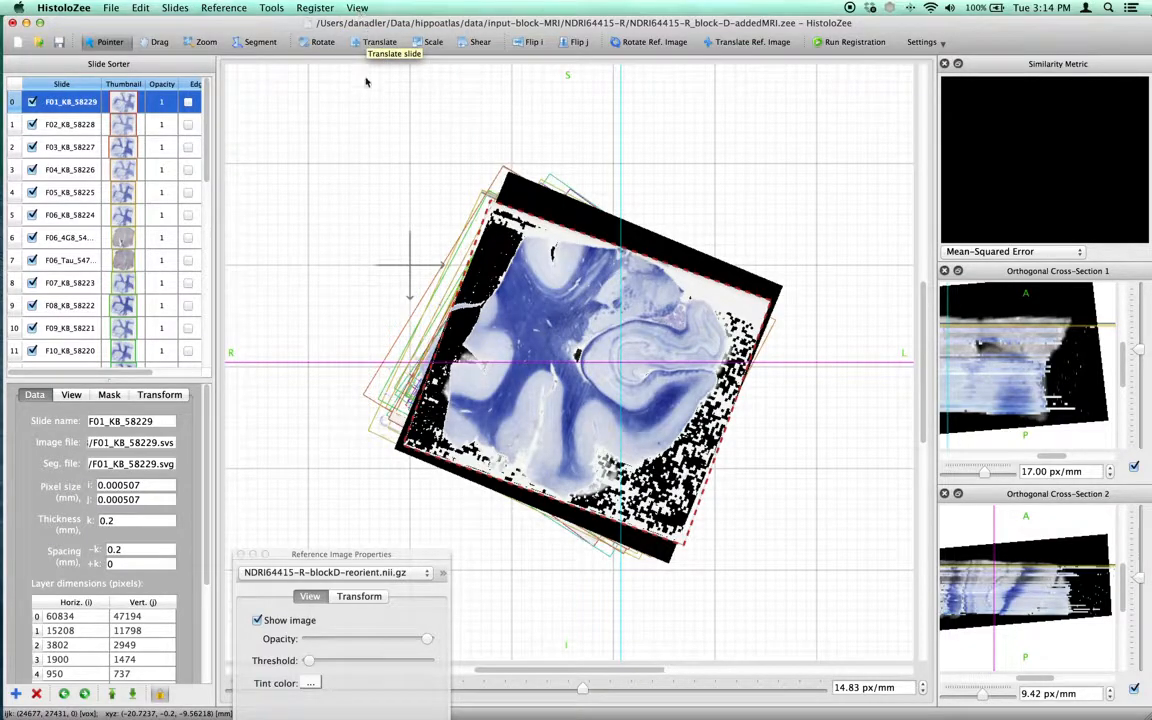
key("h")
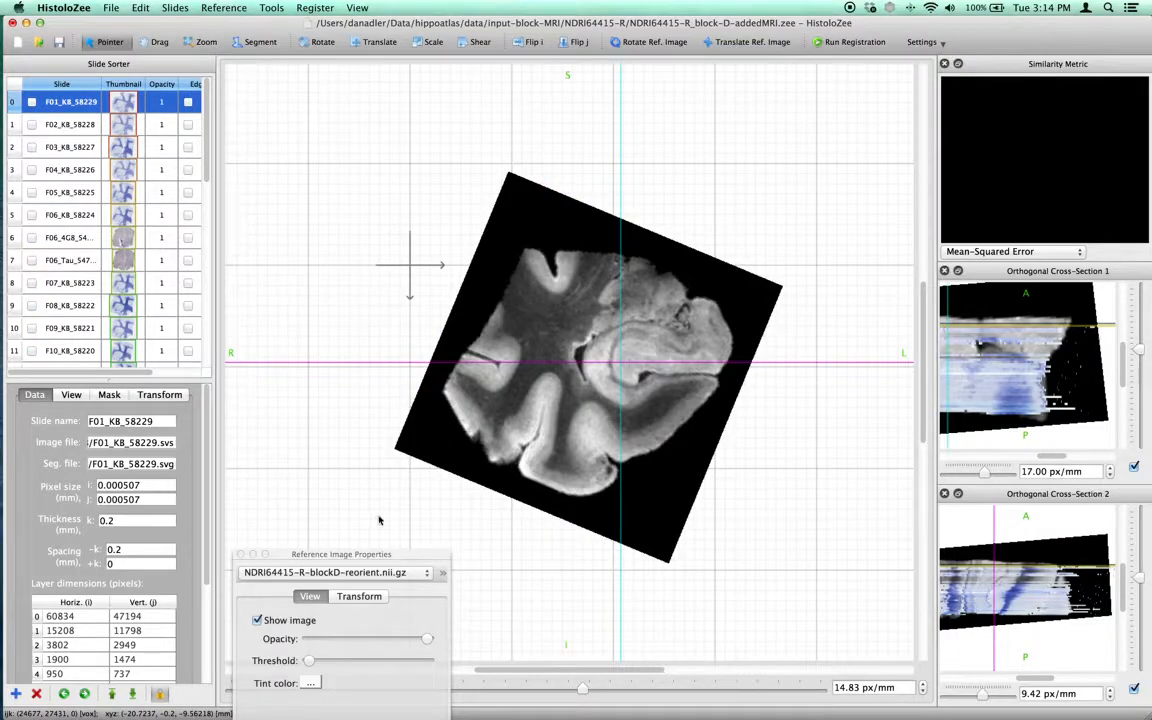
Select the first slide and move the crosshair lower in the reference view to update the cross-sections.
left_click_drag(290, 555, 273, 381)
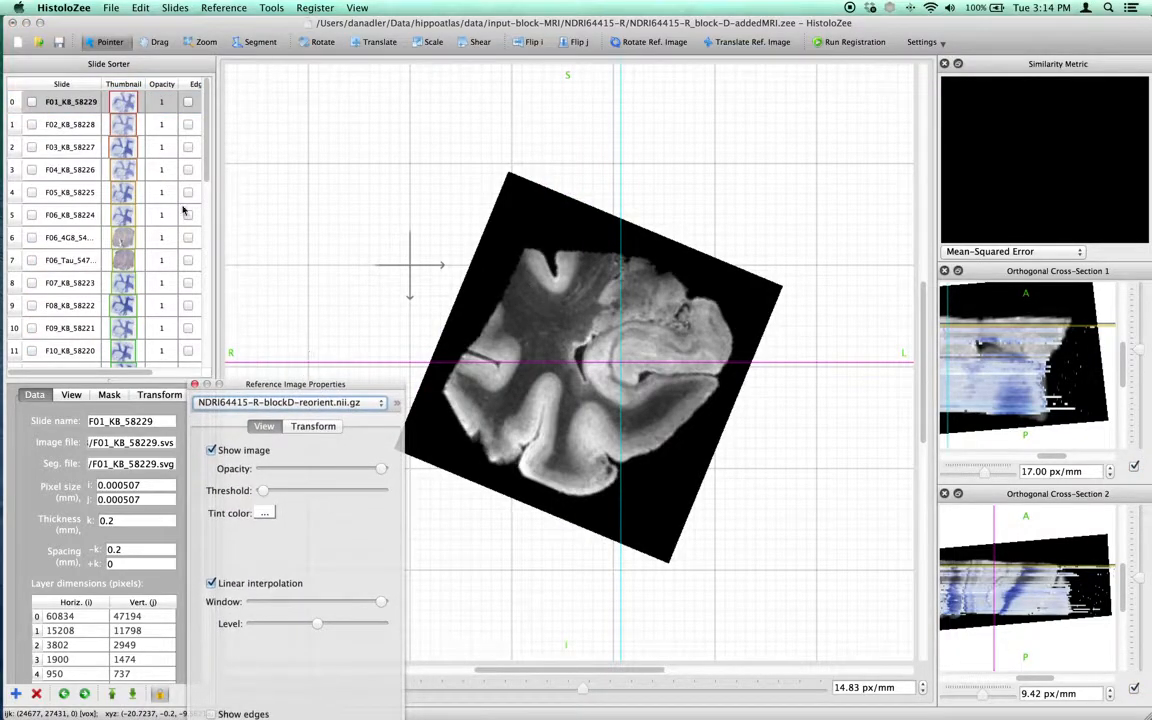
left_click(57, 100)
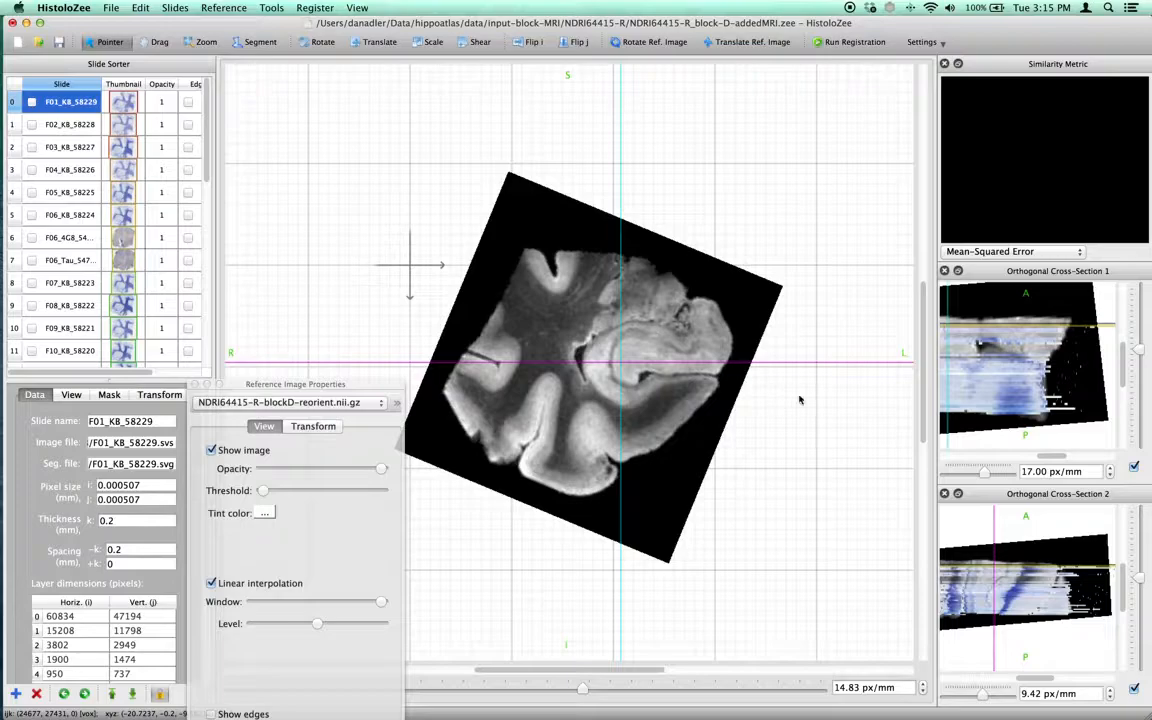
left_click_drag(1056, 466, 1034, 469)
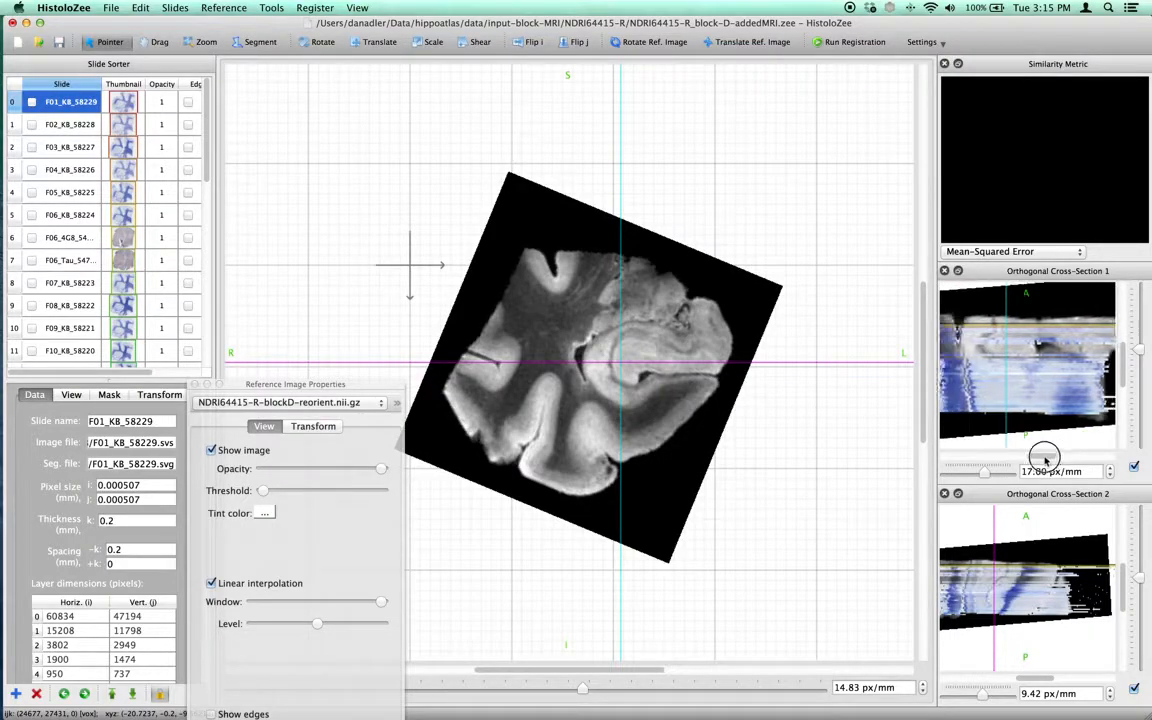
left_click_drag(598, 365, 593, 401)
left_click_drag(363, 388, 340, 191)
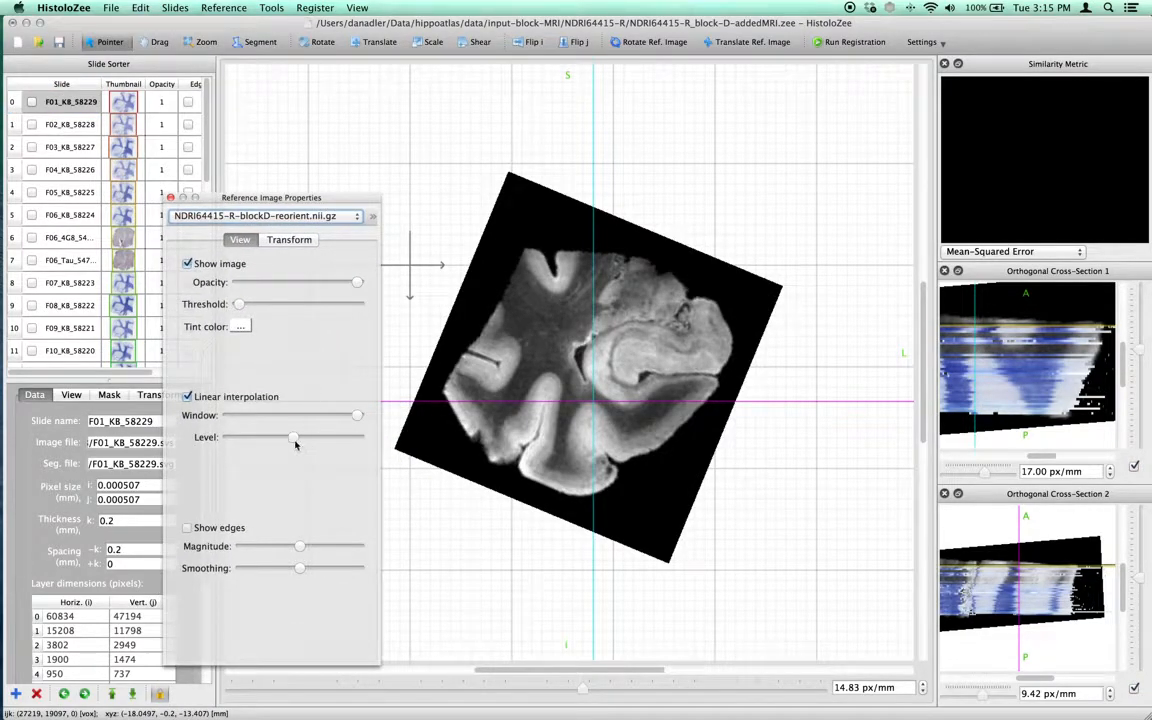
Adjust the reference image's level and window sliders, then close the reference image properties dialog.
mouse_move(294, 442)
left_mouse_down()
mouse_move(265, 440)
mouse_move(288, 440)
left_mouse_up()
left_click_drag(355, 414, 326, 408)
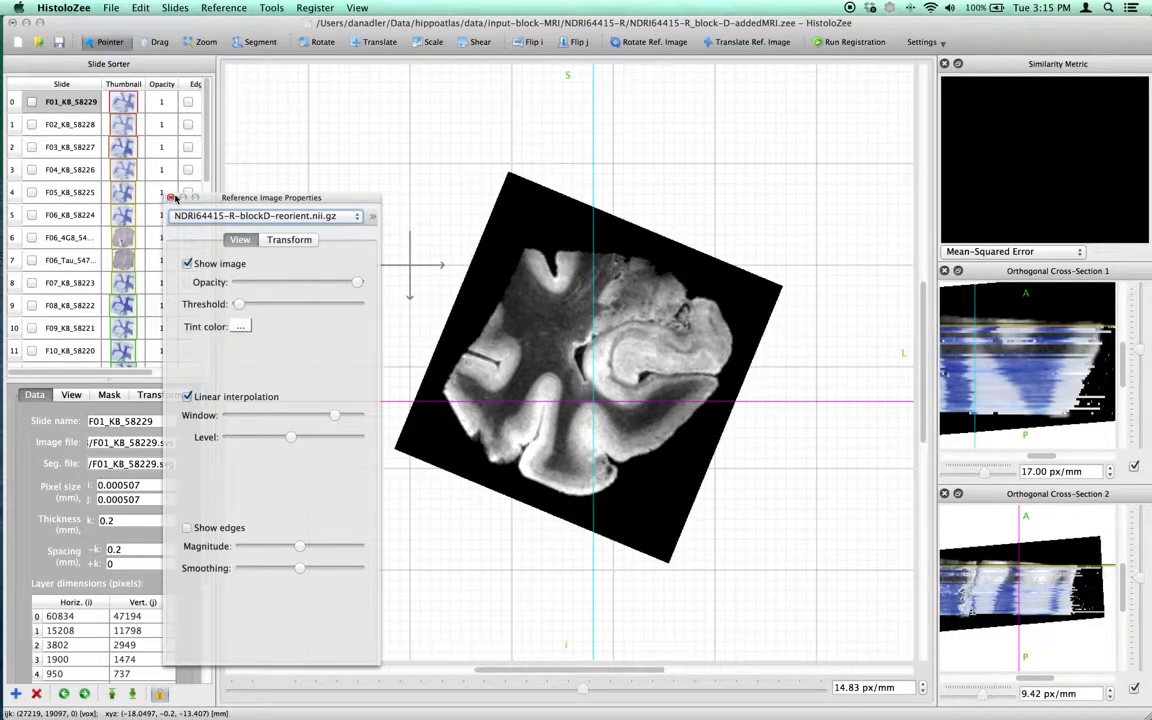
left_click_drag(242, 200, 242, 207)
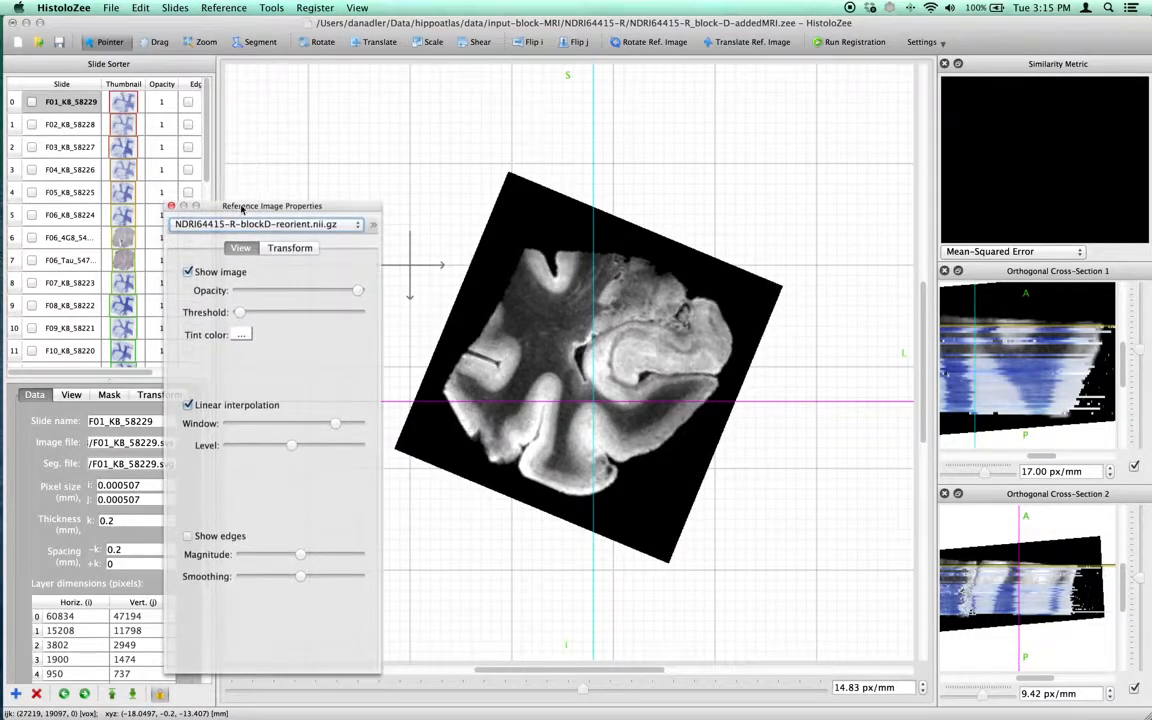
left_click(171, 206)
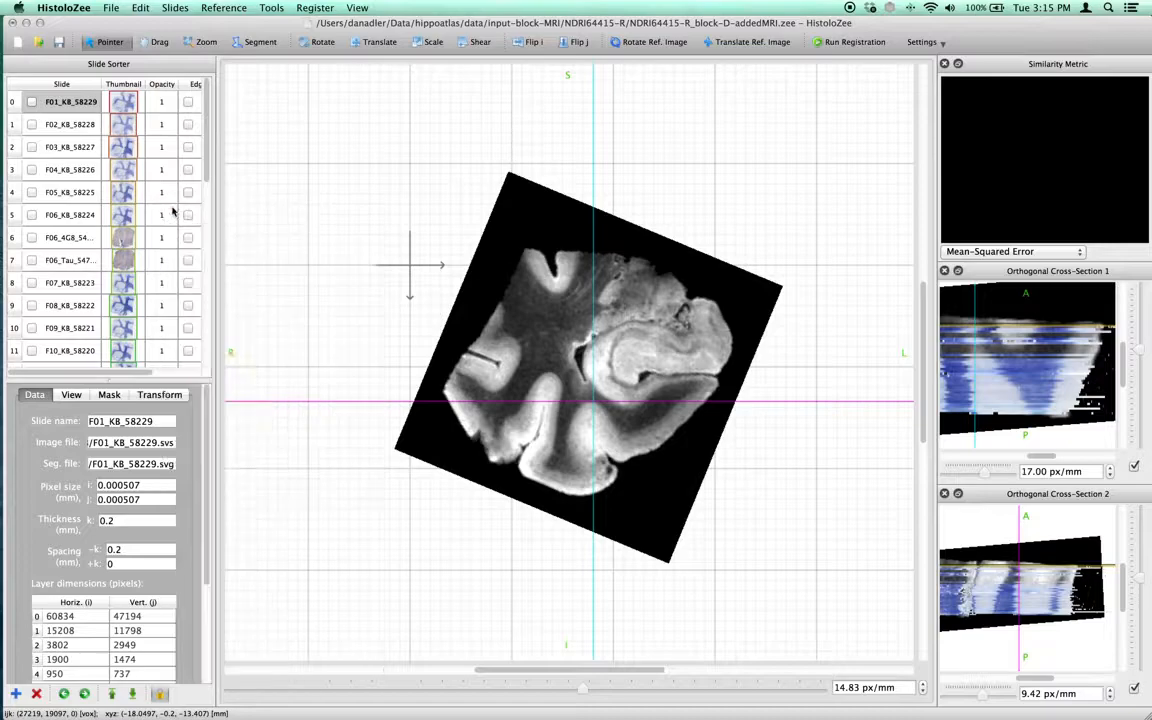
Select and show slide F12_KB_58218 and zoom the main view into its hippocampus region.
scroll(92, 238, "down", 3)
left_click(89, 259)
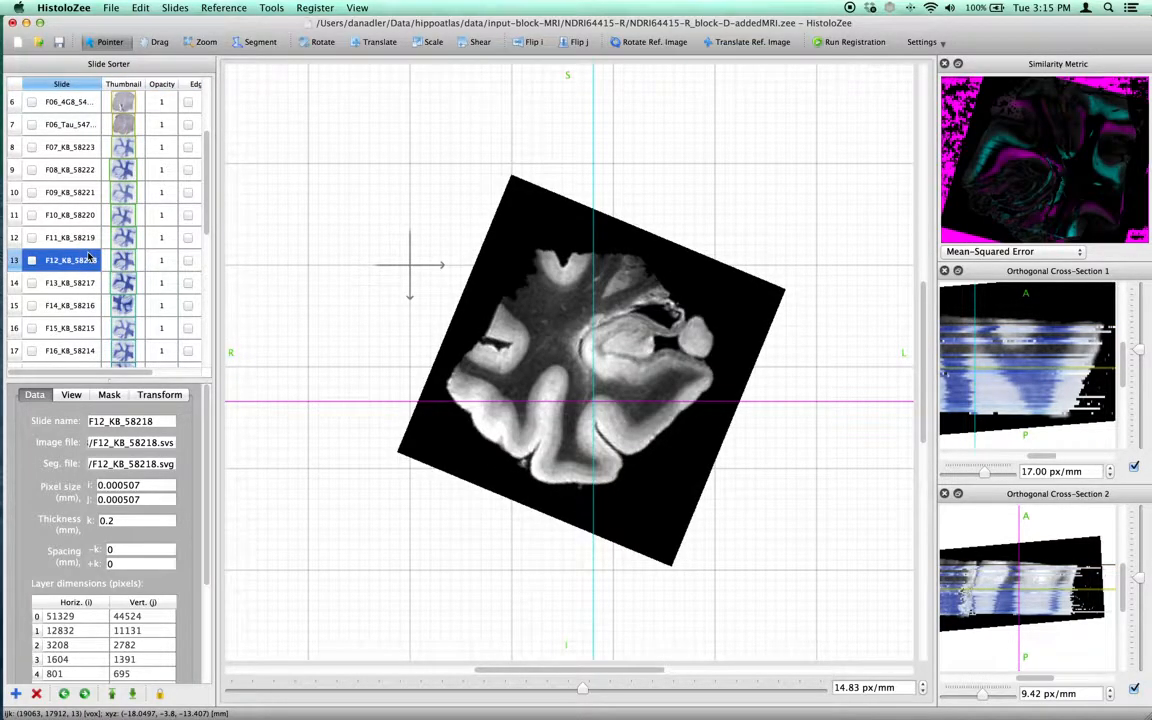
key("z")
left_click_drag(645, 363, 657, 438)
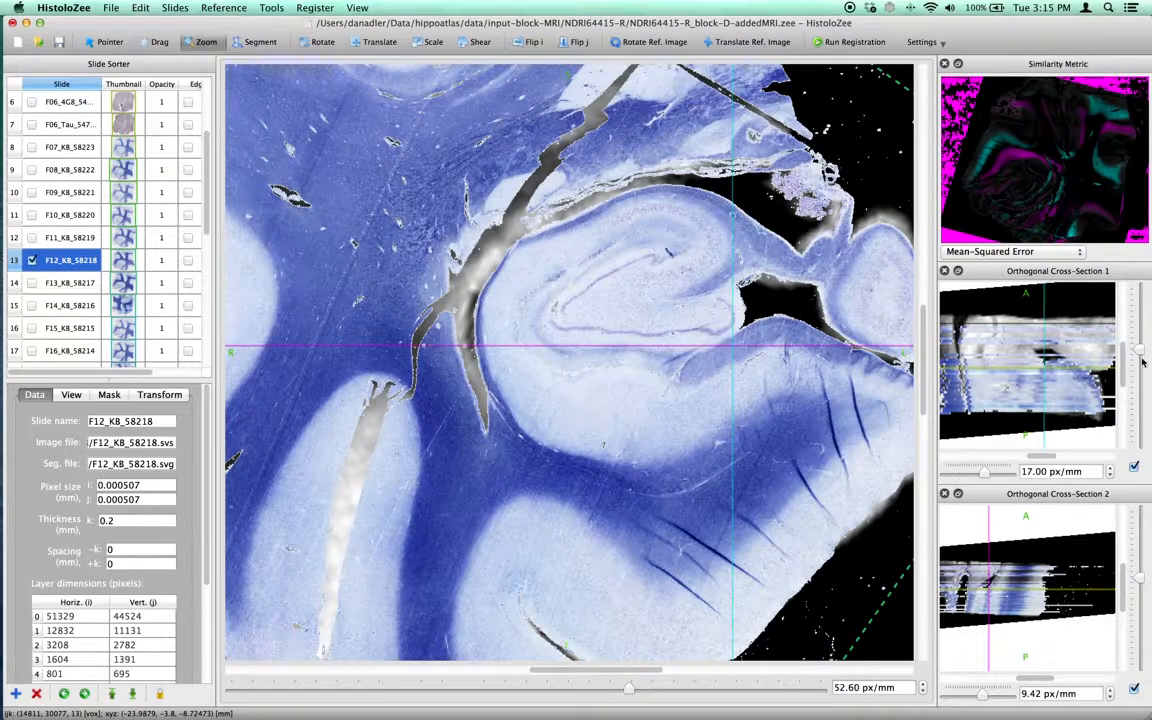
Zoom Cross-Section 1 to about 160 px/mm, widen the side panel and close the Similarity Metric panel.
left_click_drag(1141, 351, 1141, 328)
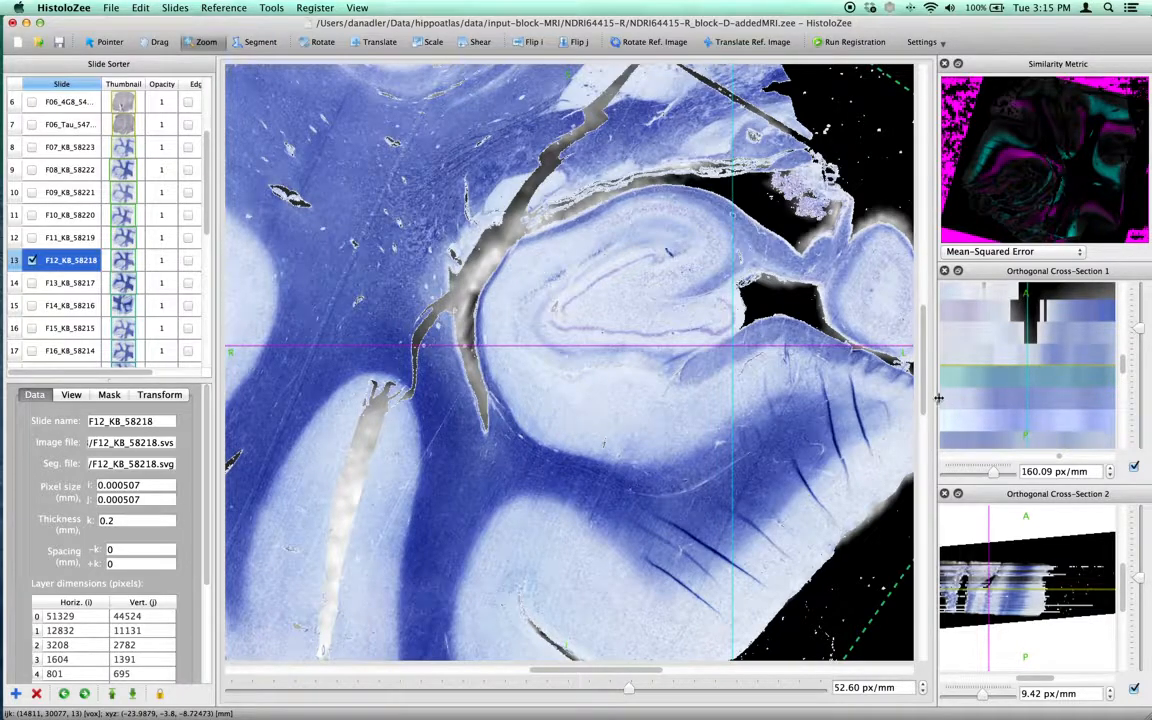
left_click_drag(938, 395, 862, 391)
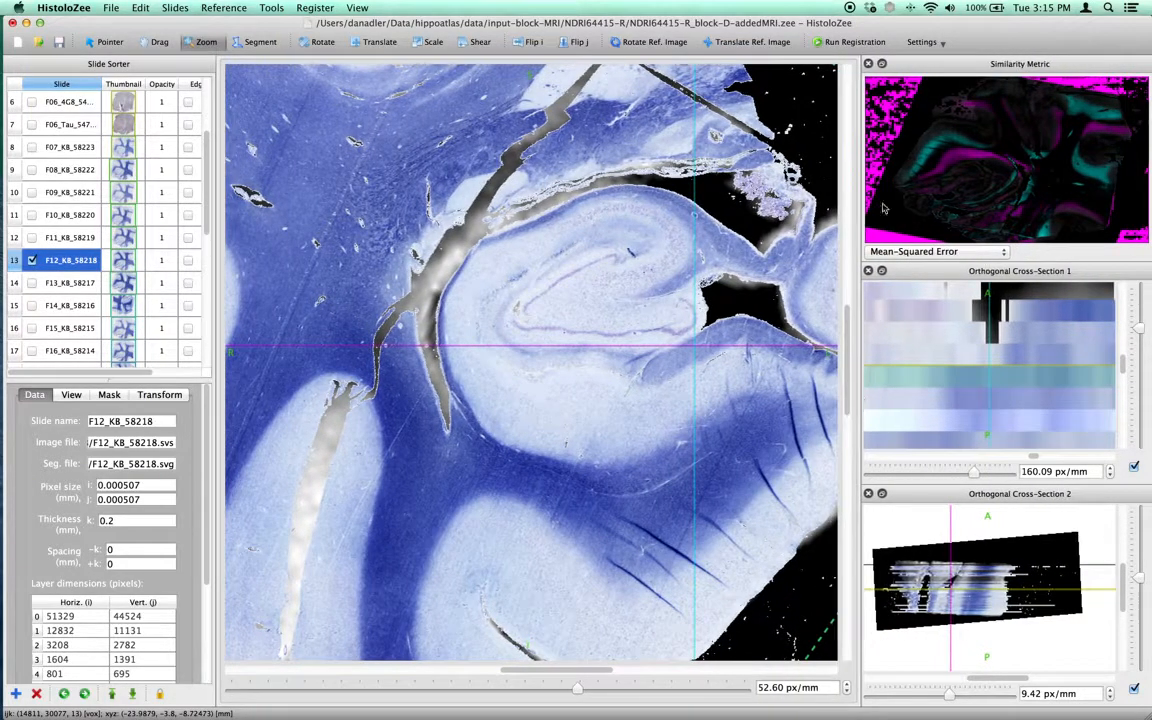
left_click(868, 64)
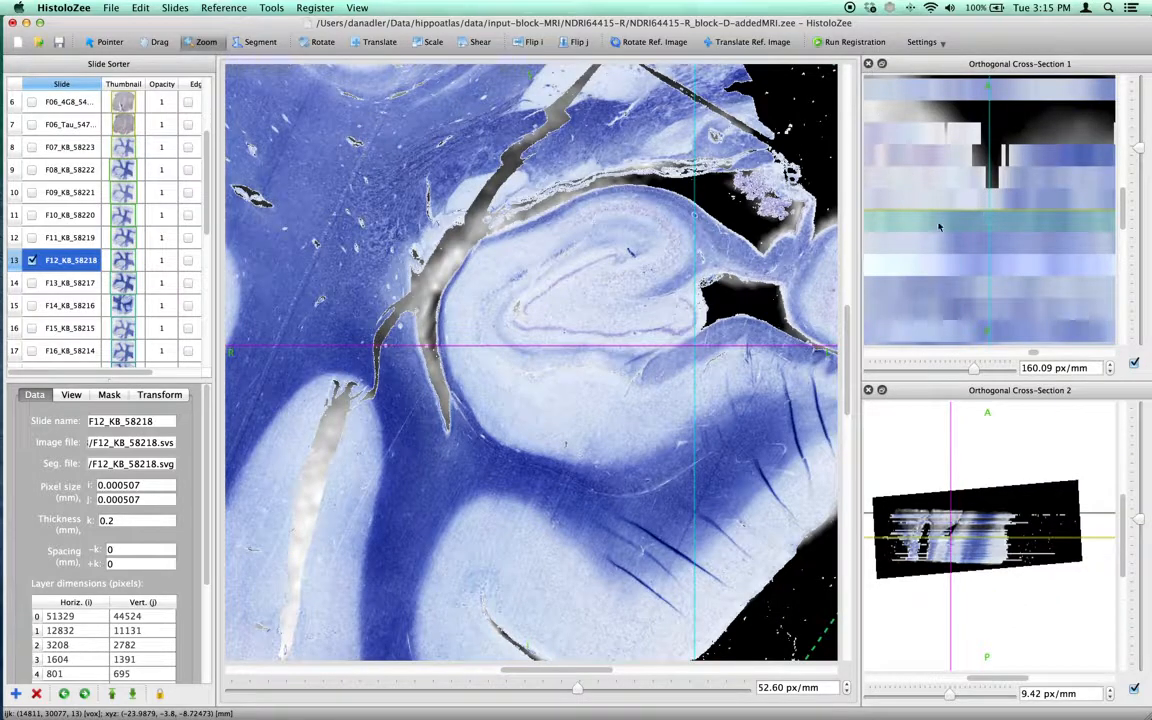
Choose the Translate tool and set slide F12_KB_58218's border colour to Tangerine.
left_click(372, 42)
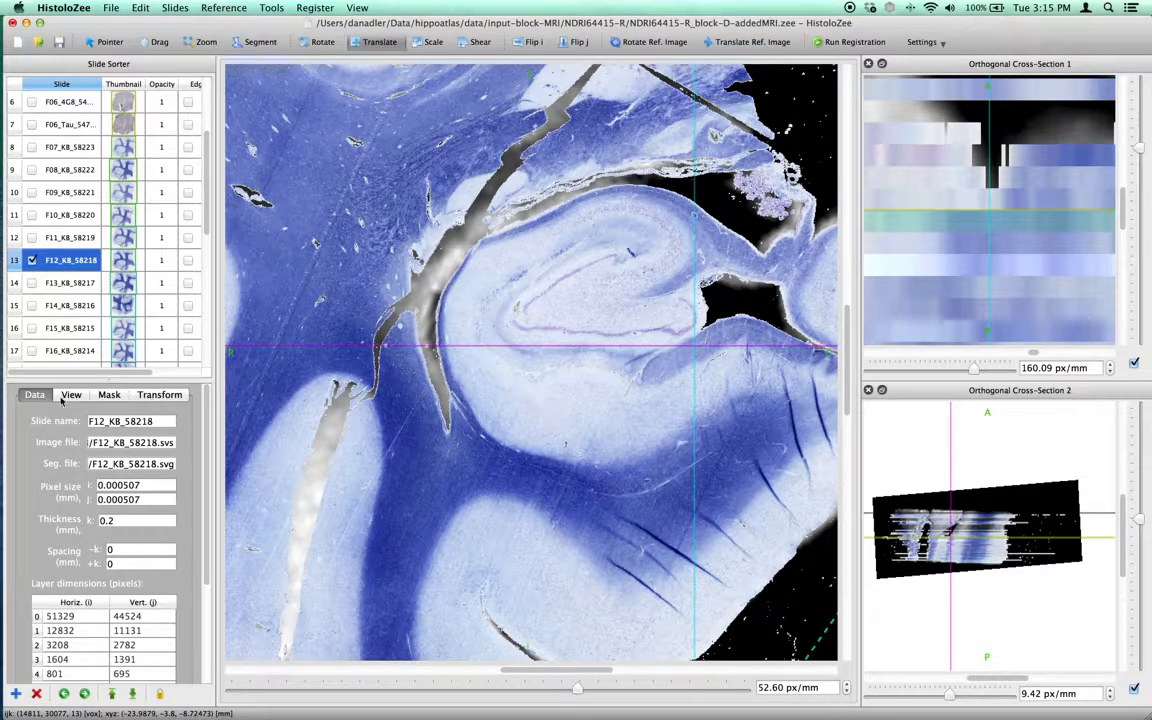
mouse_move(208, 397)
left_mouse_down()
mouse_move(211, 440)
mouse_move(201, 390)
left_mouse_up()
double_click(122, 260)
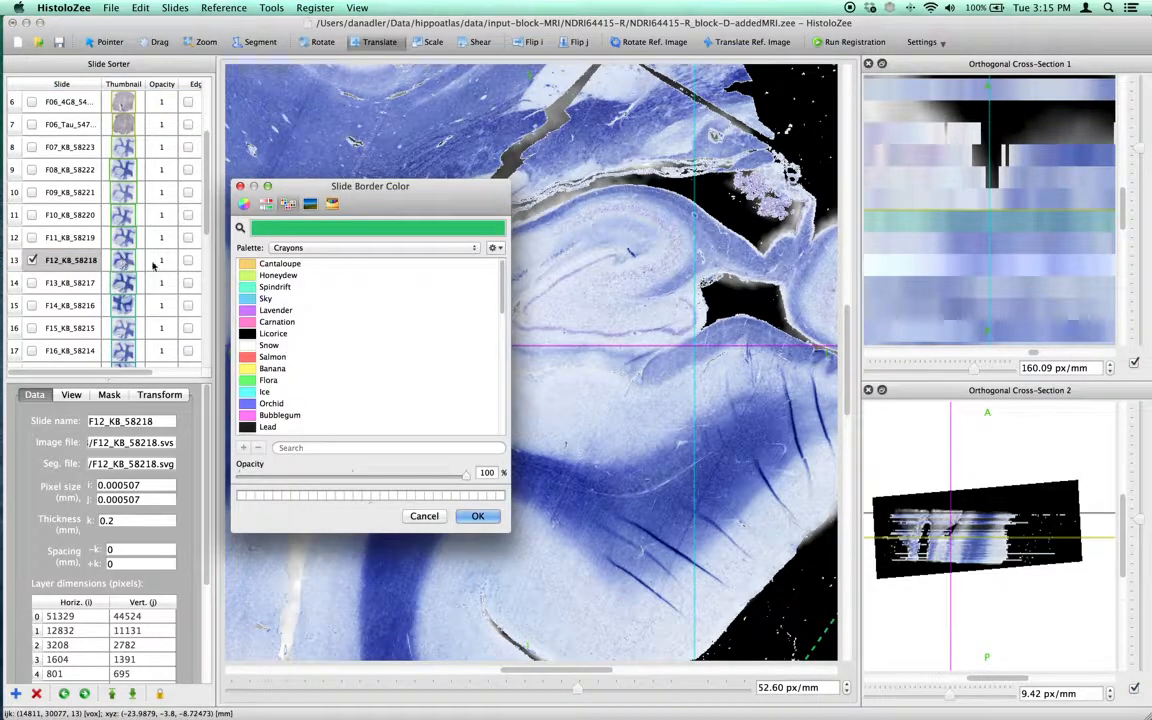
scroll(330, 259, "down", 3)
left_click(290, 360)
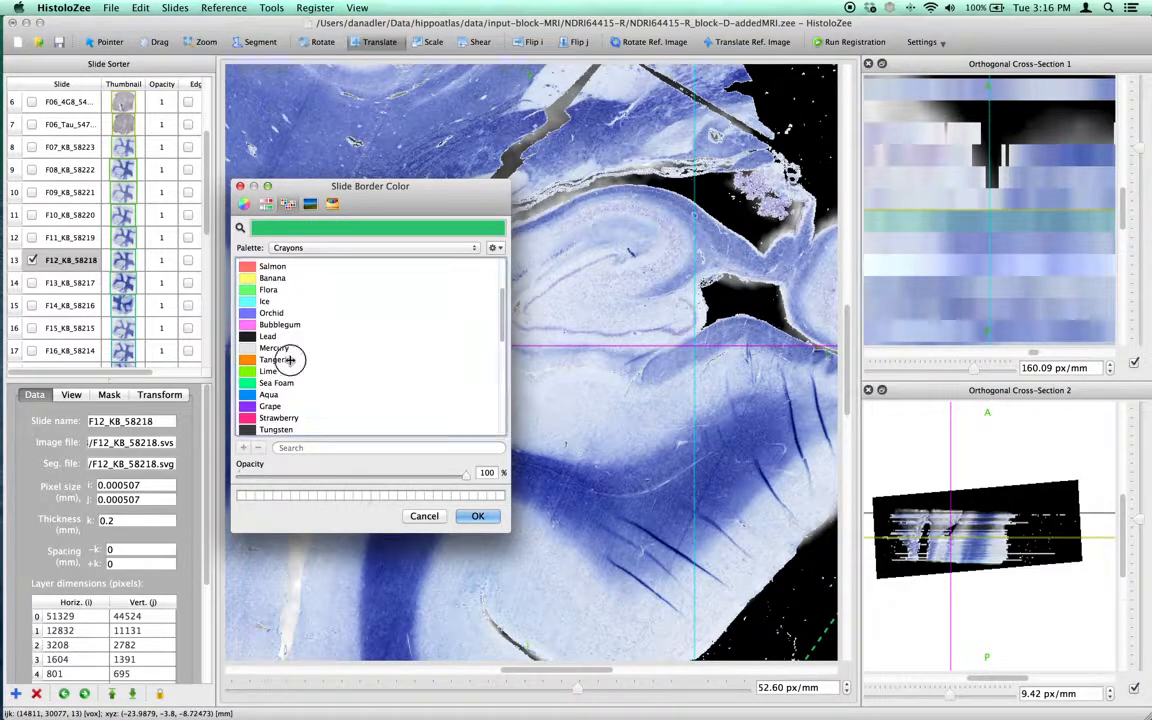
left_click(466, 515)
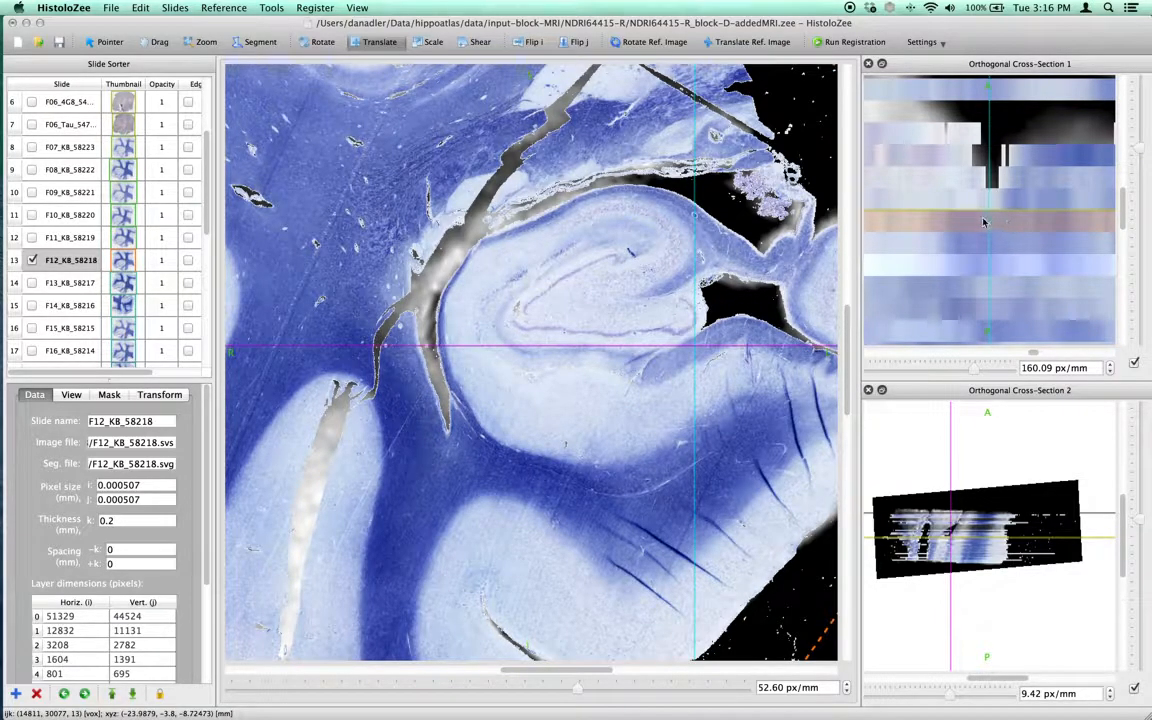
Zoom Cross-Section 2 to about 250 px/mm and switch slide F12_KB_58218 to edge-only display.
left_click_drag(1139, 521, 1139, 465)
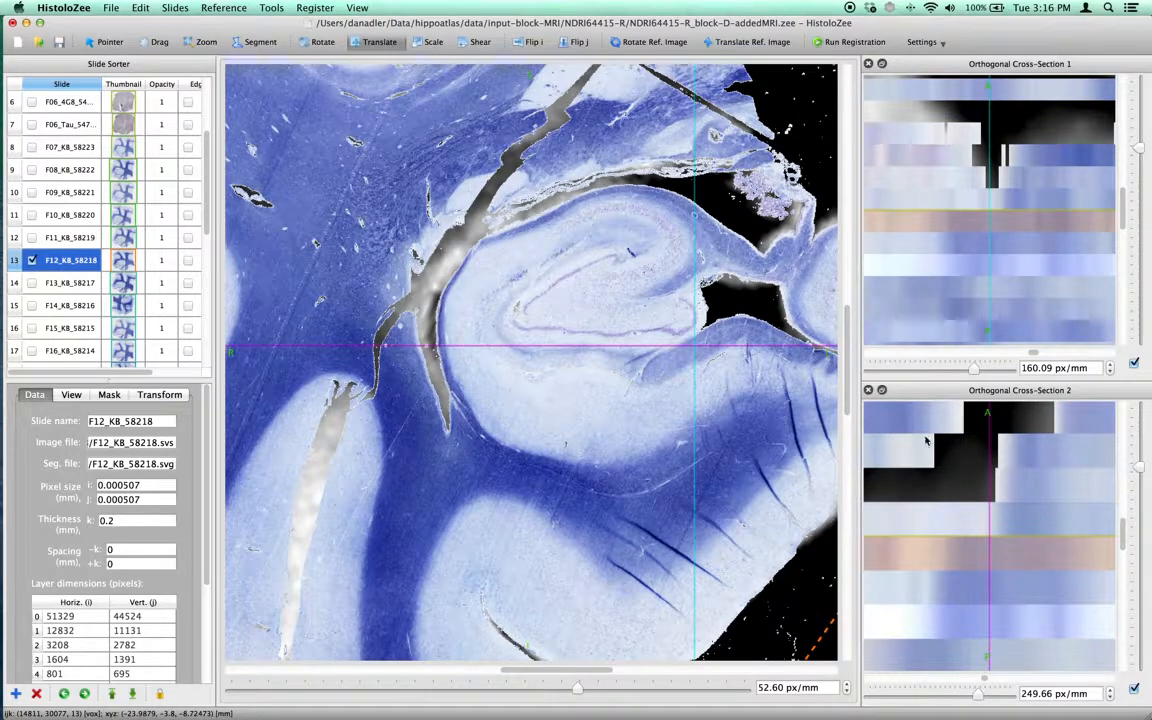
key("e")
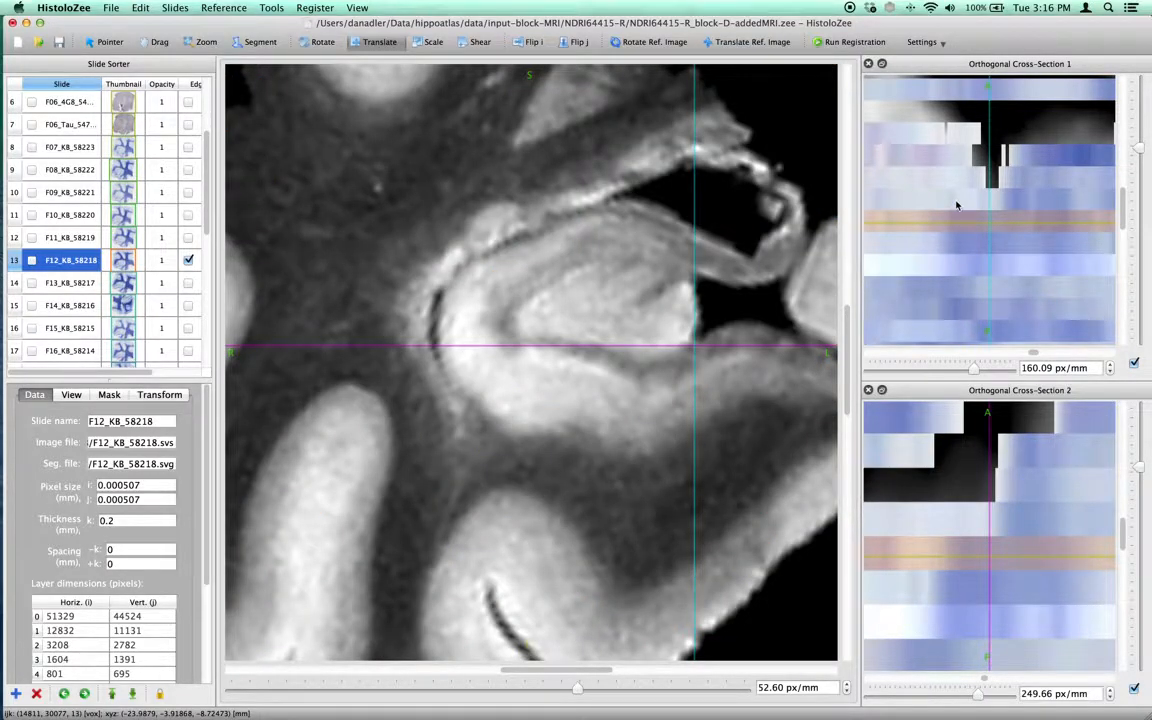
Select slide F10_KB_58220 from Cross-Section 1 and zoom Cross-Section 1 out to about 24 px/mm.
left_click(956, 205)
left_click(954, 181)
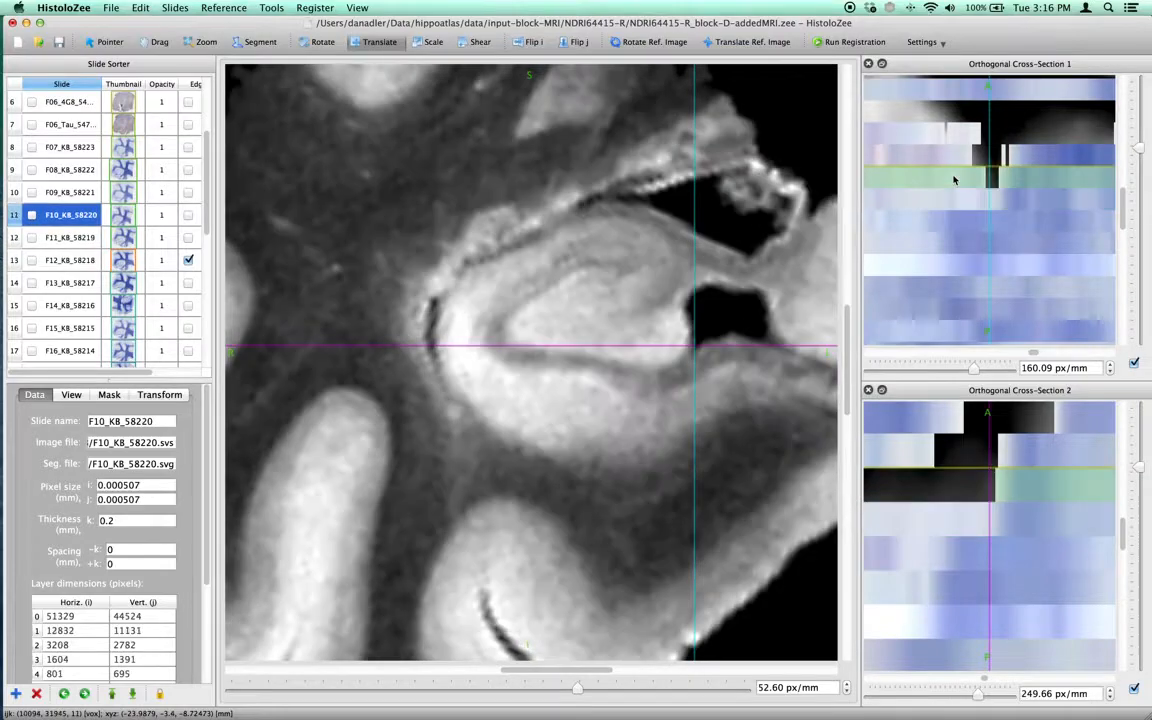
left_click_drag(1140, 151, 1139, 178)
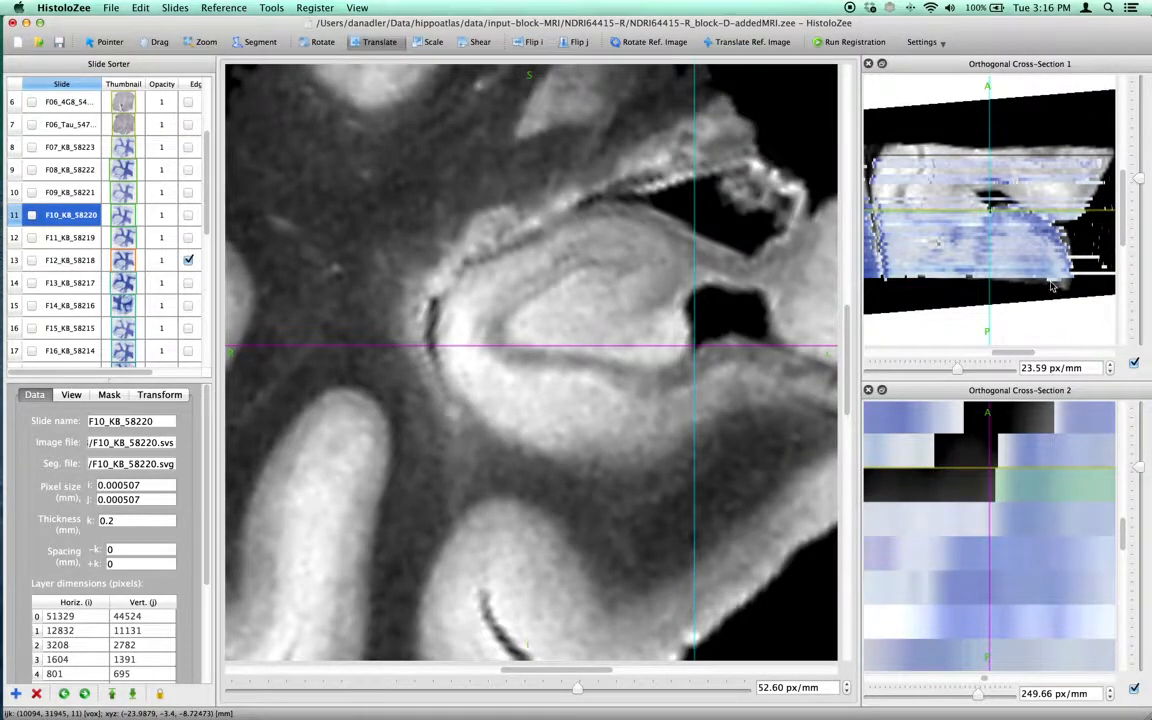
Step through neighbouring slides in the sorter, comparing each against the MRI in the cross-sections.
left_click(56, 188)
left_click(60, 172)
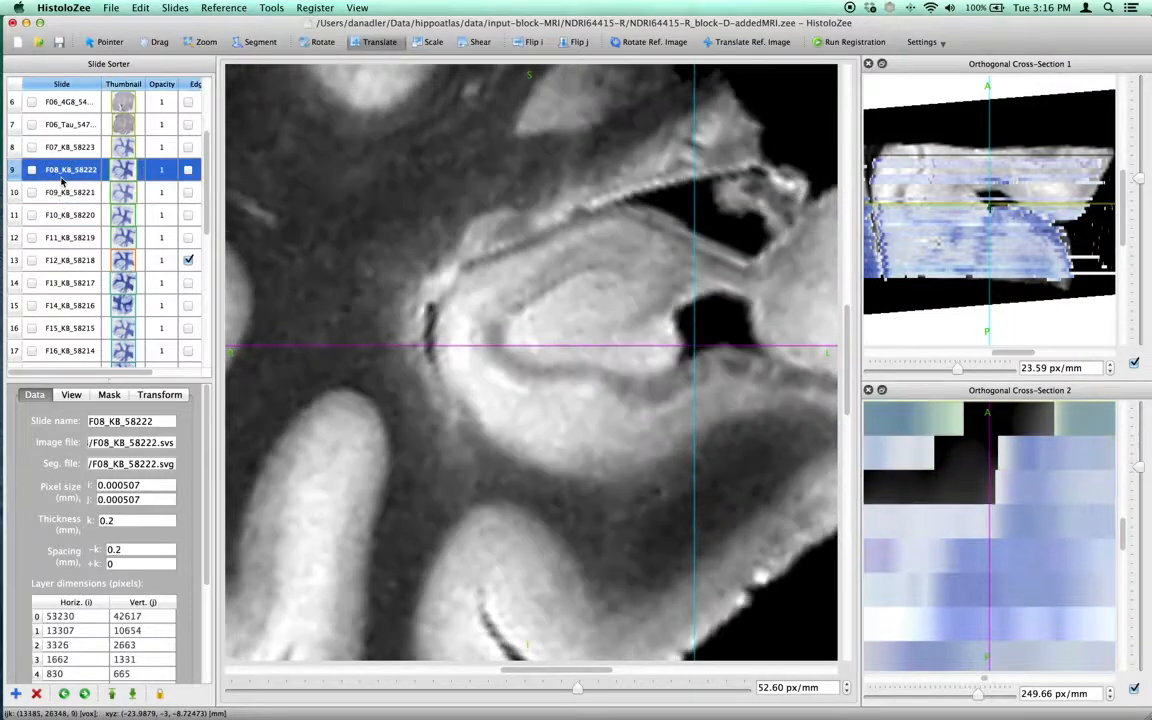
left_click(62, 145)
left_click(70, 121)
left_click(71, 194)
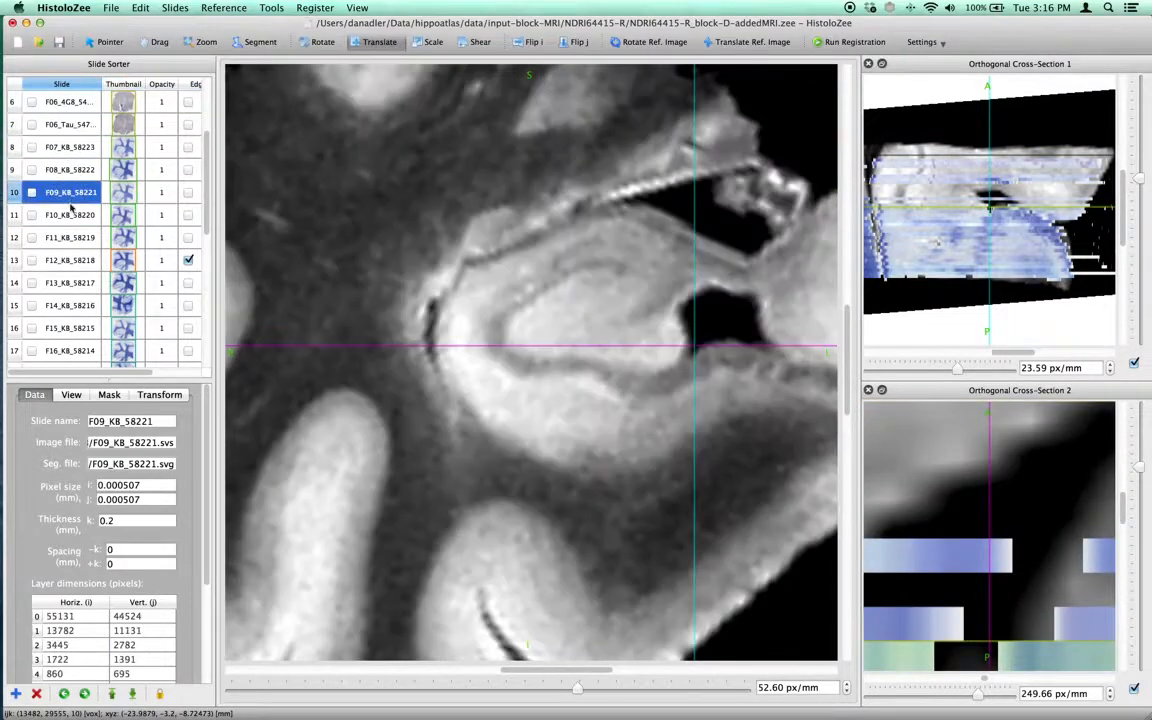
left_click(67, 238)
left_click(68, 259)
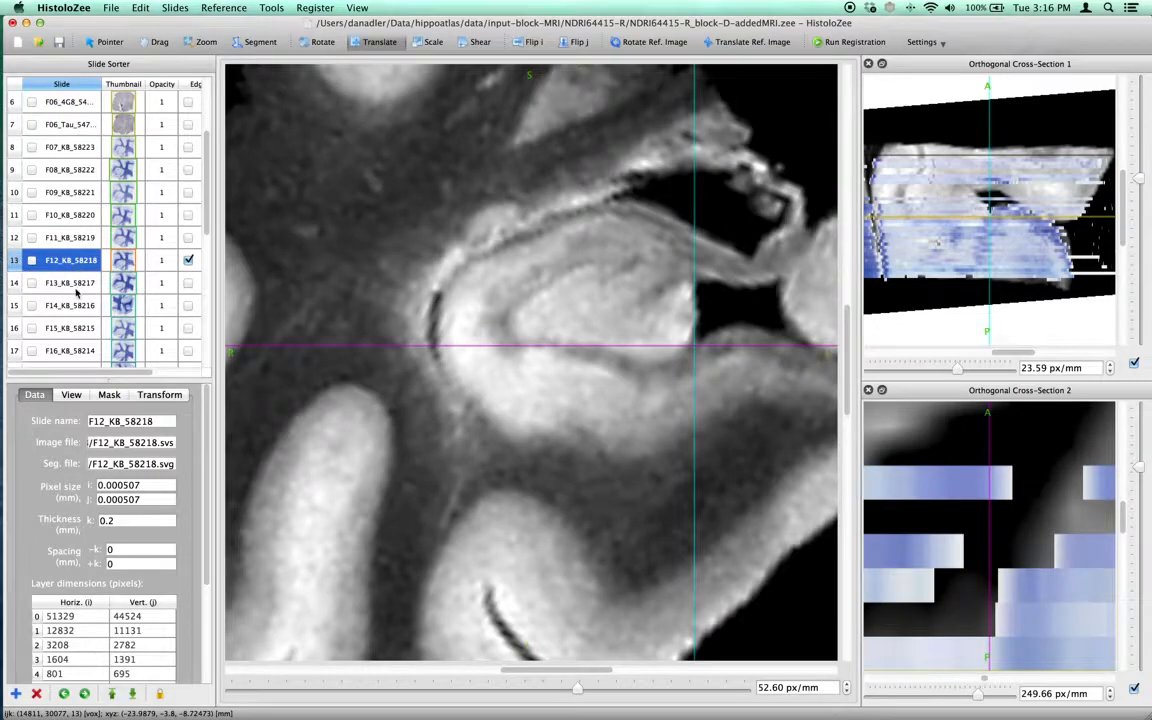
left_click(76, 288)
left_click(75, 305)
left_click(76, 328)
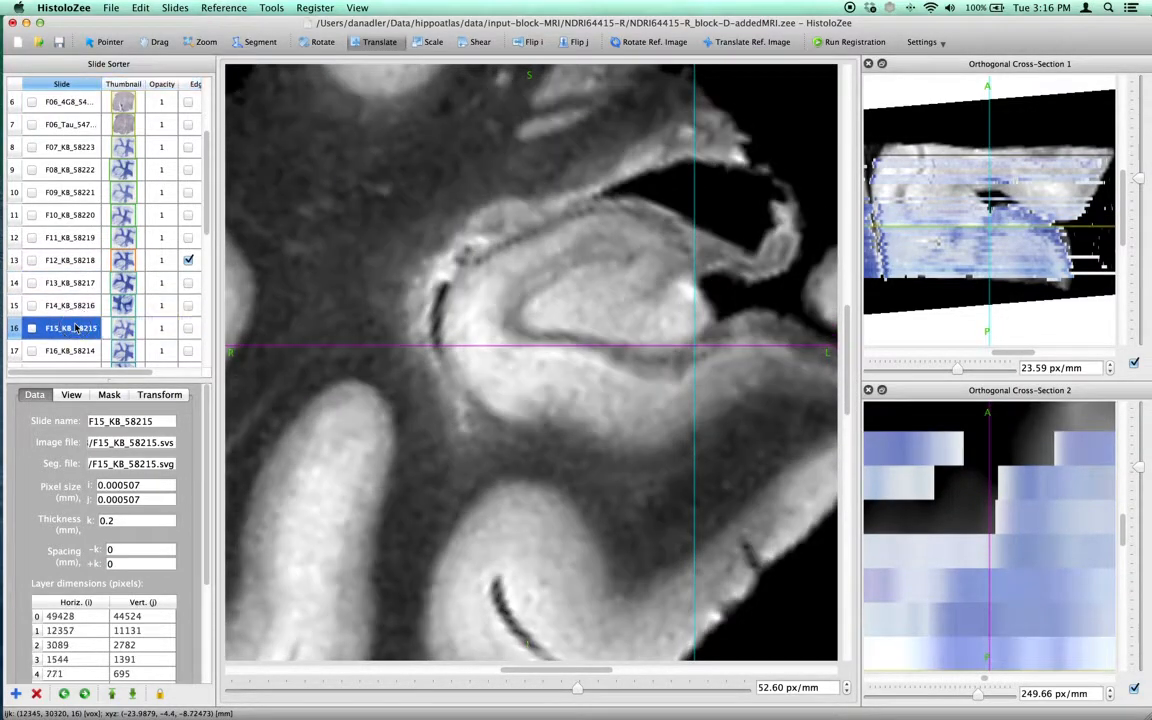
left_click(76, 304)
left_click(77, 259)
left_click(76, 240)
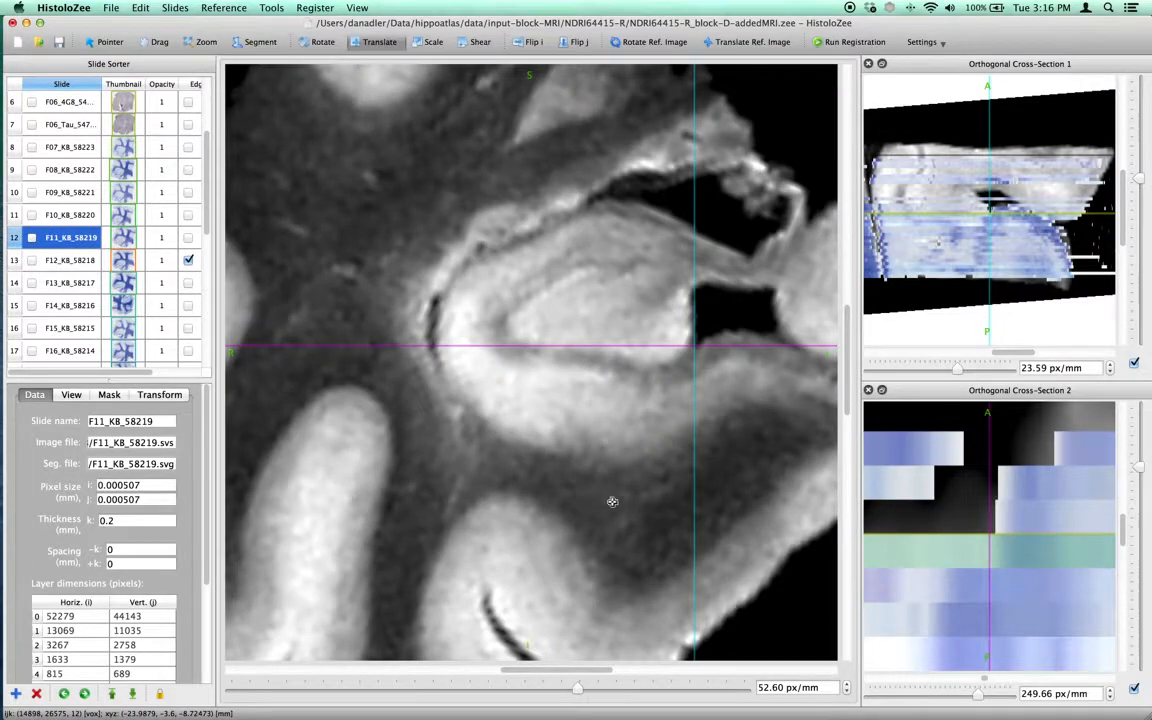
Toggle slide visibility on and off and select other slides to compare them with the reference MRI.
left_click(31, 238)
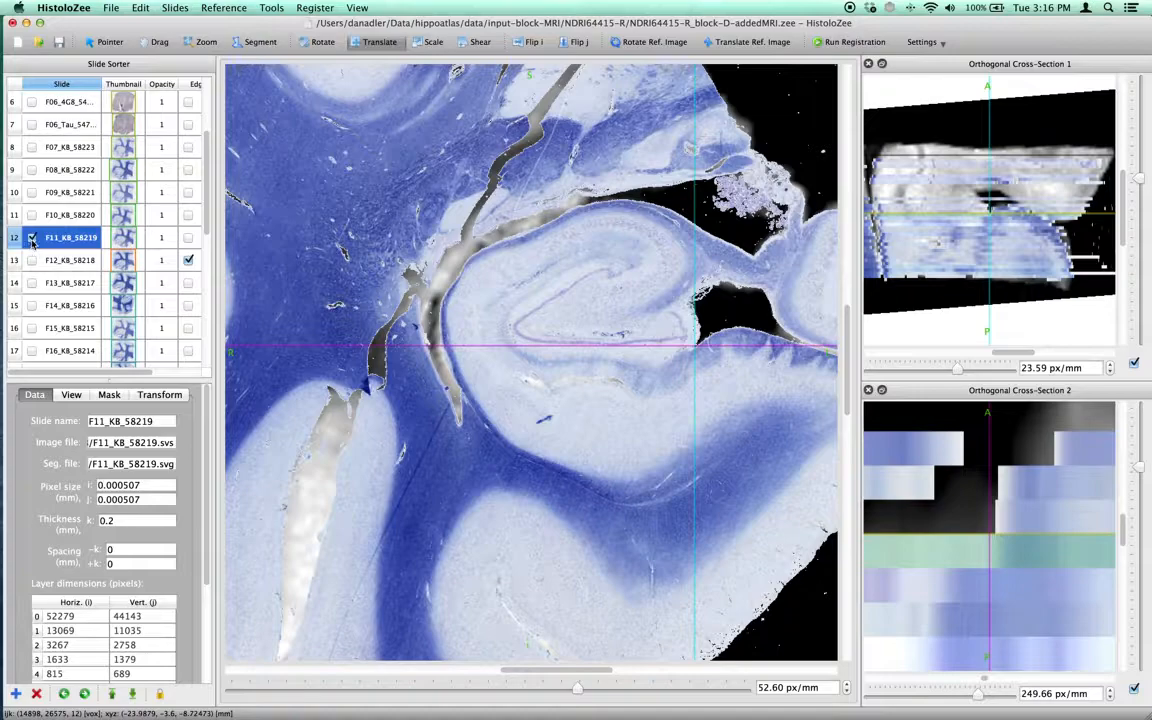
left_click(31, 238)
left_click(31, 238)
left_click(31, 238)
left_click(66, 306)
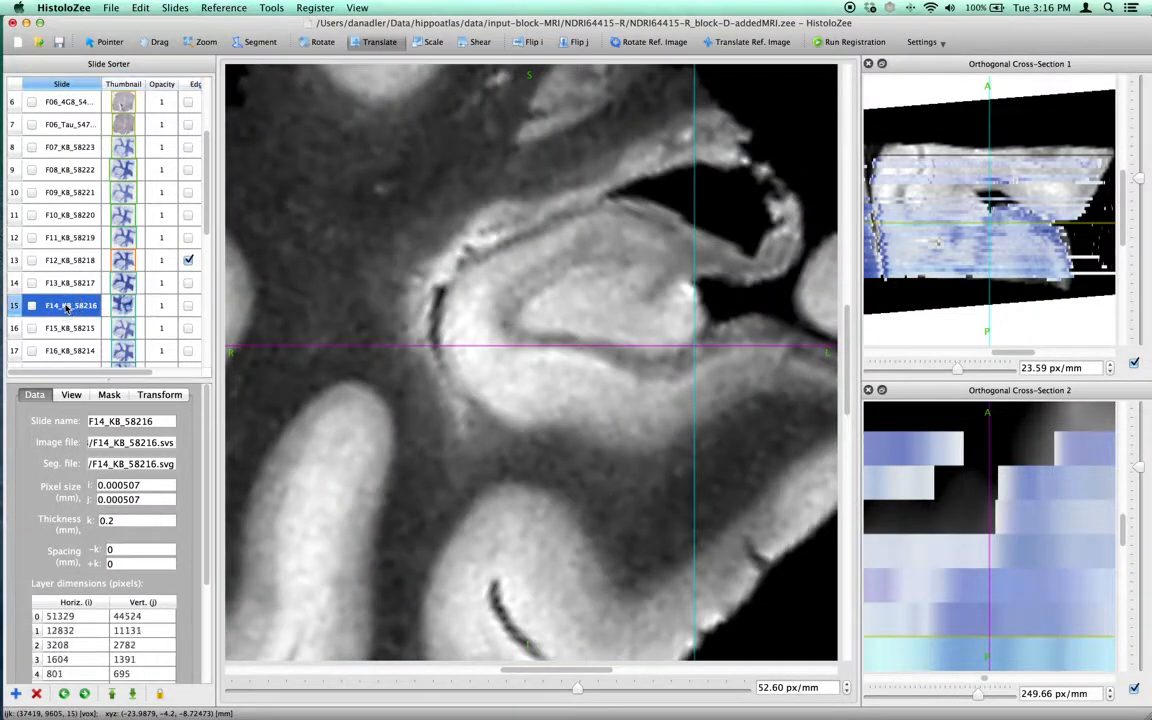
key("space")
key("space")
key("space")
key("space")
left_click(70, 212)
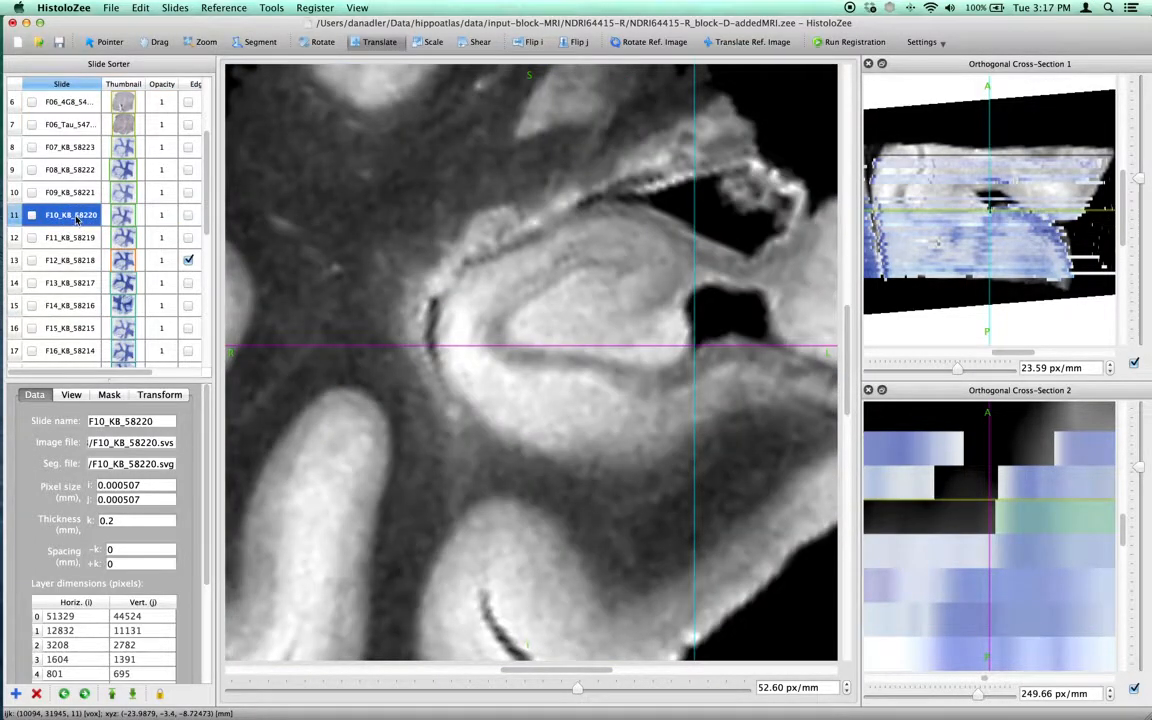
left_click(57, 118)
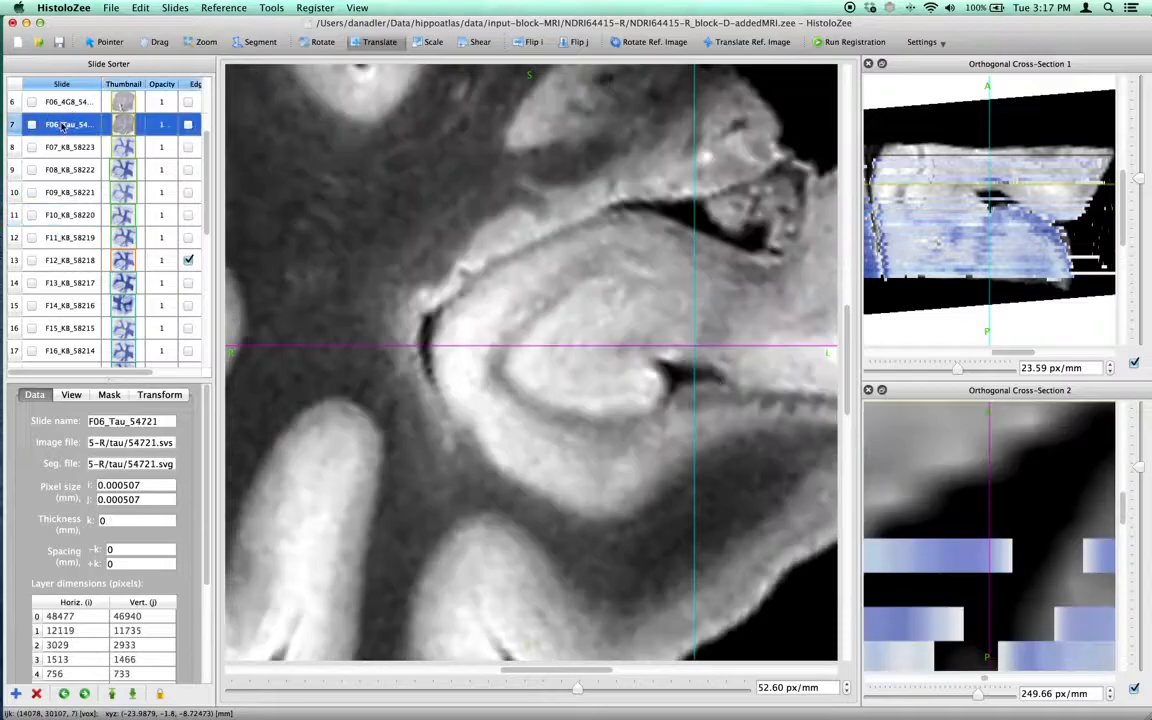
left_click(83, 106)
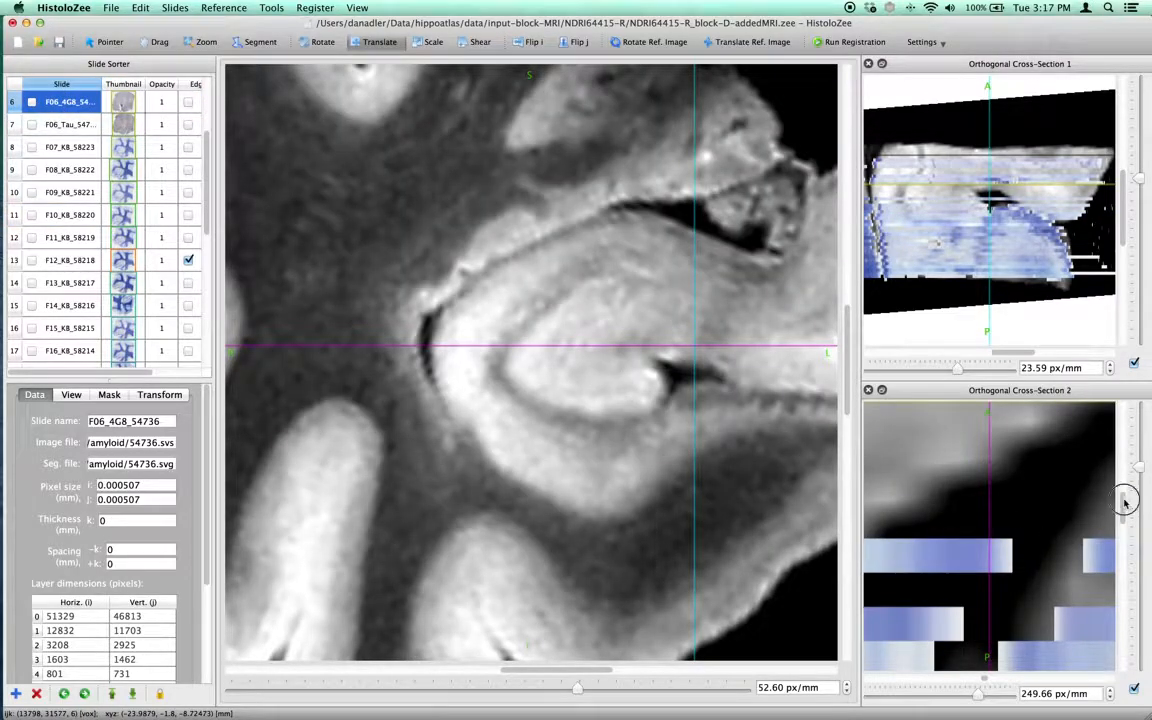
scroll(1131, 494, "up", 3)
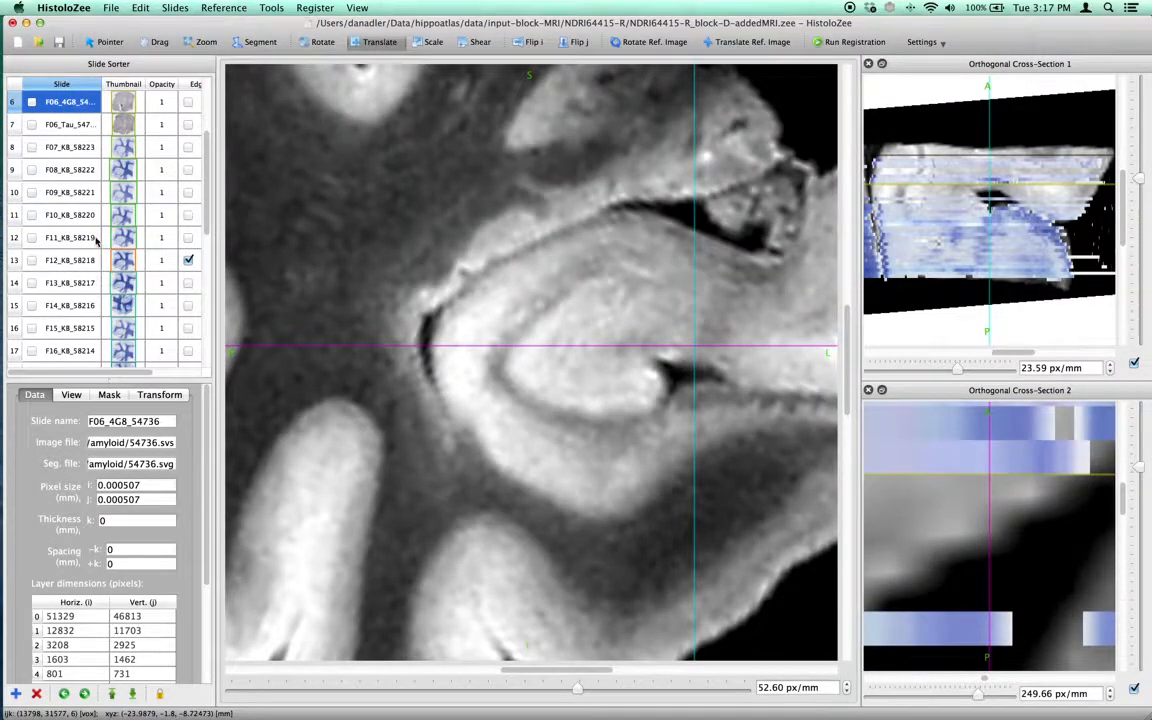
left_click(88, 234)
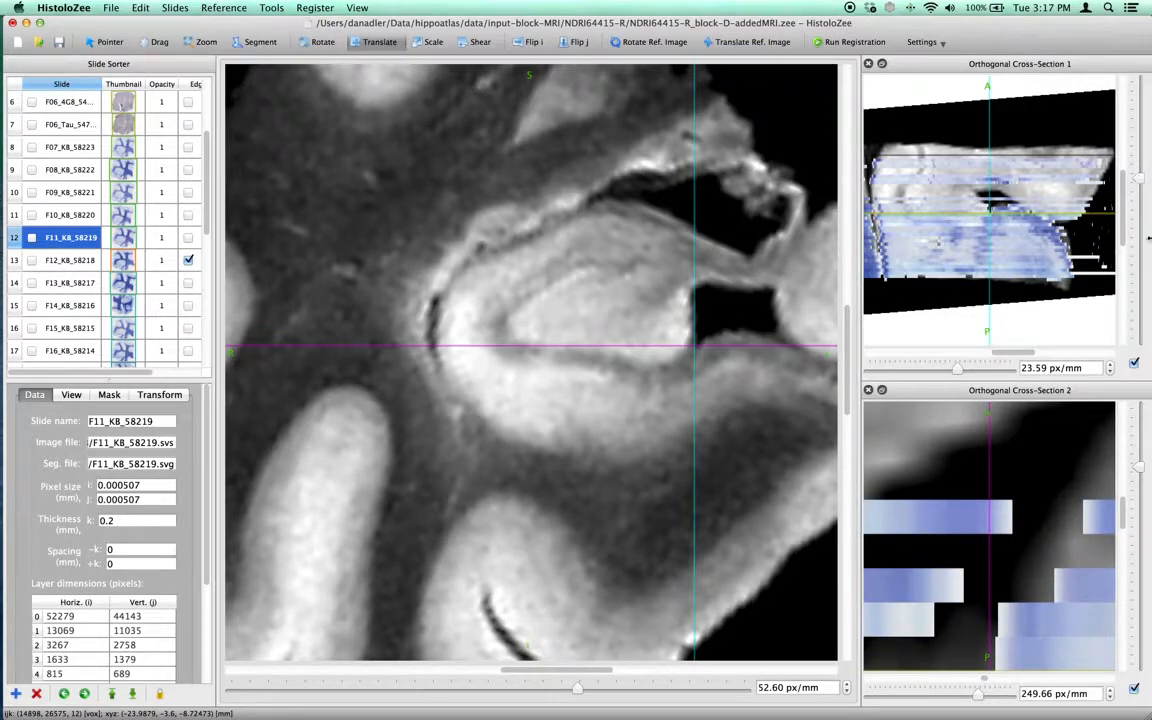
Disable the option beside Cross-Section 1's zoom value and stretch its vertical scale to examine the slide stack.
left_click(1135, 365)
mouse_move(1138, 183)
left_mouse_down()
mouse_move(1141, 150)
mouse_move(1142, 202)
mouse_move(1139, 170)
mouse_move(1146, 180)
left_mouse_up()
left_click(1134, 366)
left_click(1134, 364)
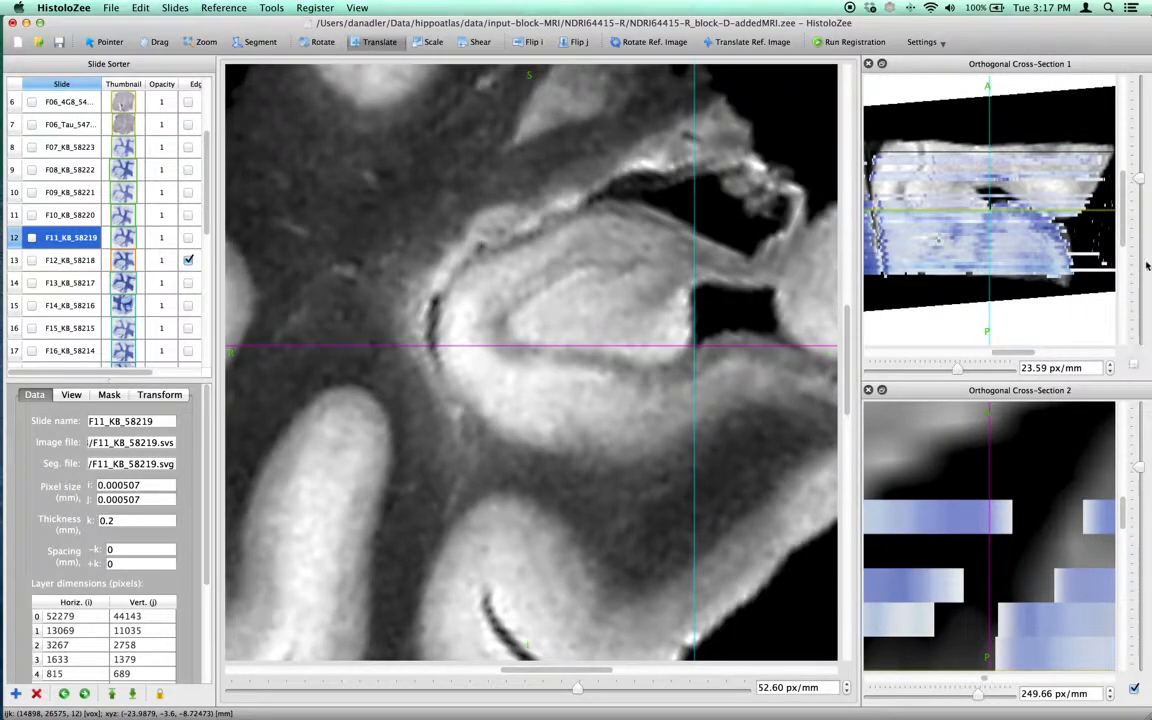
left_click_drag(1141, 180, 1113, 172)
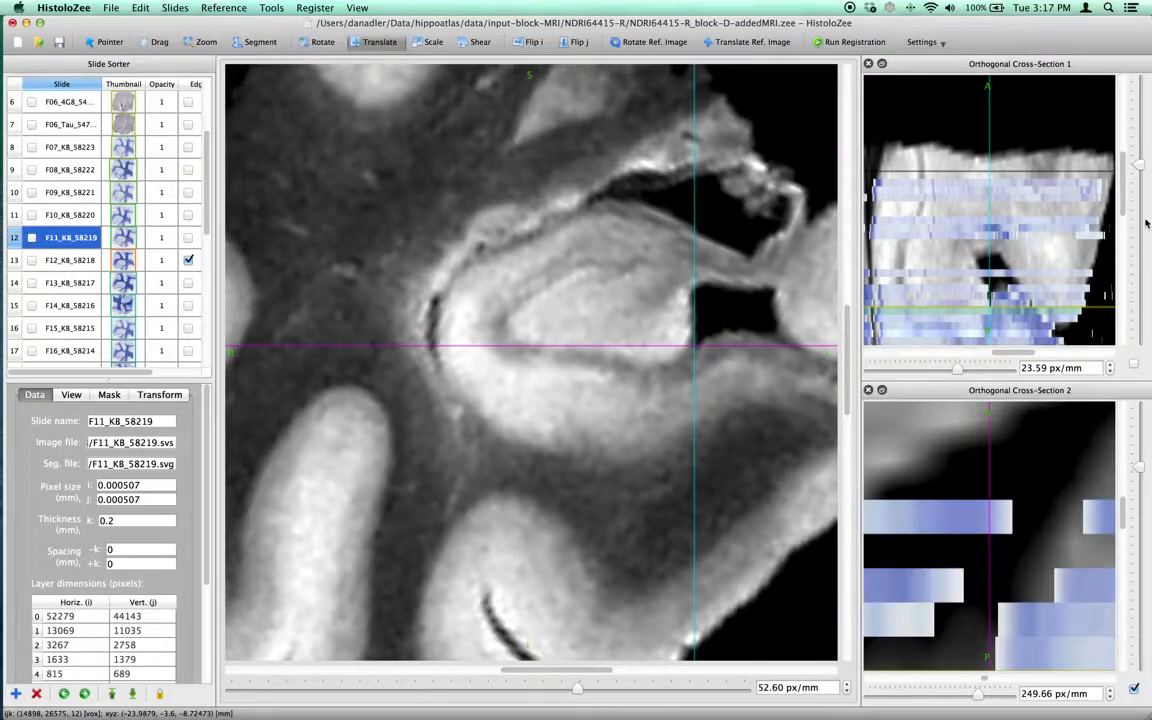
scroll(1121, 195, "down", 3)
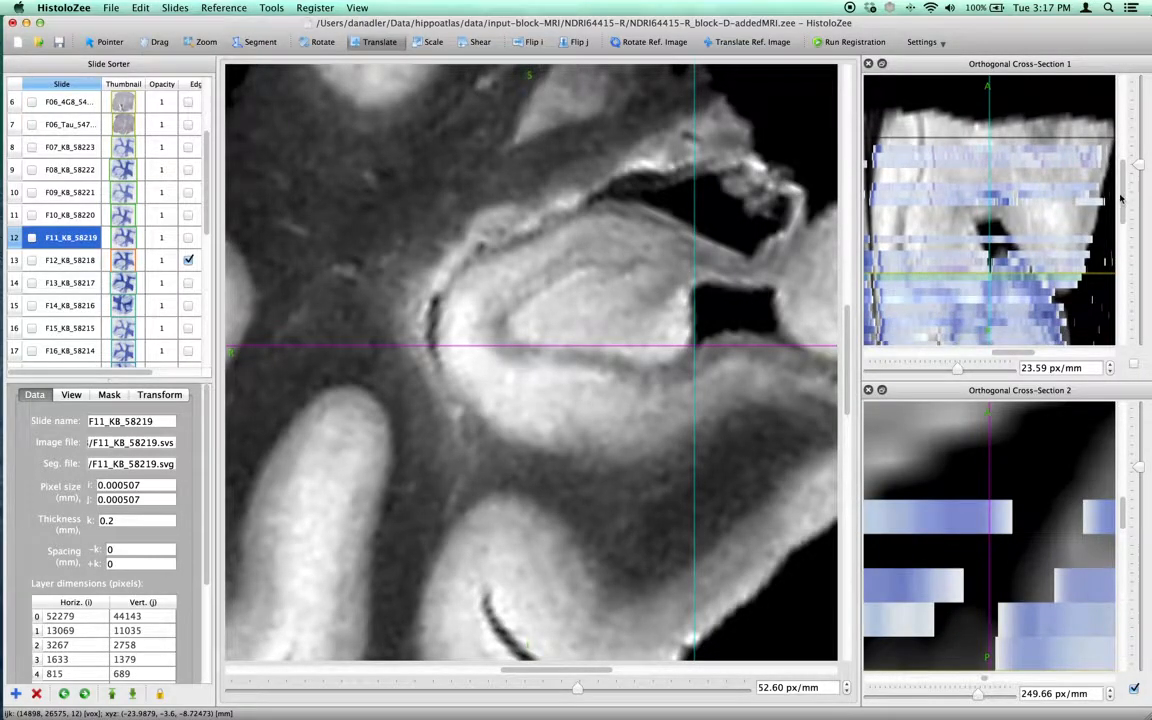
scroll(1122, 203, "down", 3)
scroll(1121, 203, "up", 1)
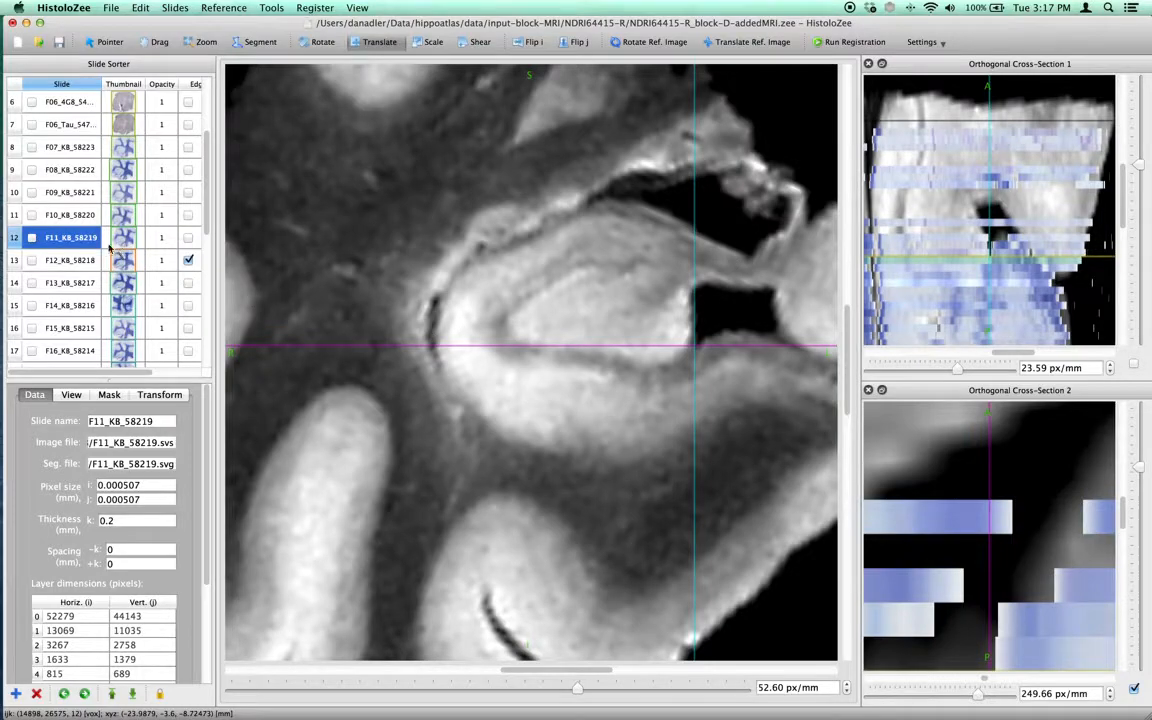
Pick slide F07_KB_58223 in Cross-Section 1, show it, and zoom the main view out to about 26 px/mm.
left_click(975, 228)
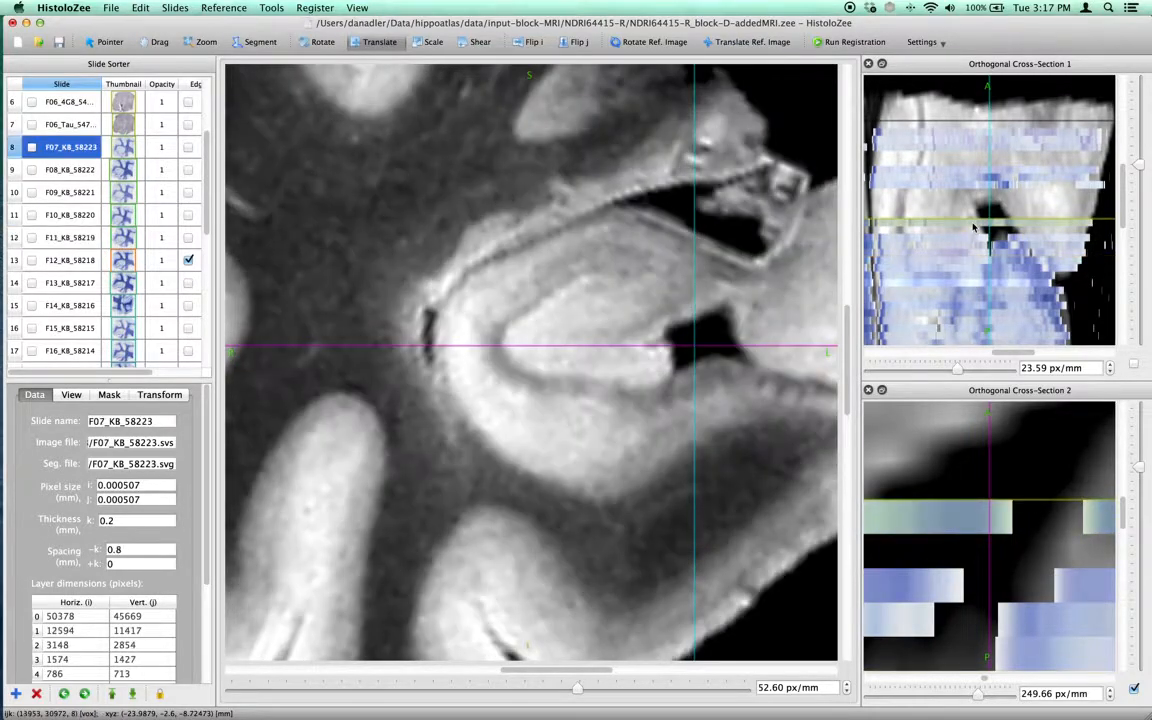
left_click(35, 149)
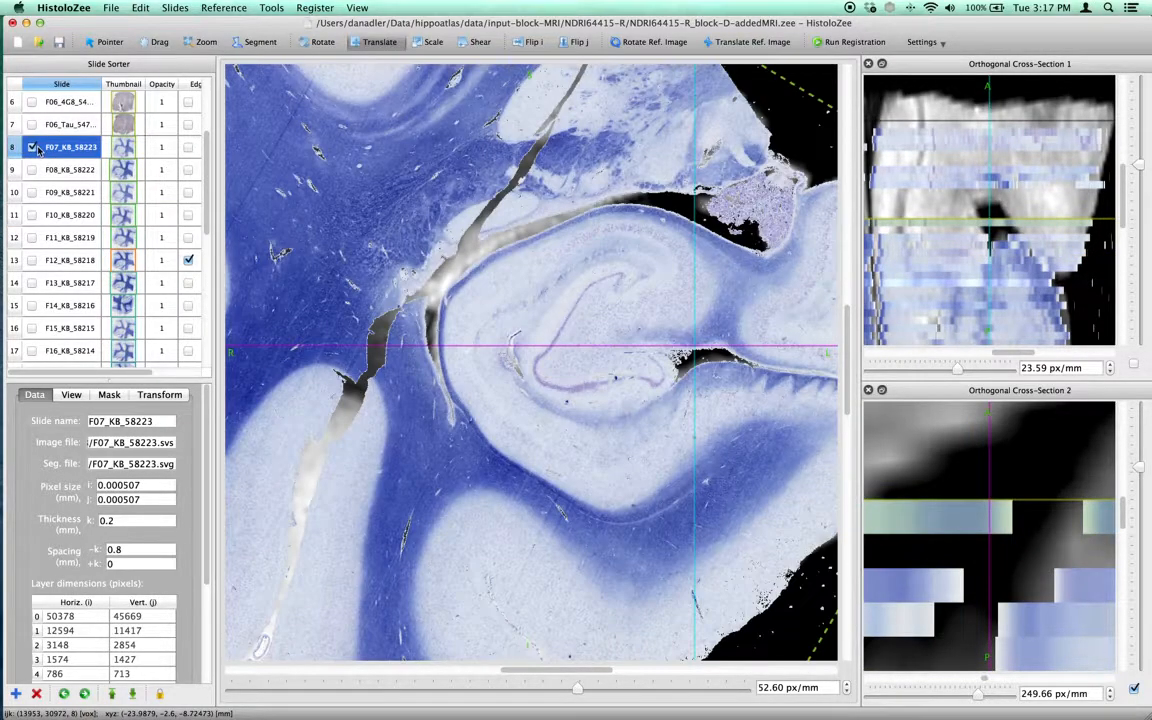
key("z")
left_click_drag(638, 260, 641, 281)
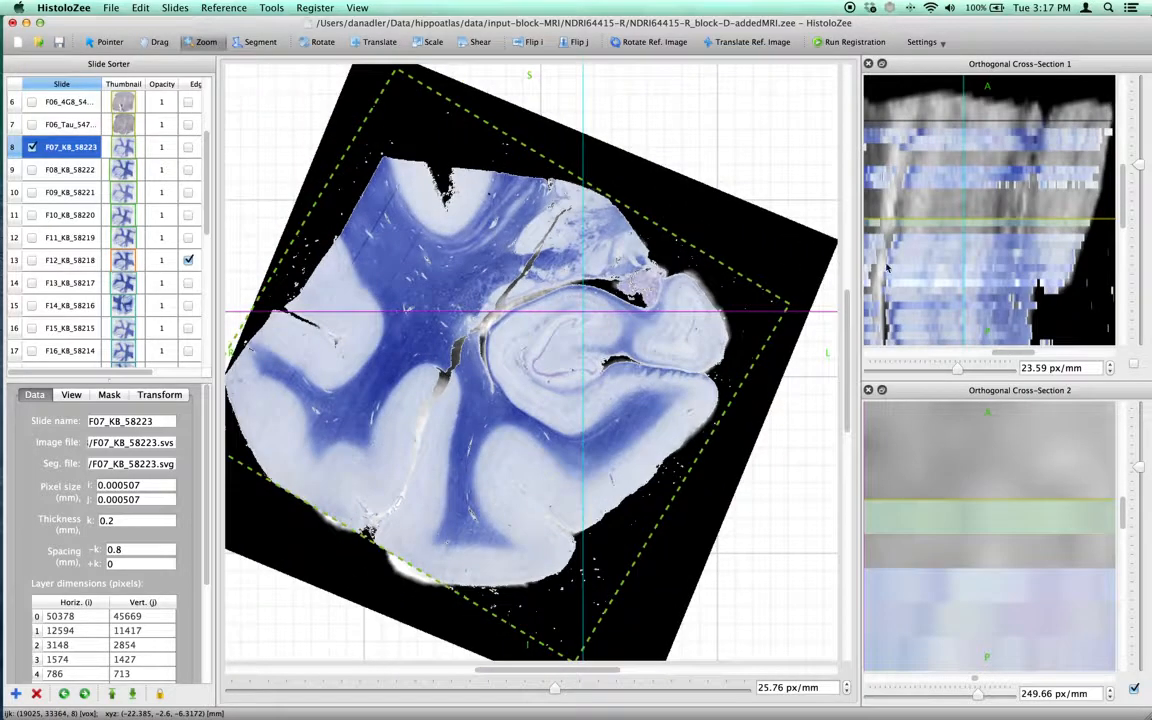
Try a slice spacing of 0.6 mm for slide F07_KB_58223, then restore it to 0.8 mm.
left_click_drag(1138, 168, 1137, 160)
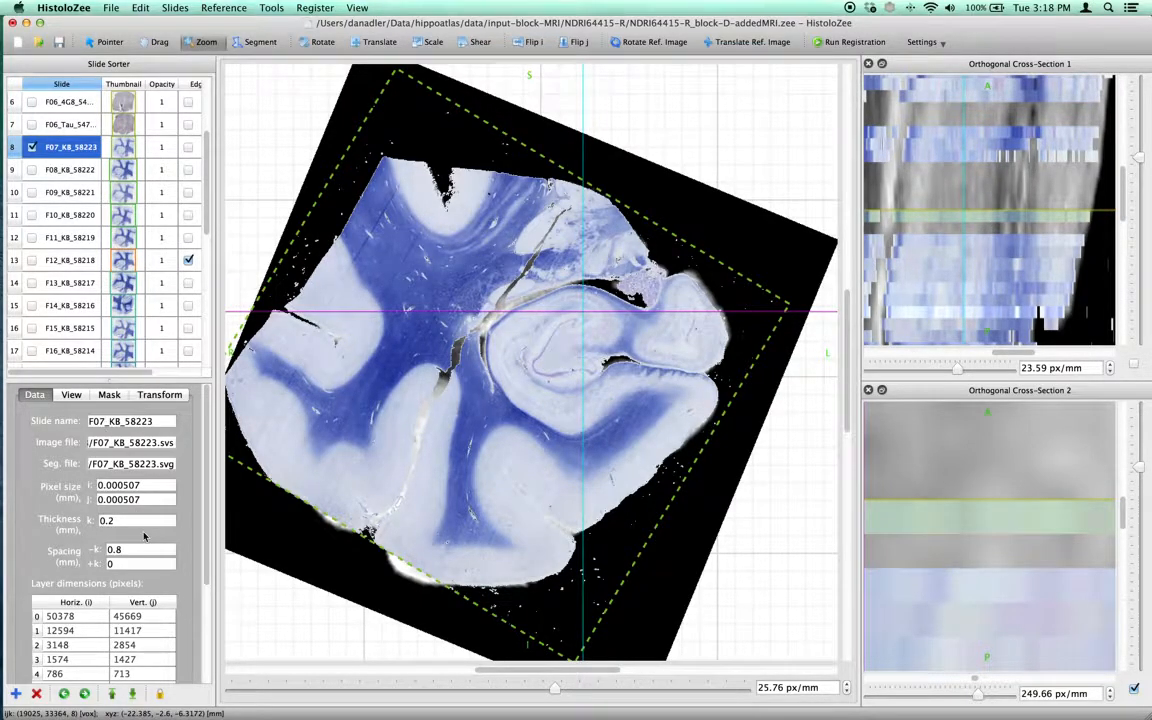
double_click(141, 547)
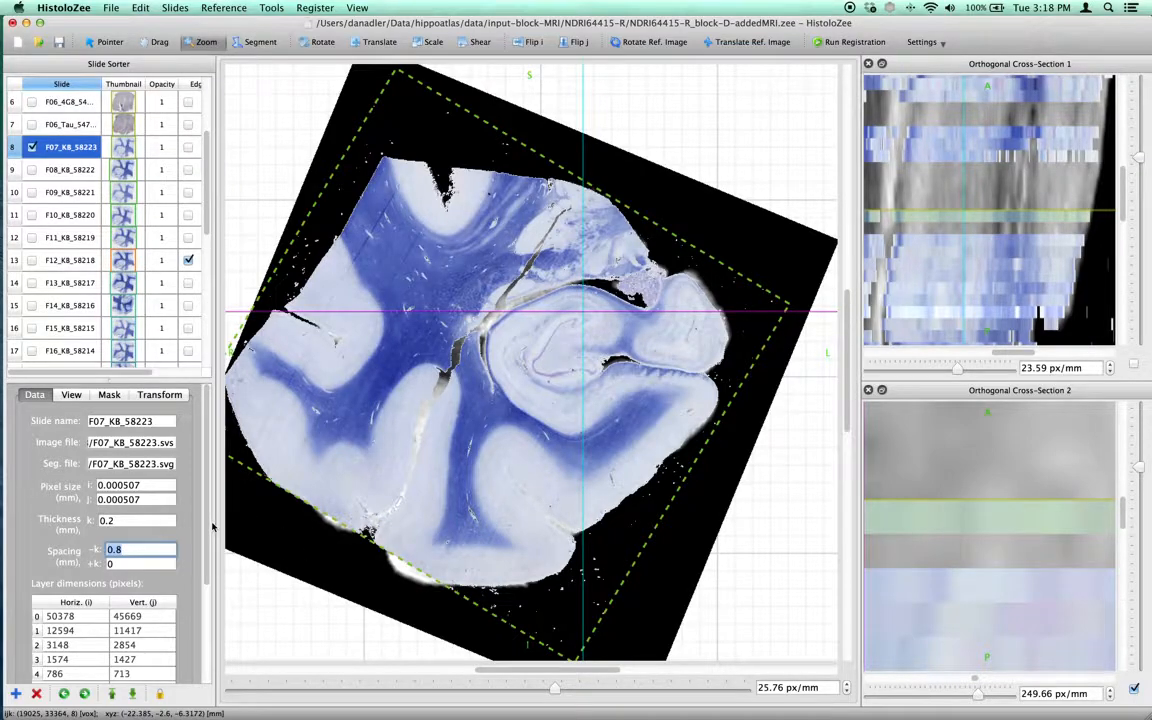
type("1")
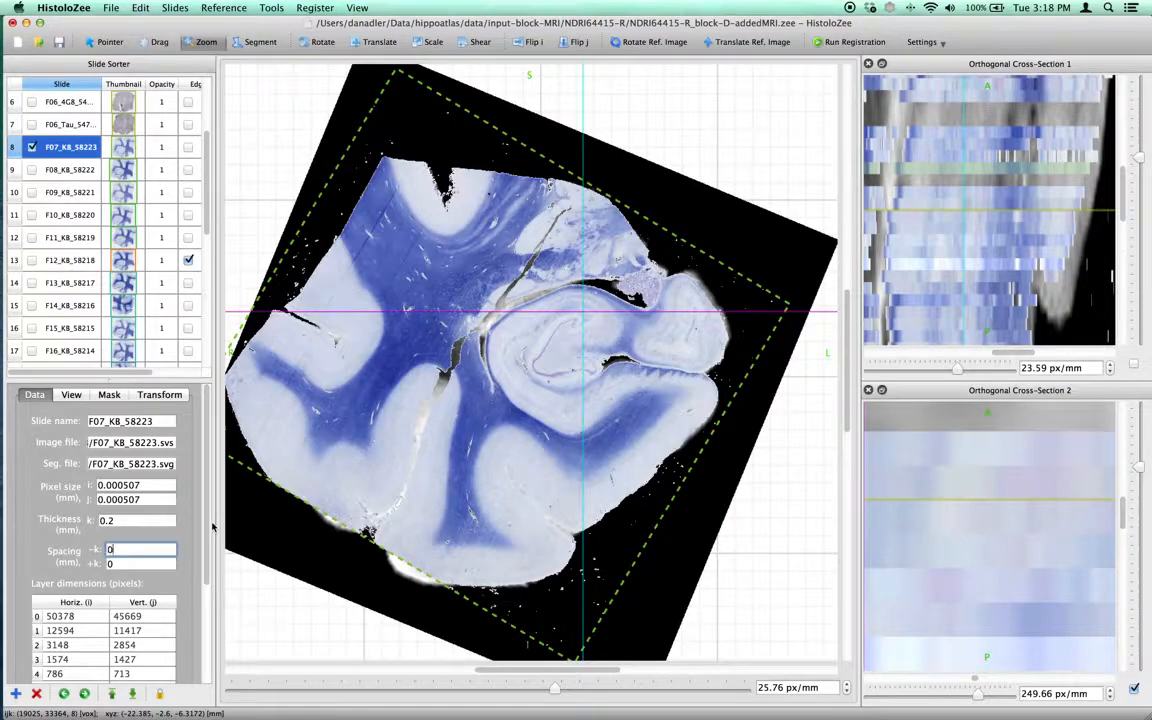
type("6")
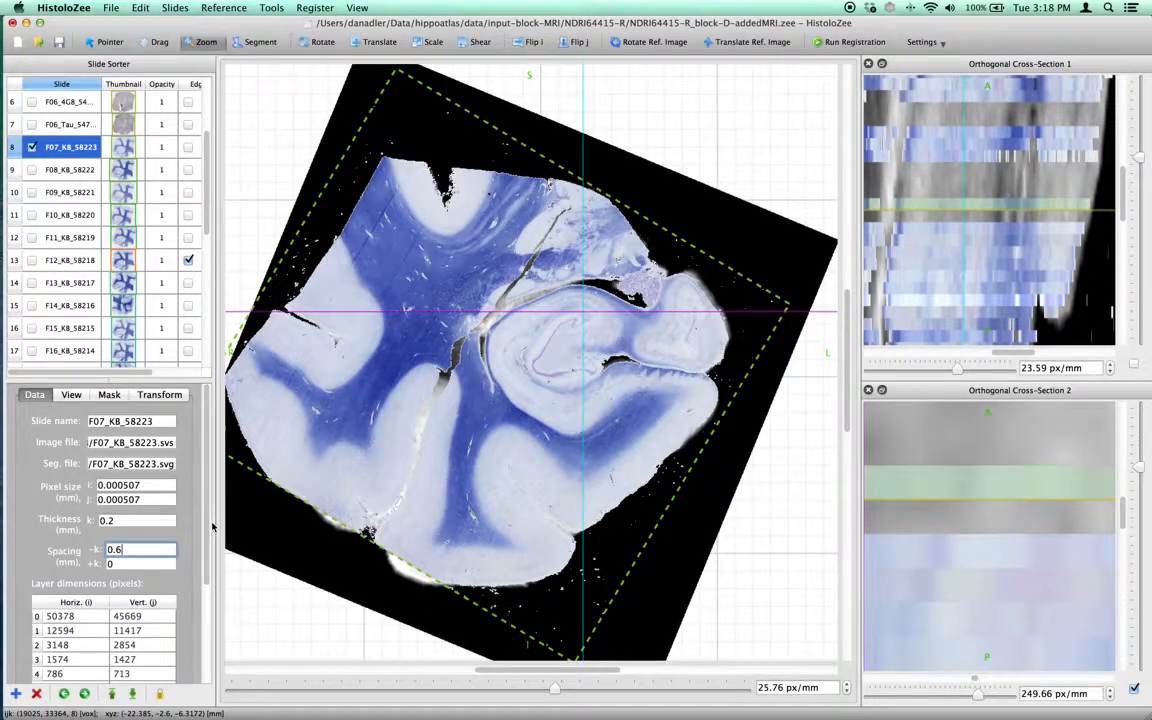
key("BackSpace")
type("8")
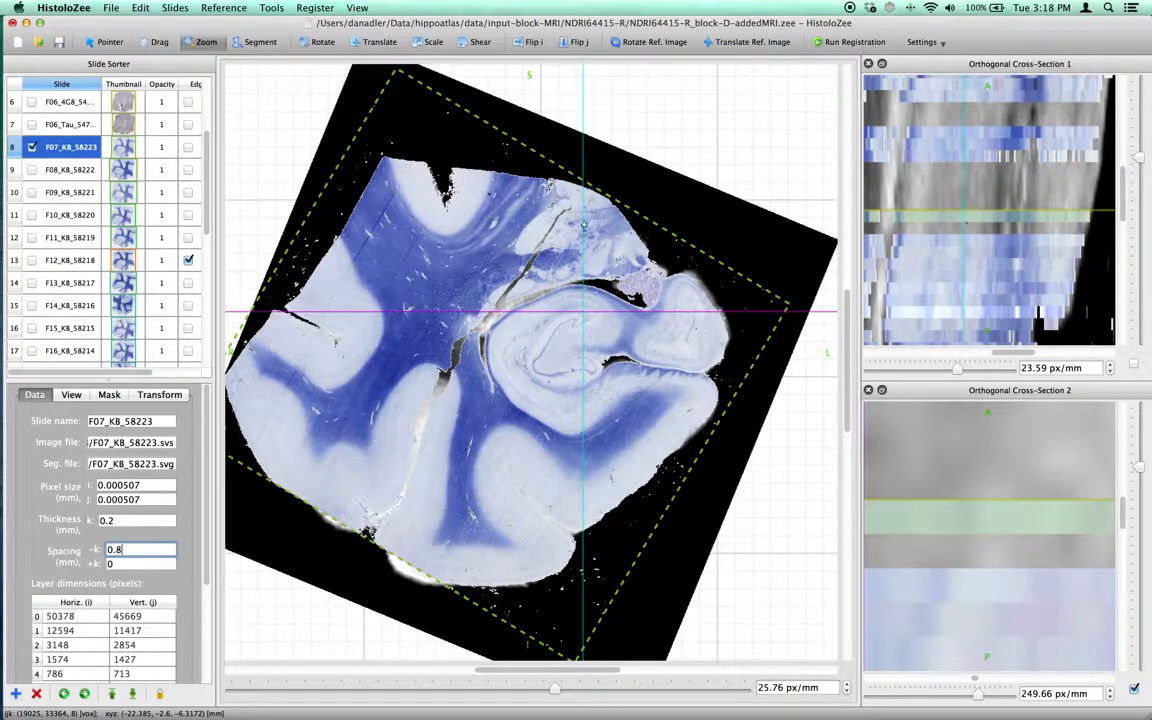
Open the slide's transform parameters and activate the Translate tool.
left_click(152, 399)
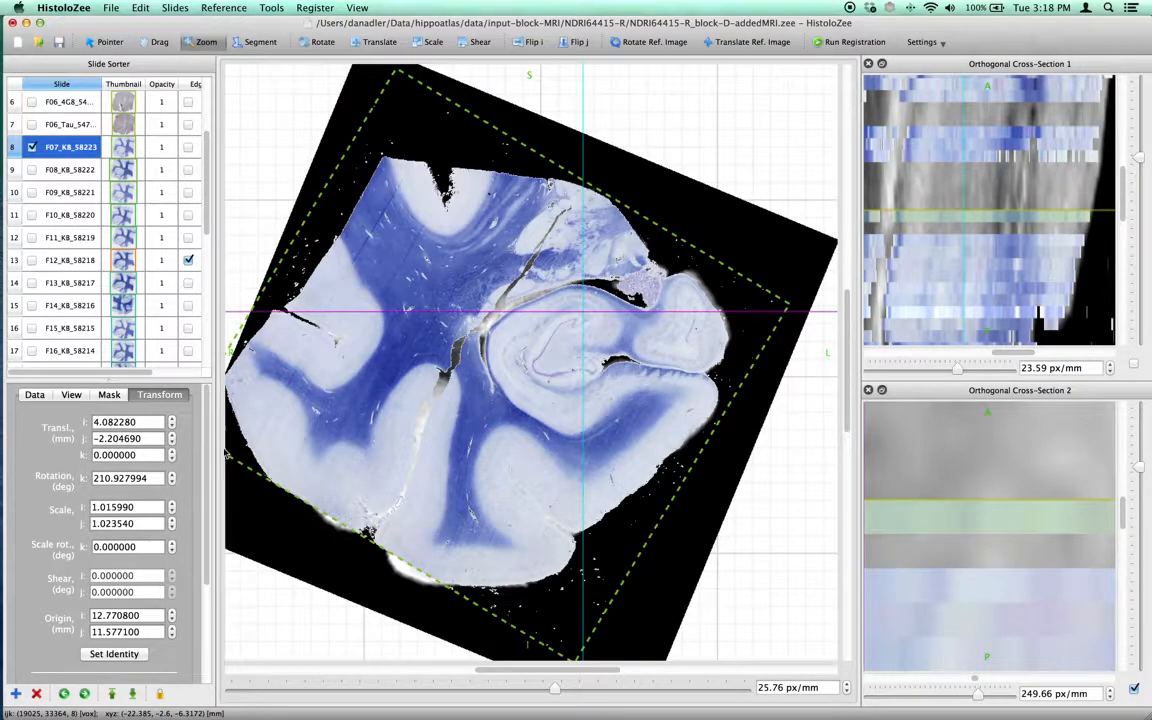
left_click(380, 44)
left_click_drag(516, 294, 524, 242)
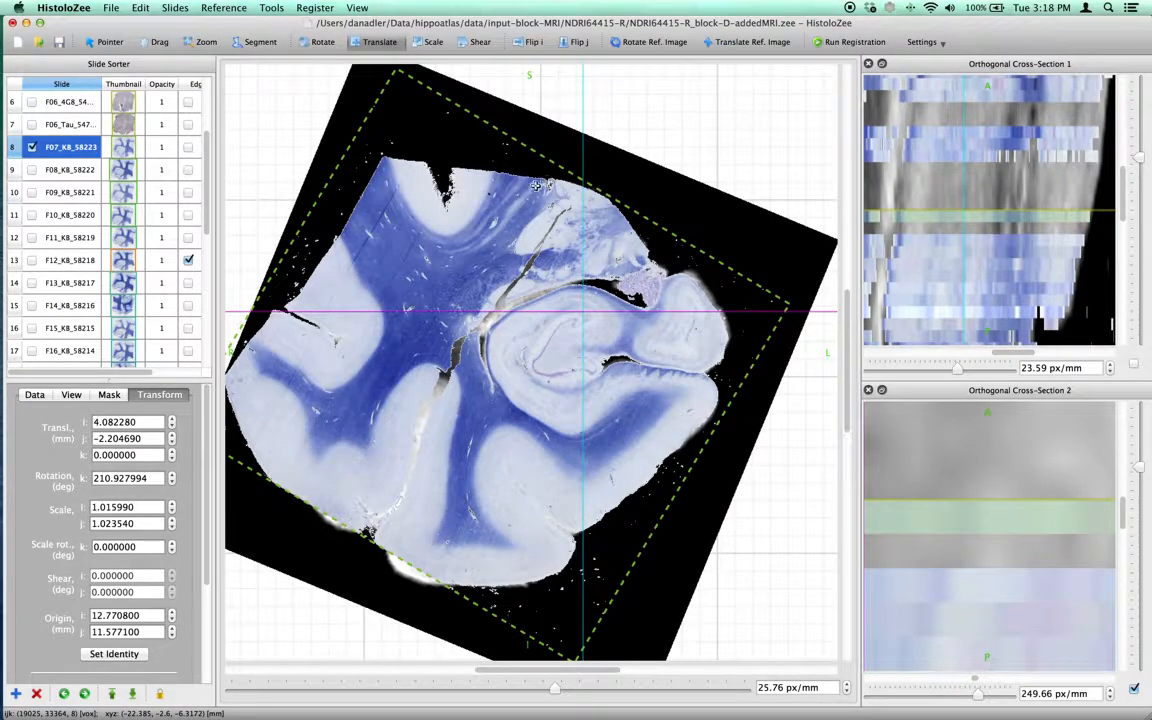
Set the registration to Histology Slide -to- Reference Image with Include Stack-Shift Parameter enabled.
left_click(937, 43)
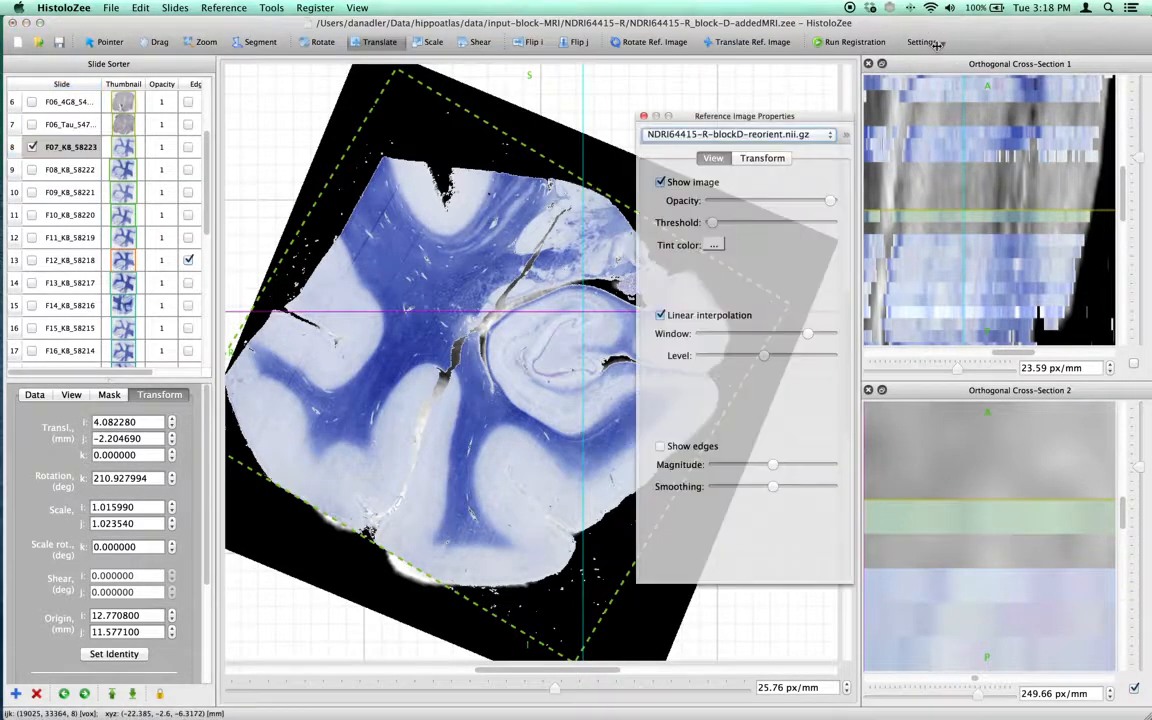
left_click(644, 116)
left_click(921, 42)
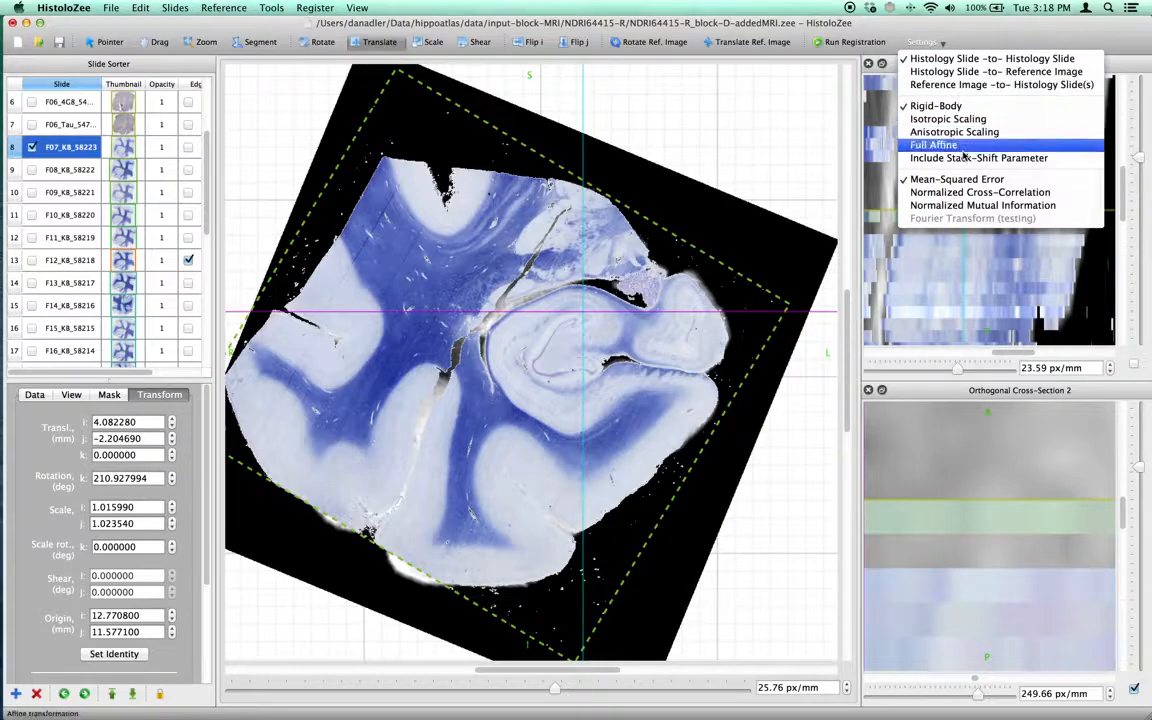
left_click(1043, 162)
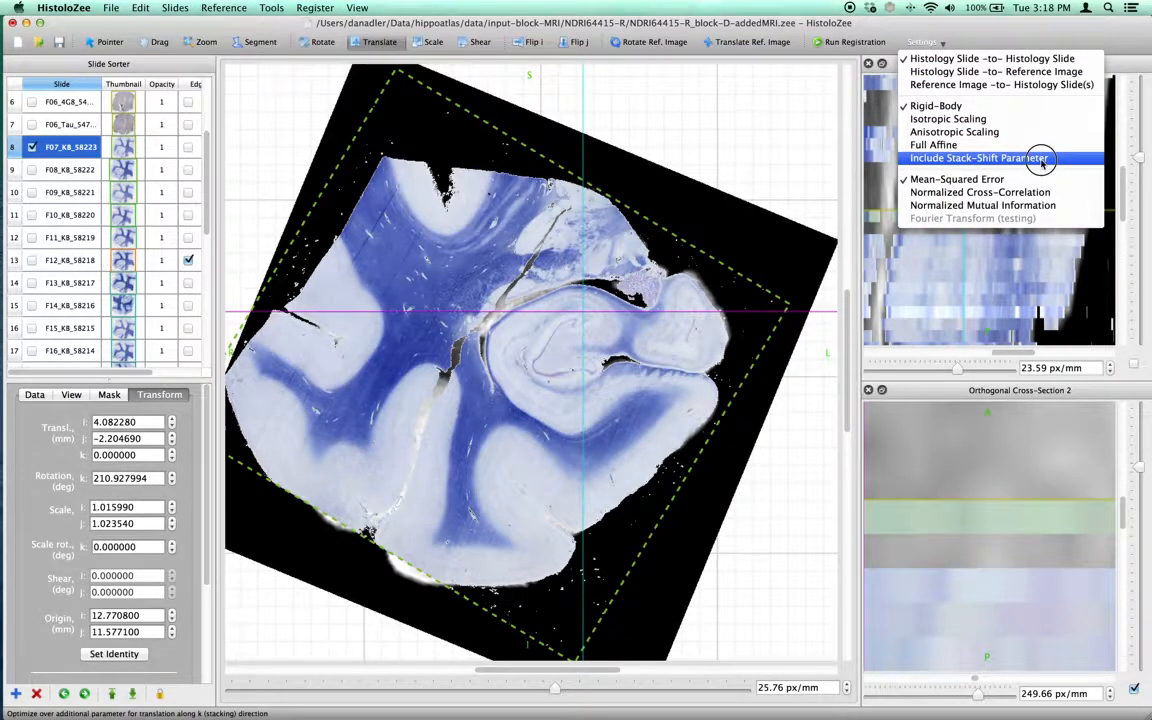
left_click(1042, 159)
left_click(935, 42)
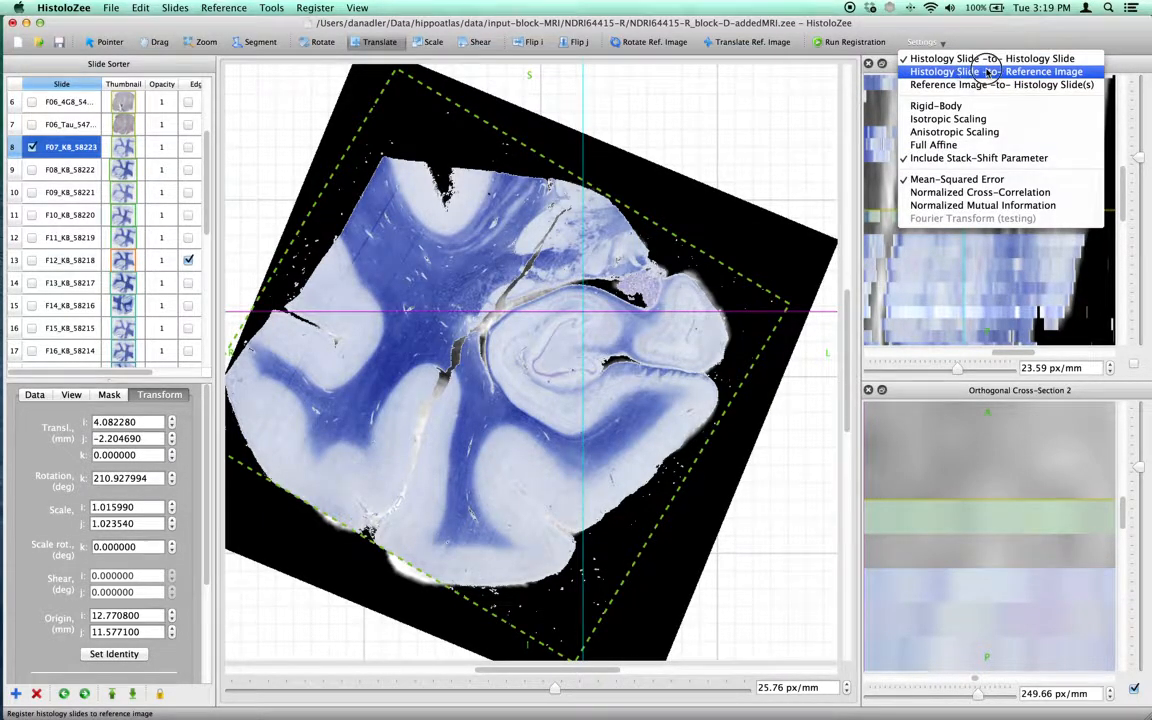
left_click(987, 72)
Reopen the registration settings and toggle Include Stack-Shift Parameter off.
left_click(943, 45)
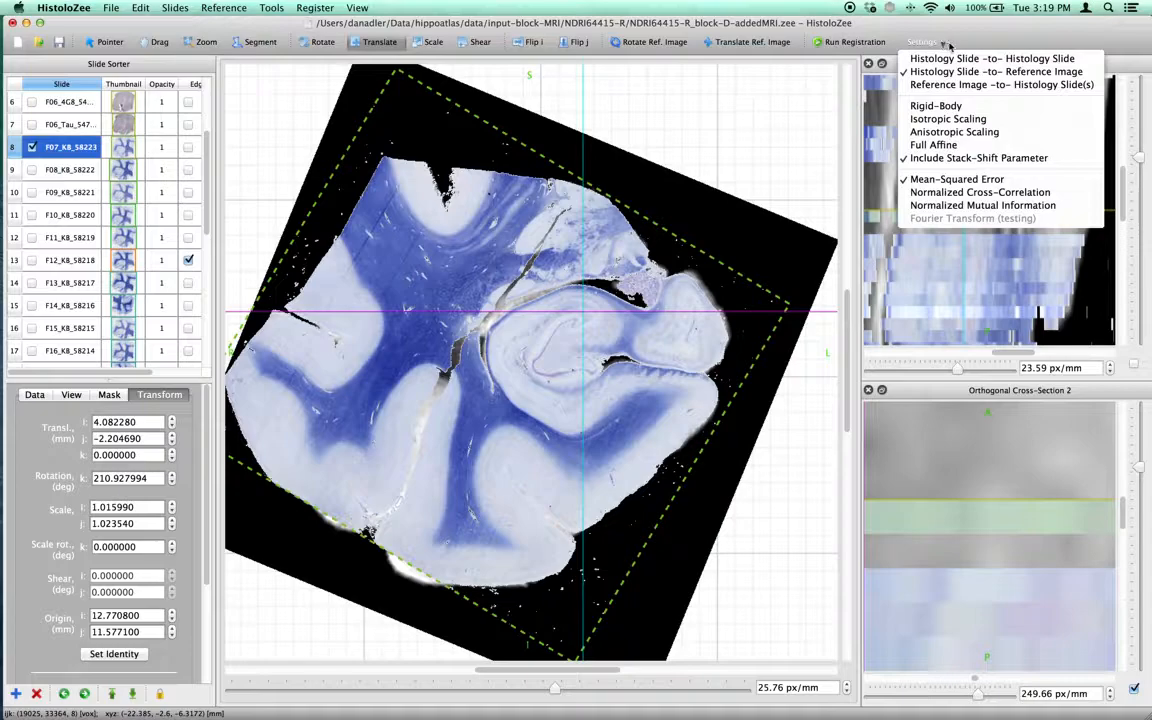
left_click(946, 44)
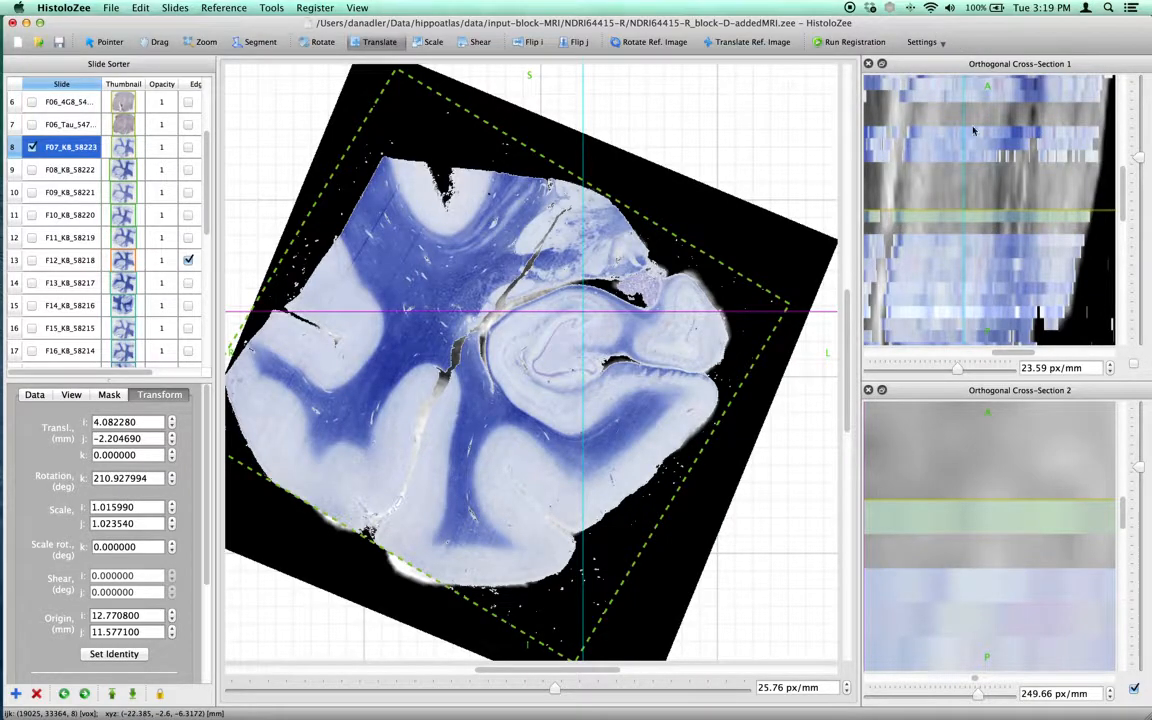
left_click(946, 43)
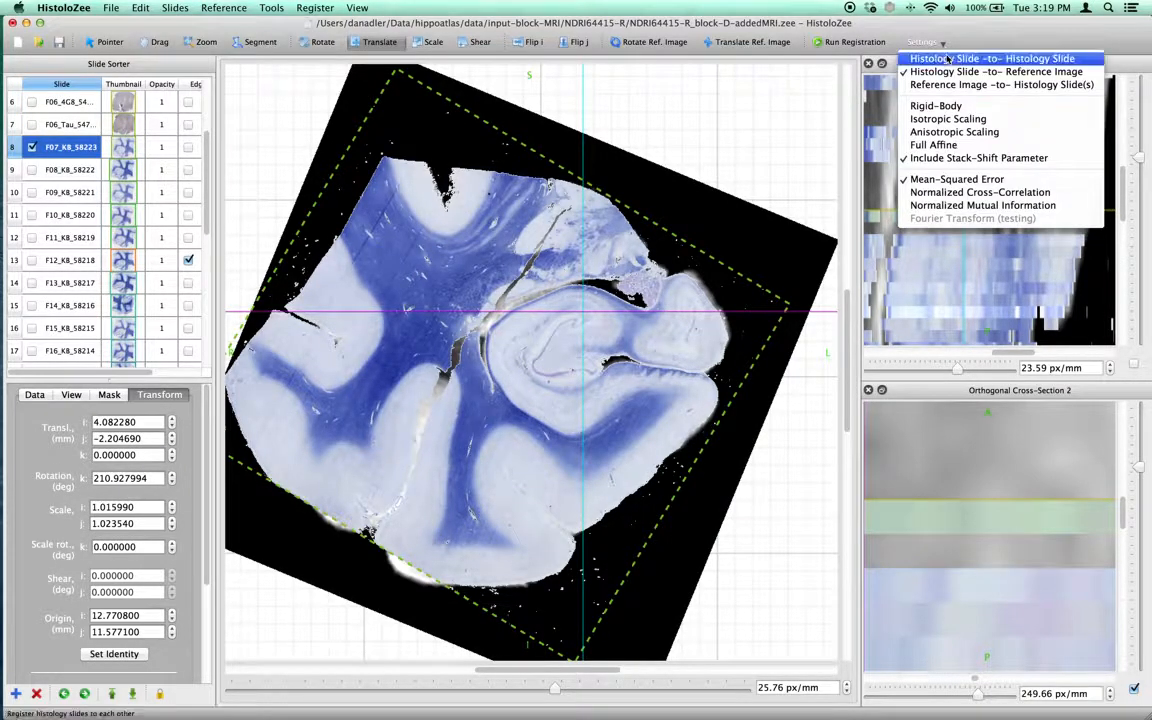
left_click(998, 158)
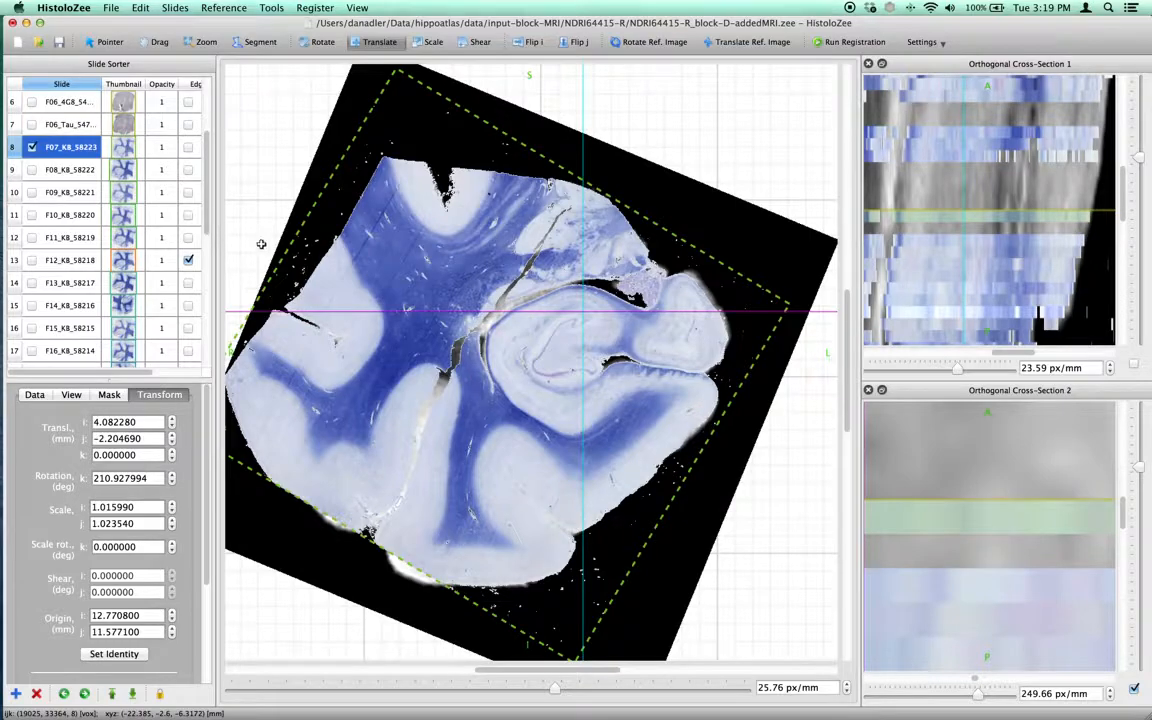
Step forward through the slides one at a time, comparing each with the MRI in the cross-sections.
left_click(85, 693)
left_click(85, 693)
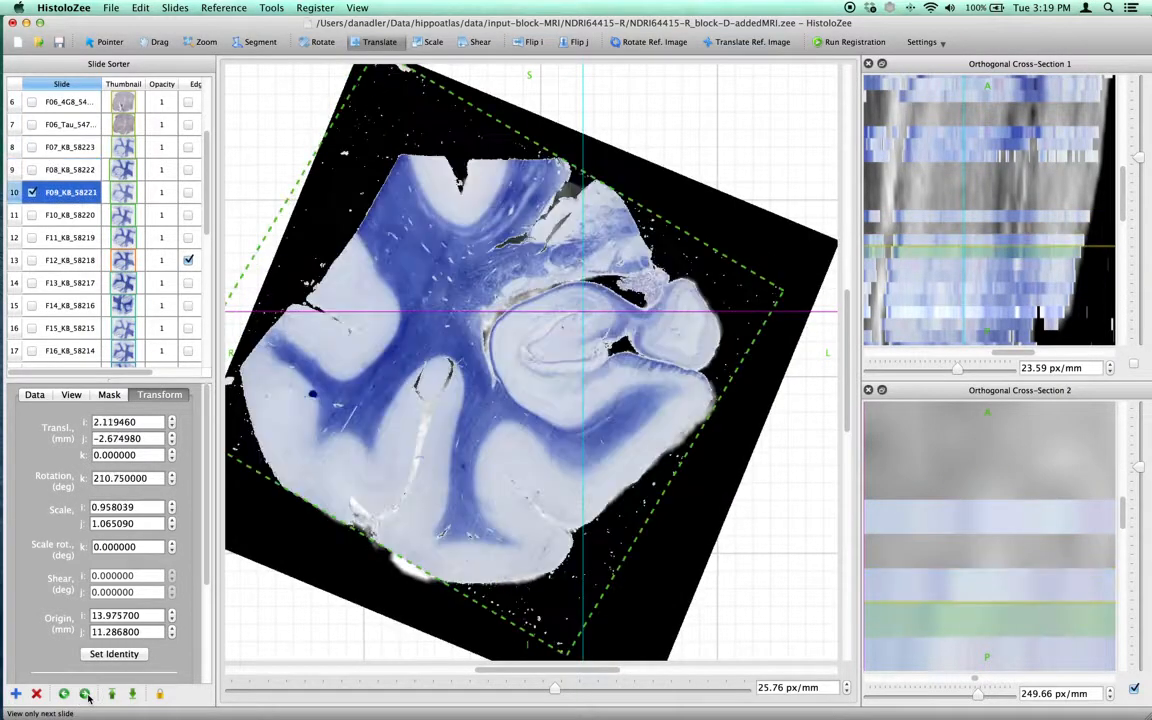
left_click(85, 693)
left_click(85, 693)
left_click(85, 693)
left_click(85, 693)
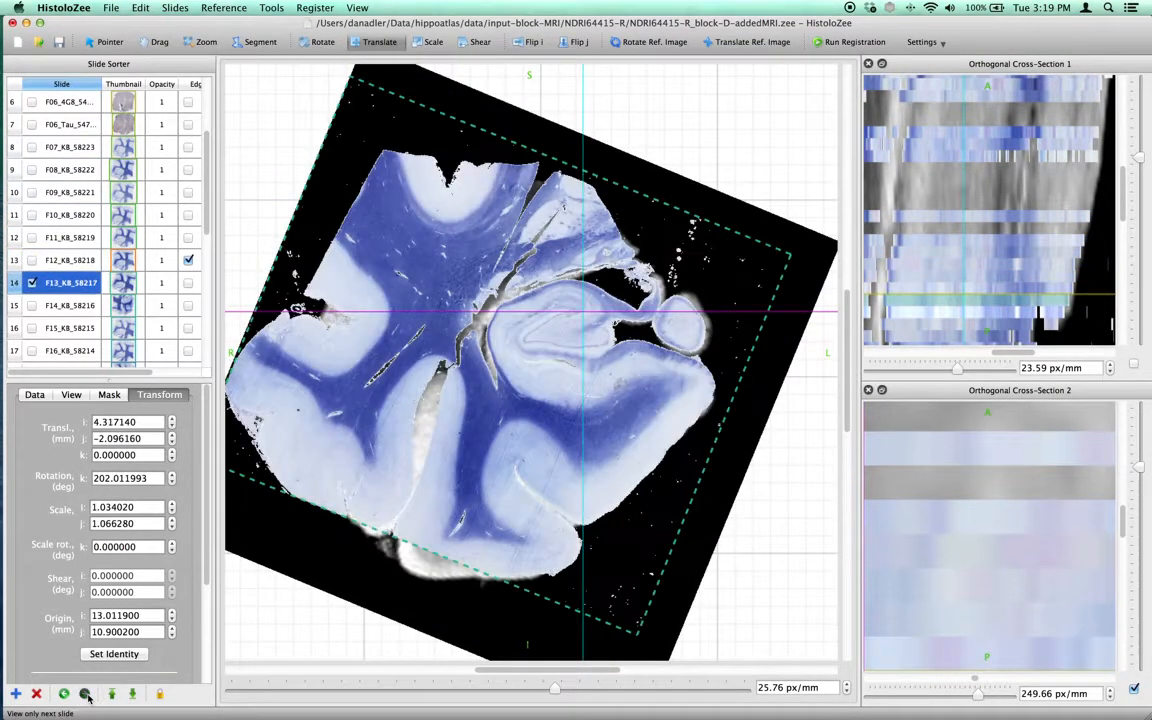
left_click(85, 693)
left_click(85, 693)
left_click(85, 693)
left_click(85, 693)
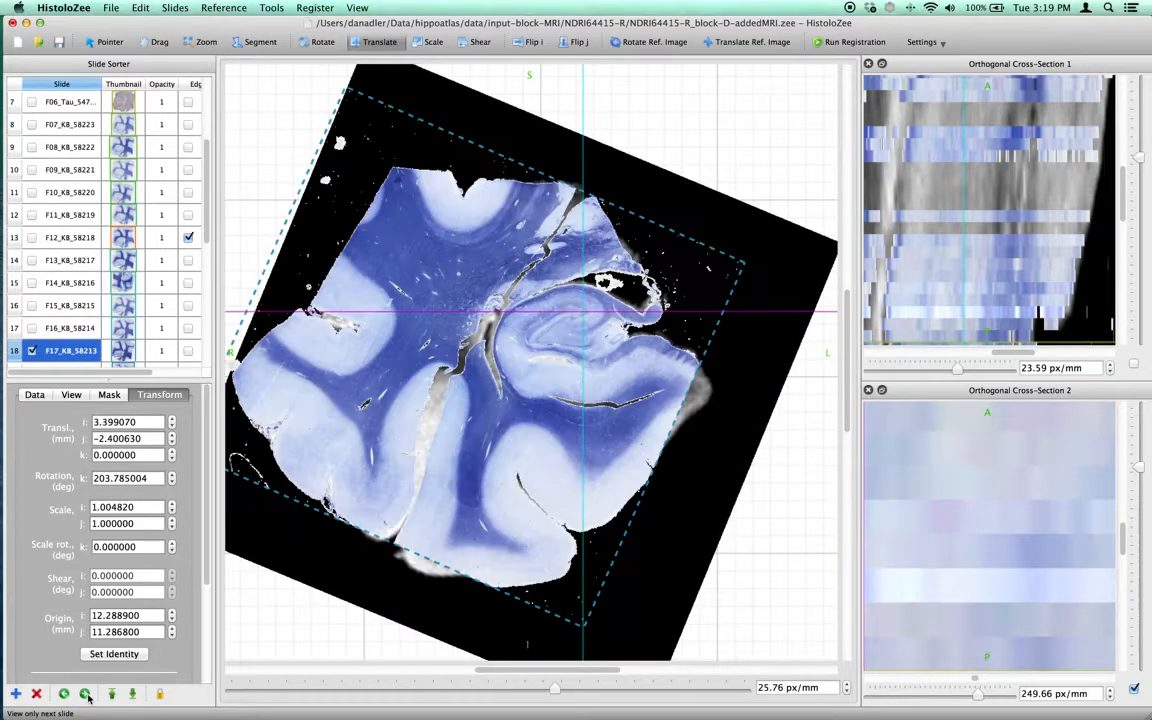
left_click(86, 694)
left_click(86, 694)
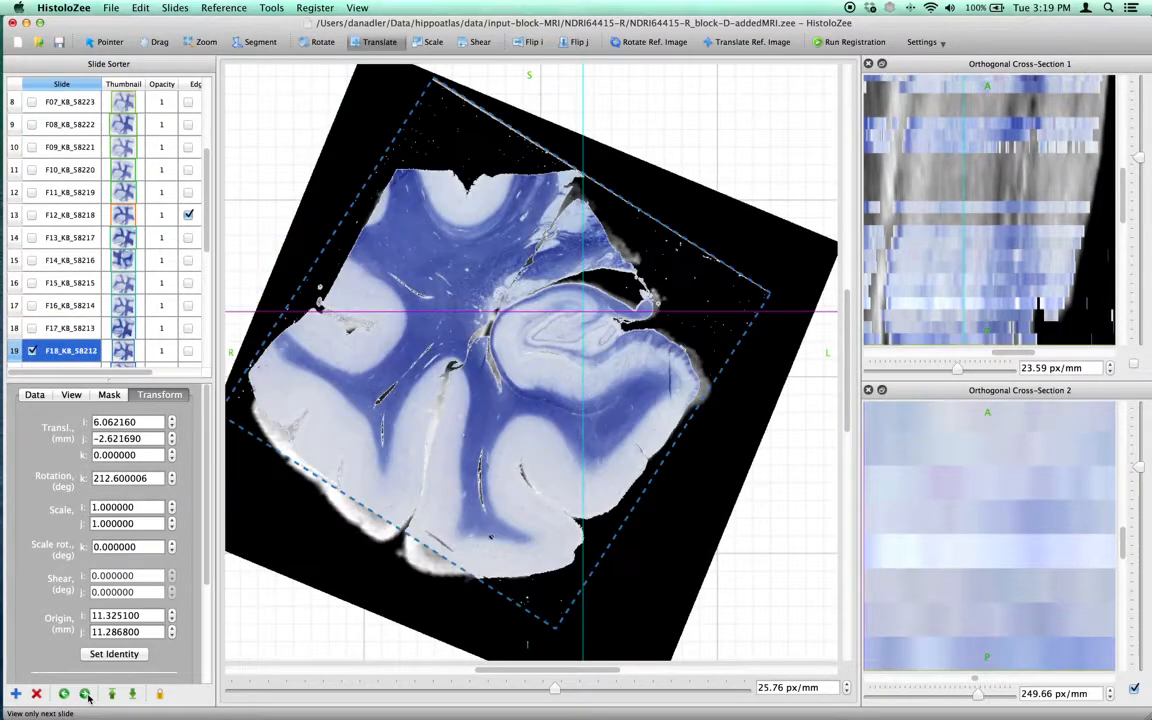
left_click(86, 694)
left_click(86, 694)
left_click(86, 694)
left_click(86, 694)
left_click(86, 694)
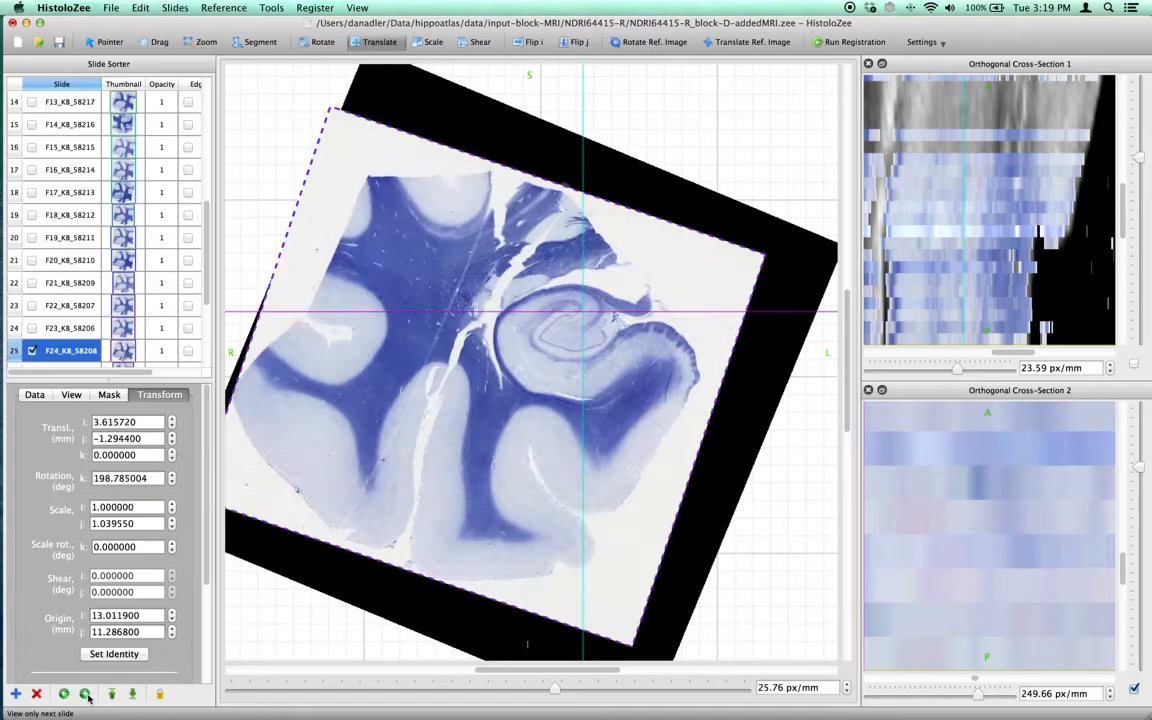
left_click(86, 694)
left_click(86, 694)
left_click(86, 694)
left_click(86, 694)
Page through the remaining slides of the stack, wrapping around to the first slides.
key("Page_Down")
key("Page_Down")
key("Page_Down")
key("Page_Down")
key("Page_Down")
key("Page_Down")
key("Page_Down")
key("Page_Down")
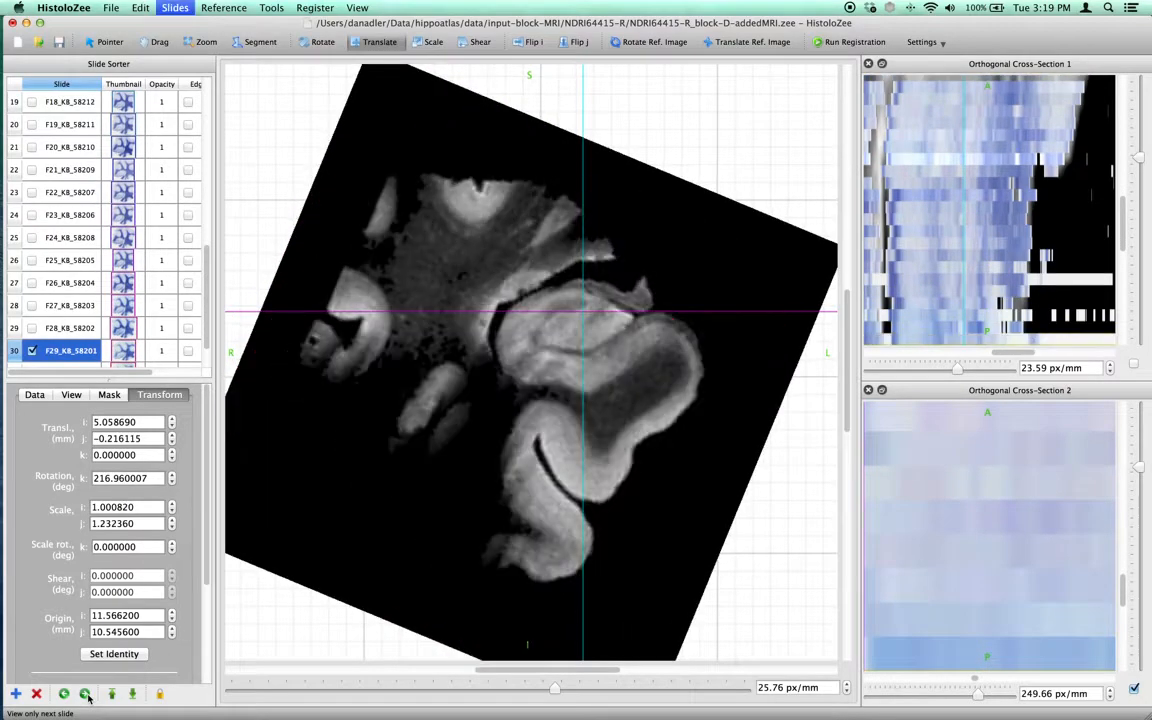
key("Page_Down")
key("Page_Down")
key("Page_Down")
key("Page_Down")
key("Page_Down")
key("Page_Down")
key("Page_Down")
key("Page_Down")
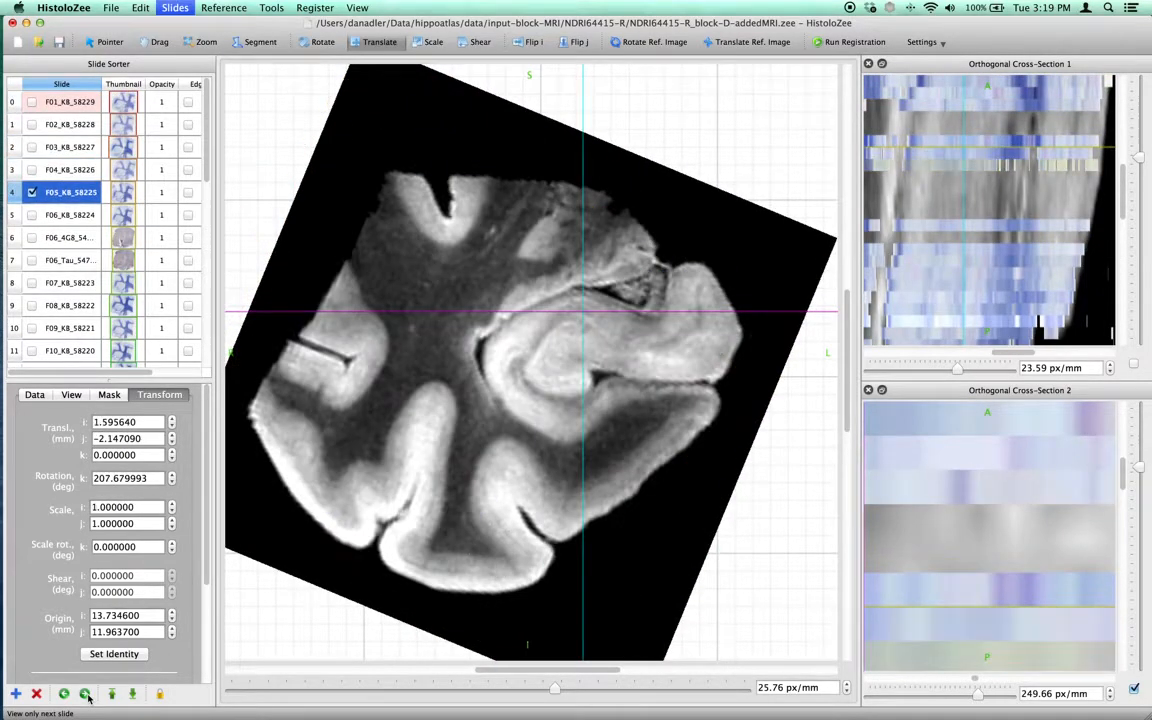
key("Page_Down")
key("Page_Down")
key("Page_Down")
key("Page_Down")
key("Page_Down")
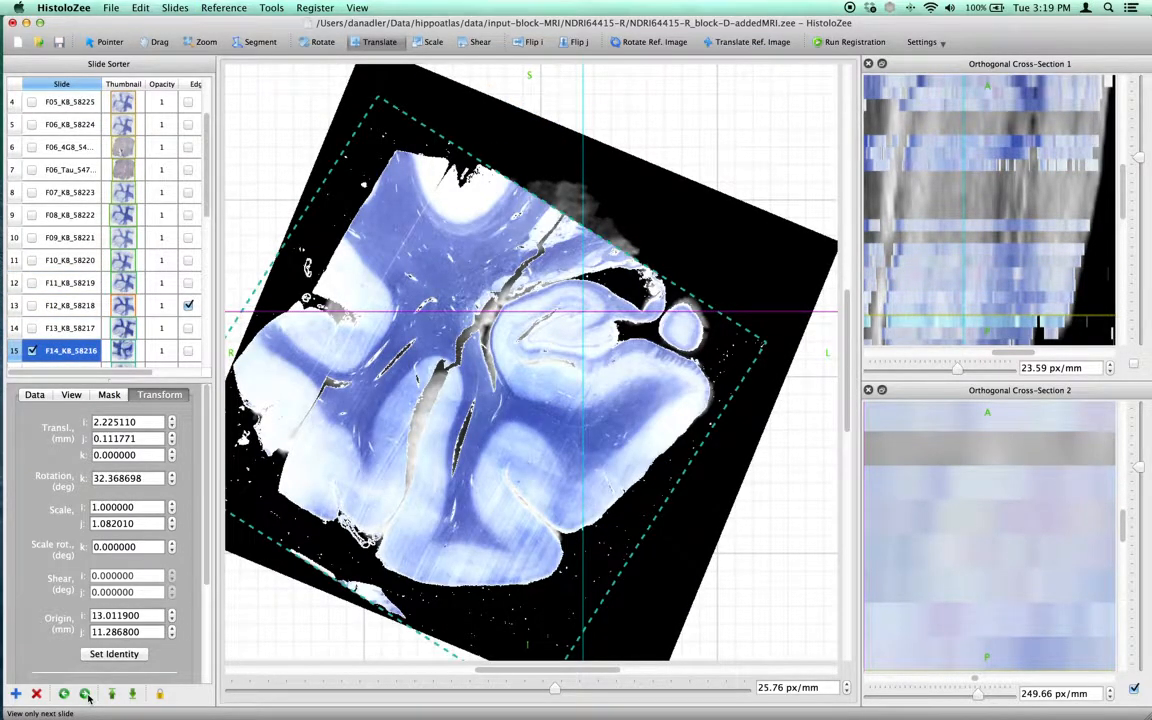
Hide the current slide, toggle slide F06_4G8 on and off, and show slide F06_KB_58224.
left_click(85, 694)
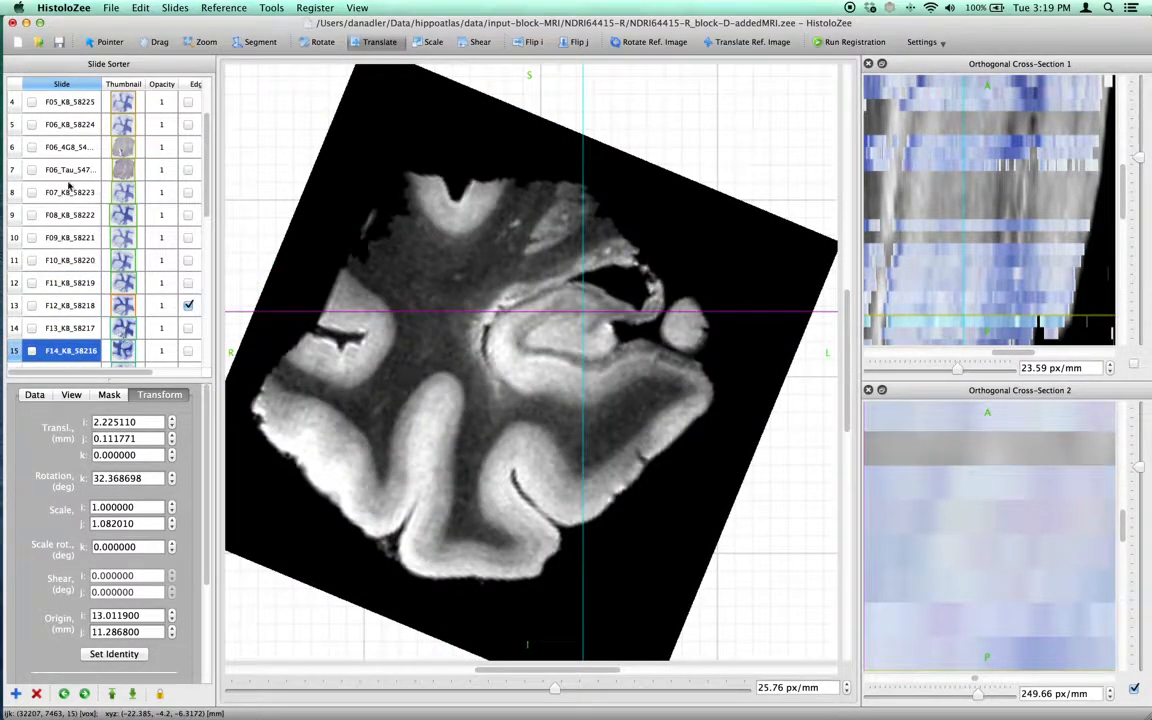
left_click(62, 142)
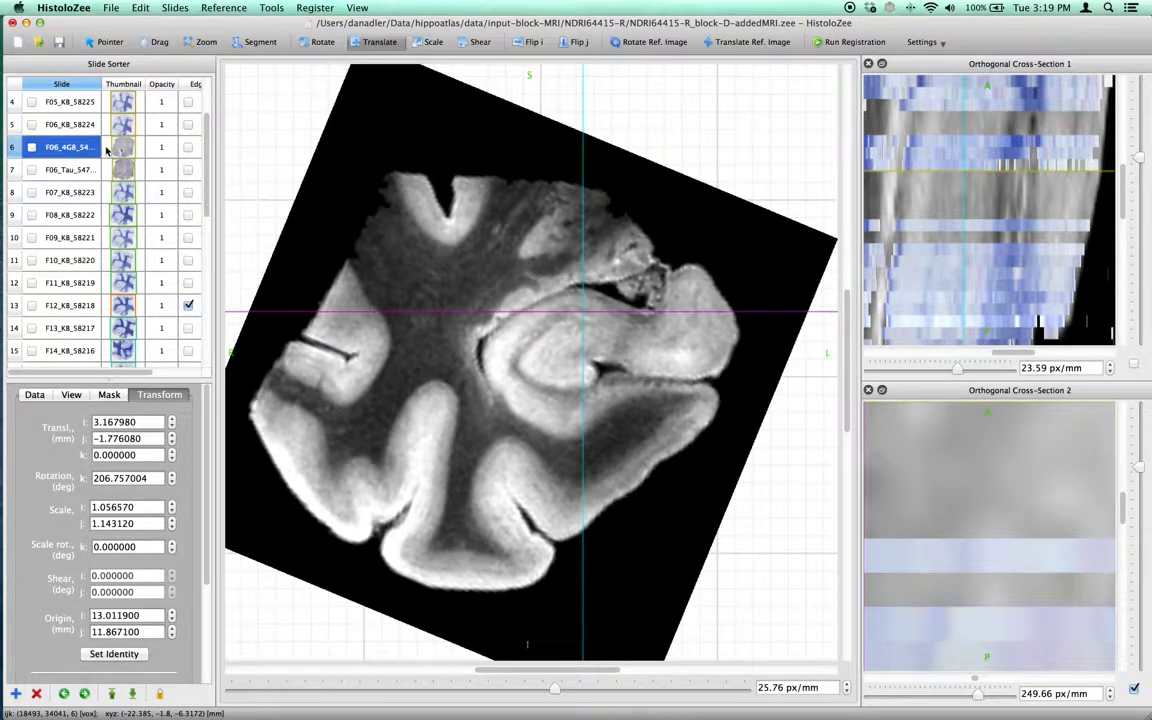
key("space")
key("space")
left_click(76, 125)
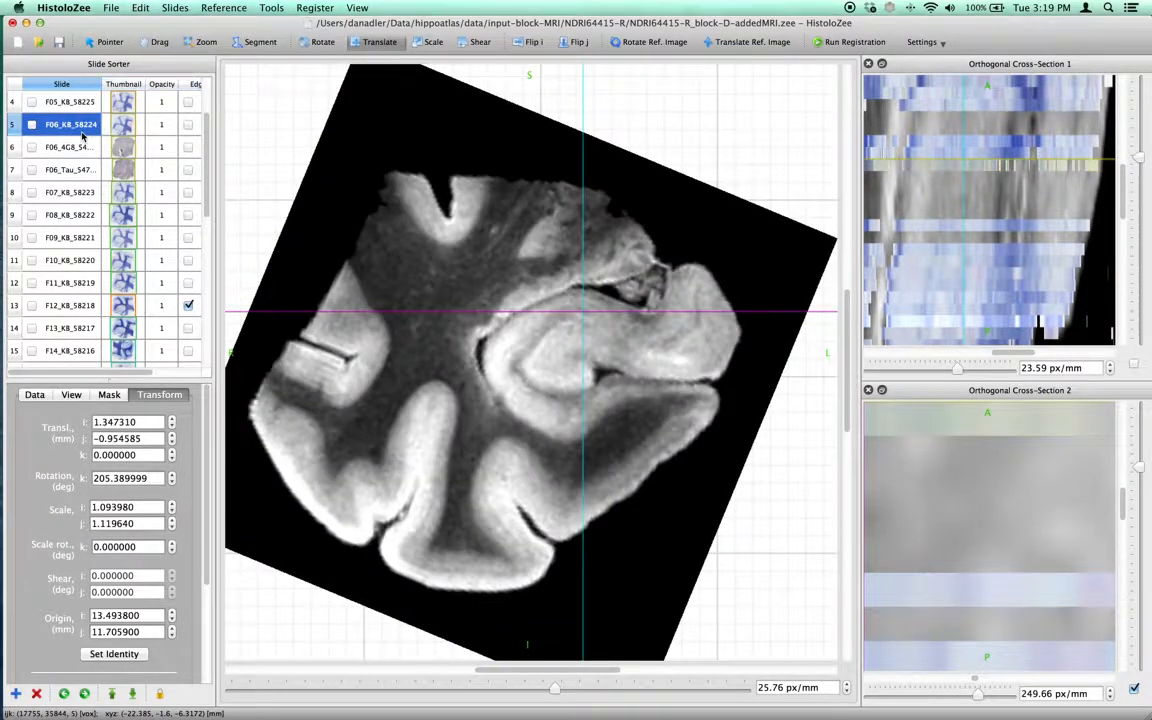
key("space")
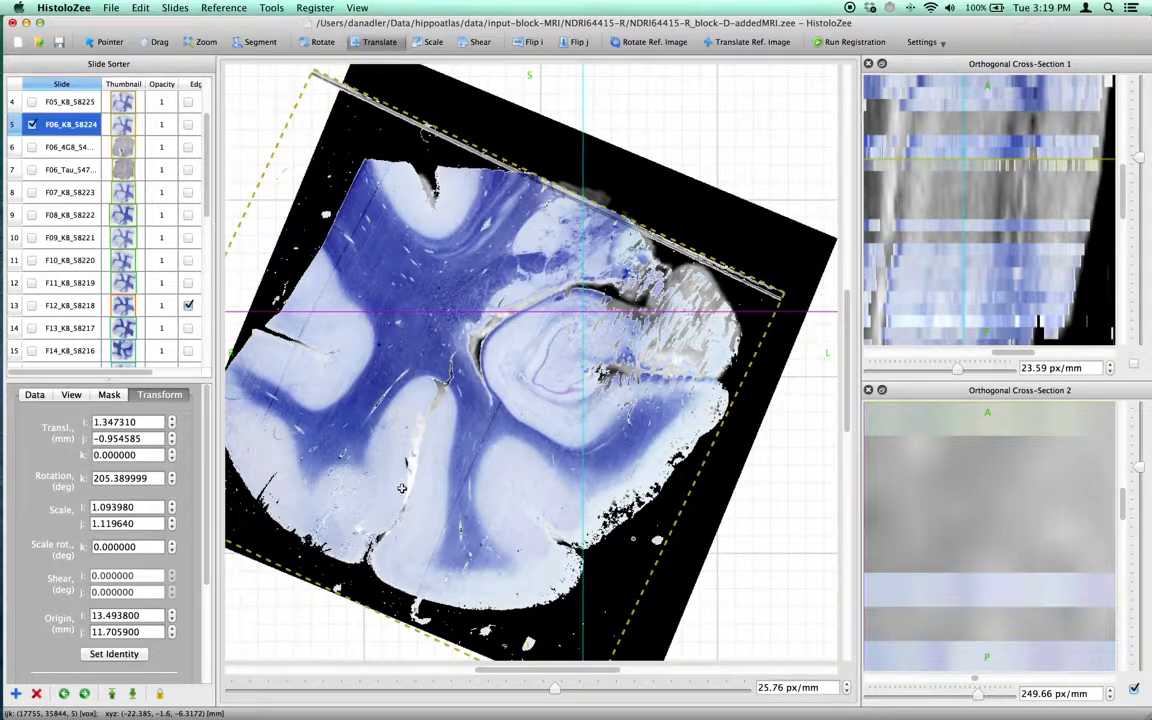
Zoom into slide F06_KB_58224 at about 514 px/mm to examine cellular detail, then zoom back to about 68 px/mm.
left_click_drag(524, 672, 517, 671)
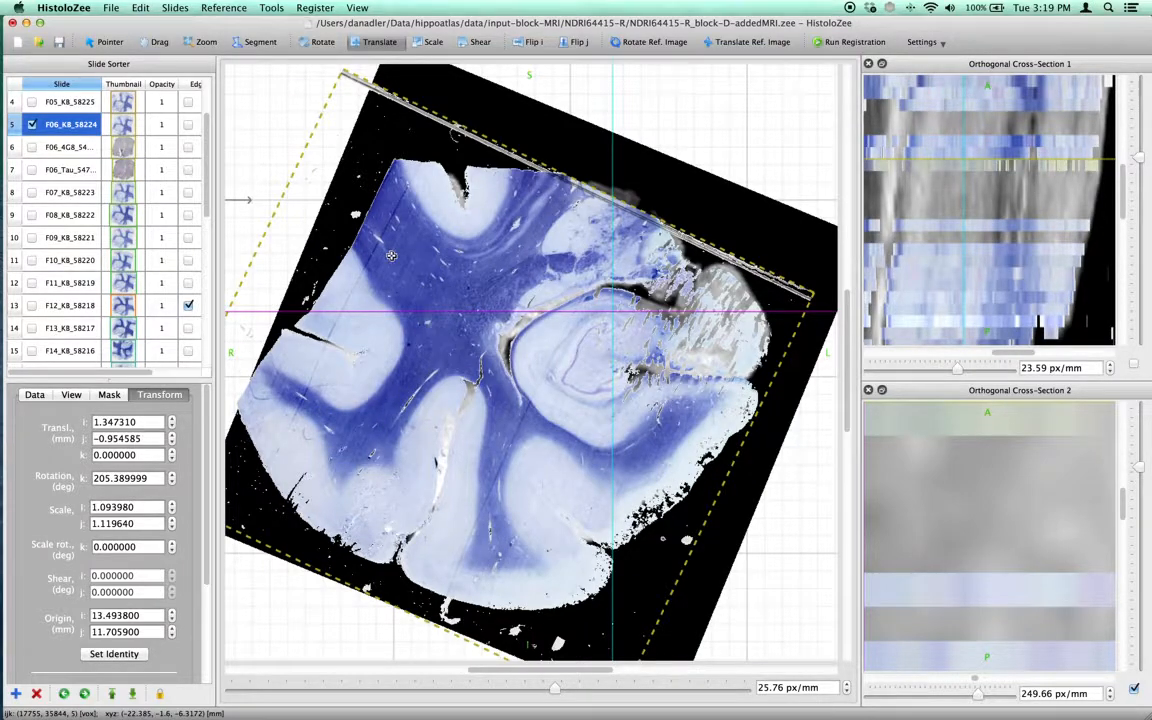
key("z")
left_click_drag(575, 372, 578, 275)
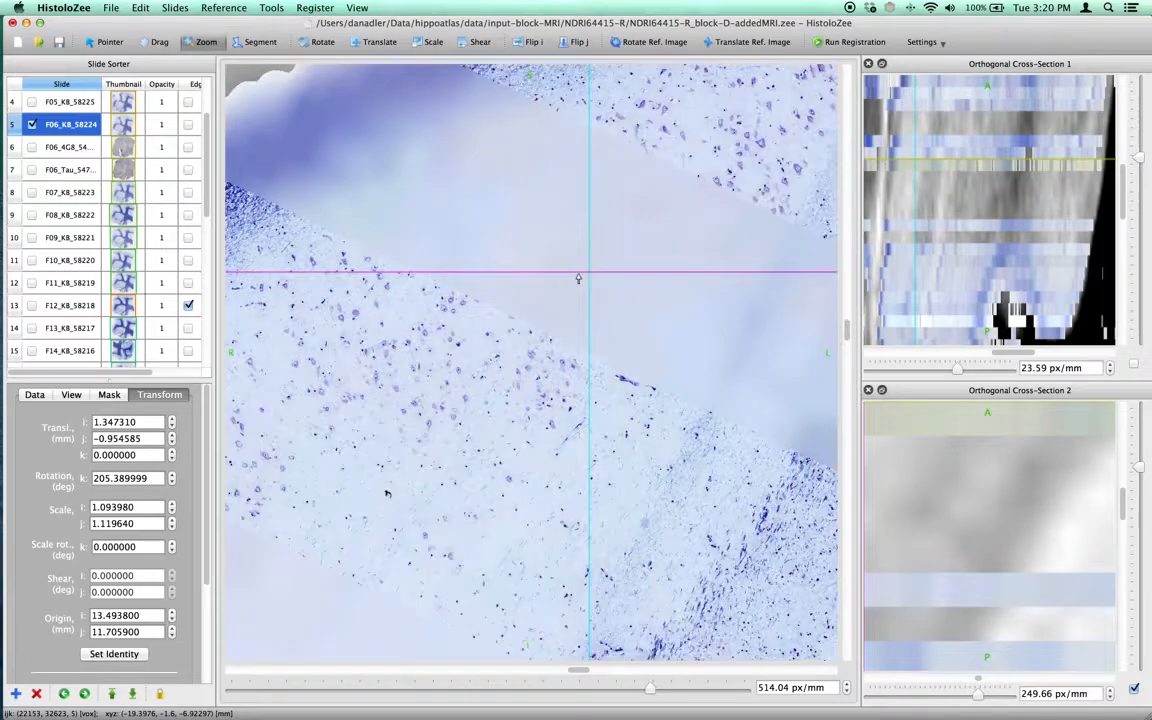
scroll(522, 318, "up", 5)
scroll(522, 318, "up", 5)
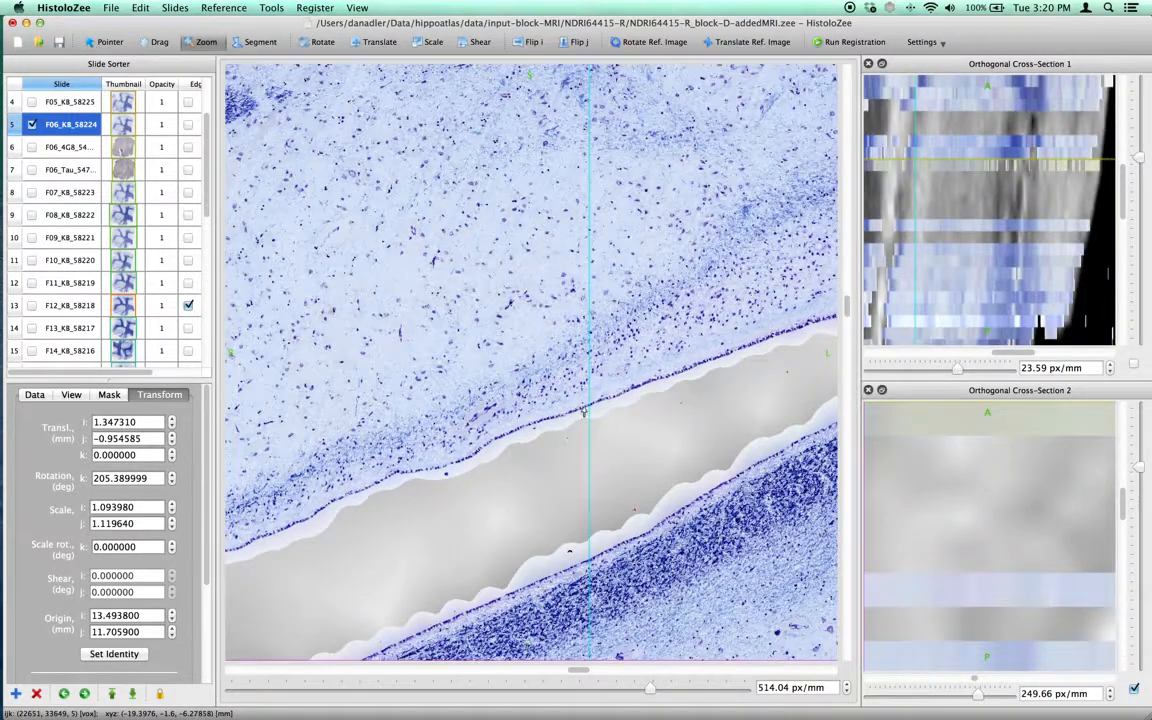
scroll(590, 406, "down", 5)
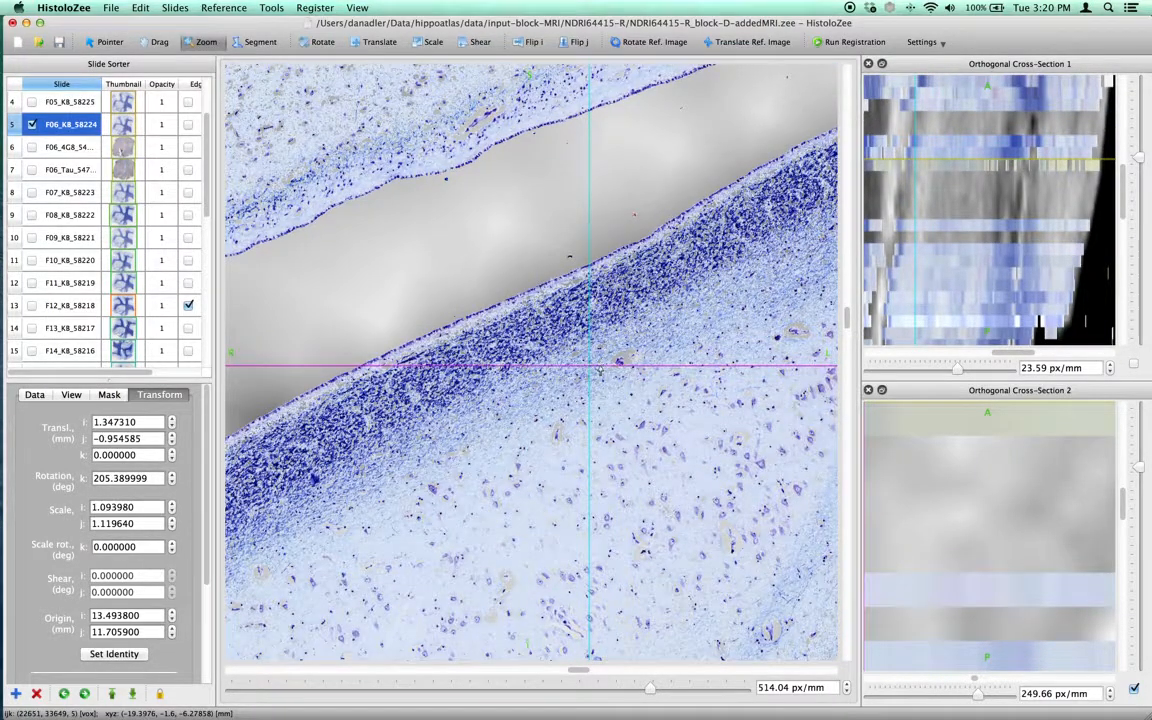
left_click_drag(600, 370, 602, 378)
left_click_drag(699, 465, 638, 381)
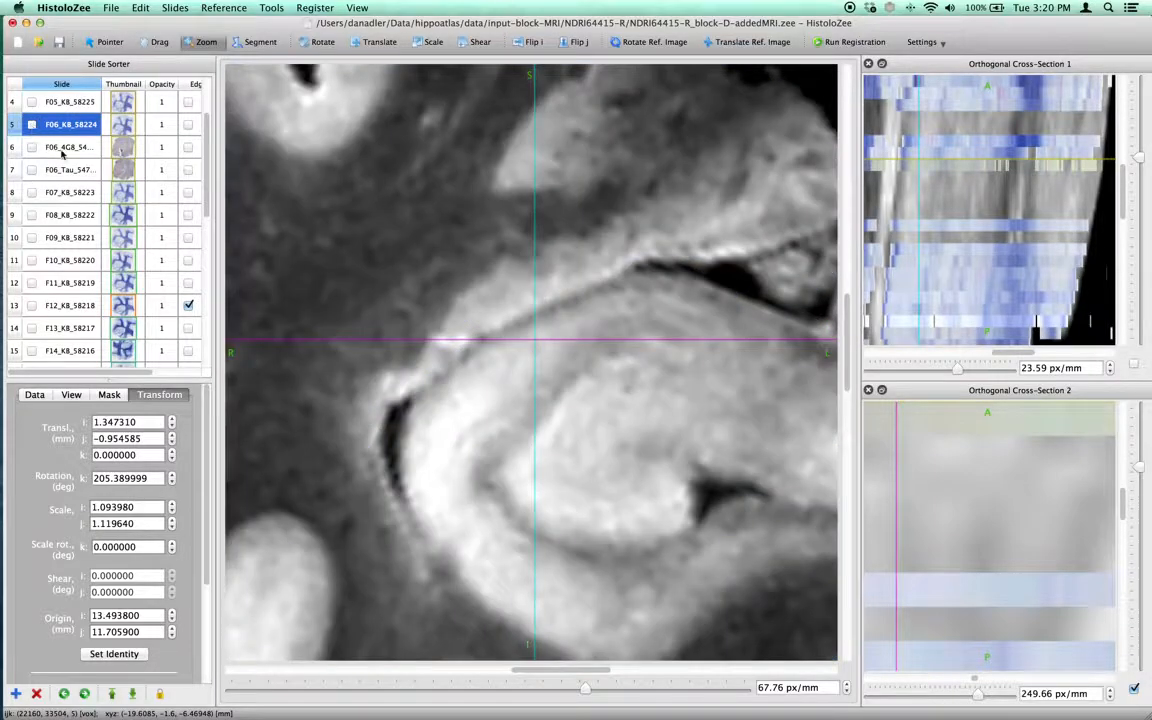
Show slide F06_4G8 and zoom into it at about 564 px/mm to examine its staining.
left_click(33, 148)
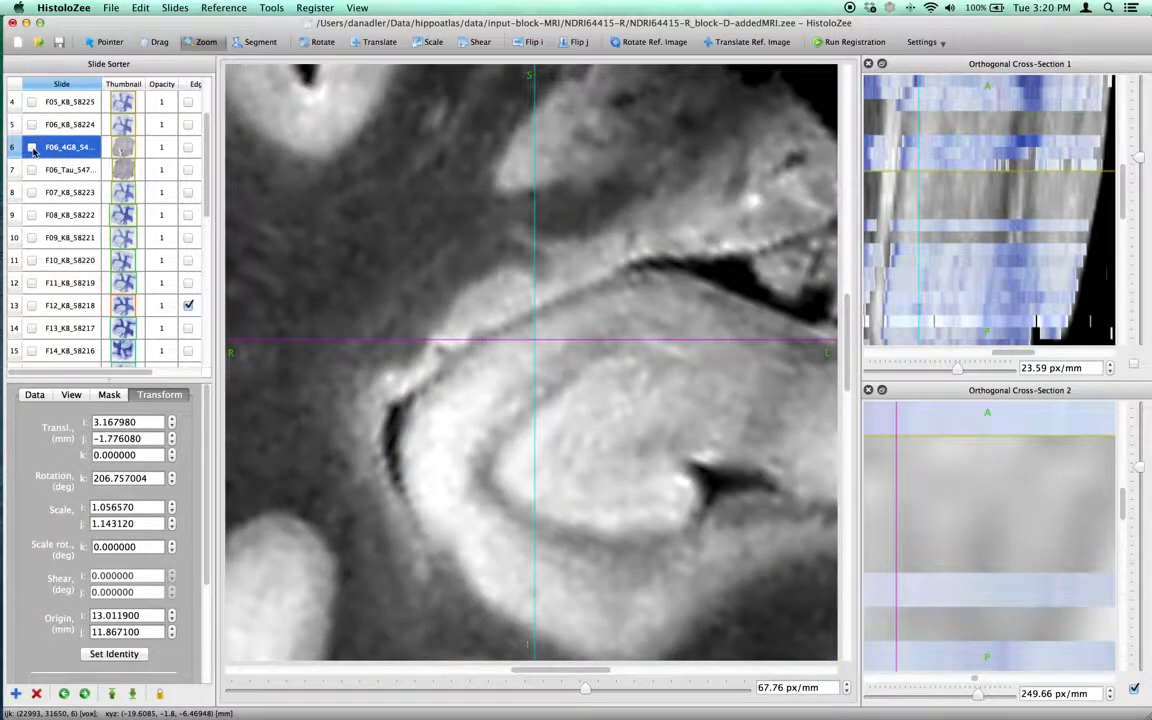
scroll(700, 460, "down", 5)
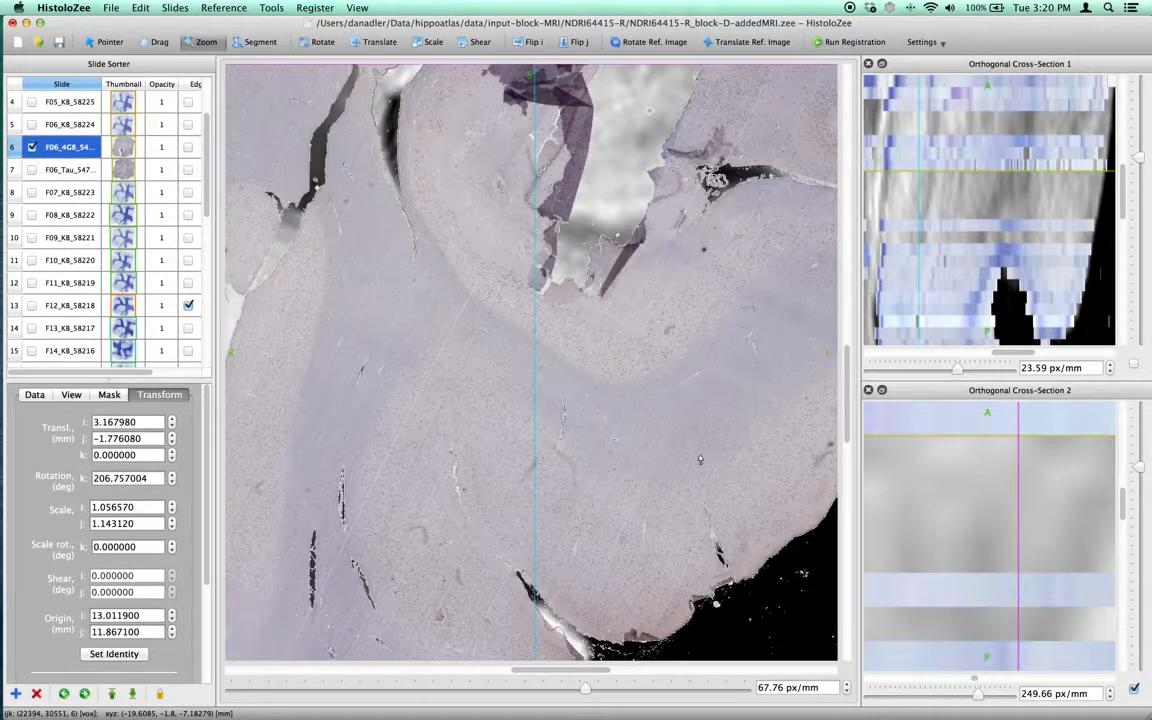
left_click_drag(671, 326, 672, 287)
left_click_drag(586, 380, 586, 357)
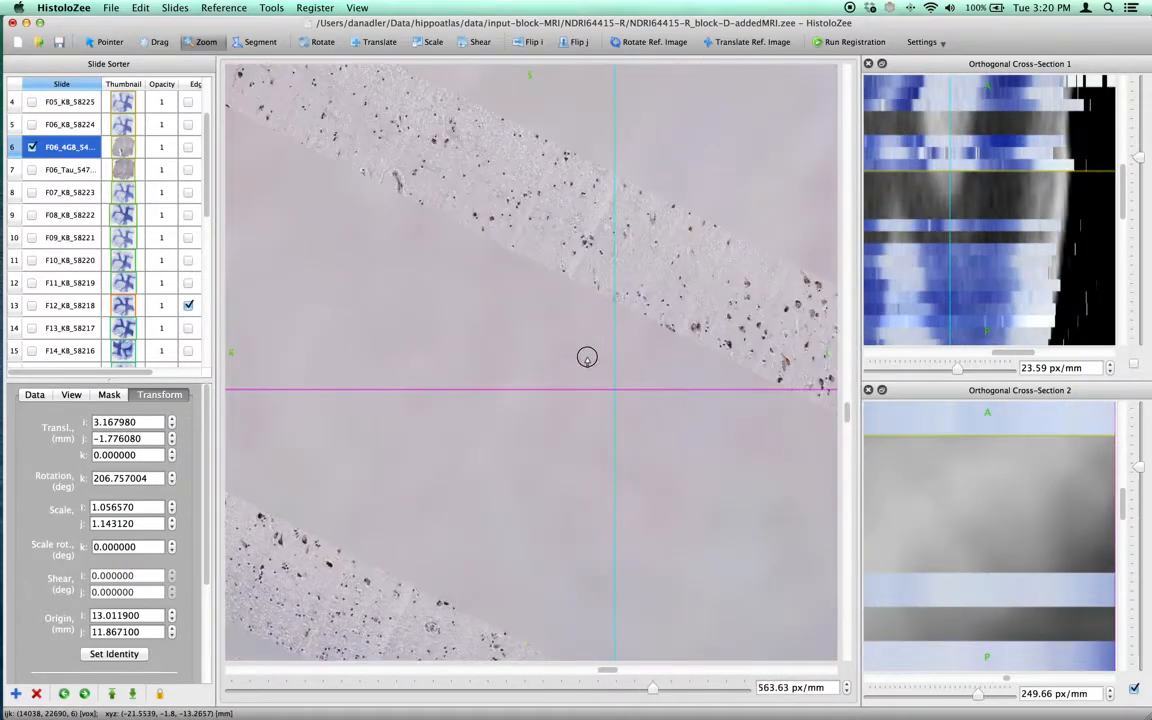
Show slide F06_Tau_54721, zoom out to about 39 px/mm, and inspect its data properties such as thickness.
left_click(32, 170)
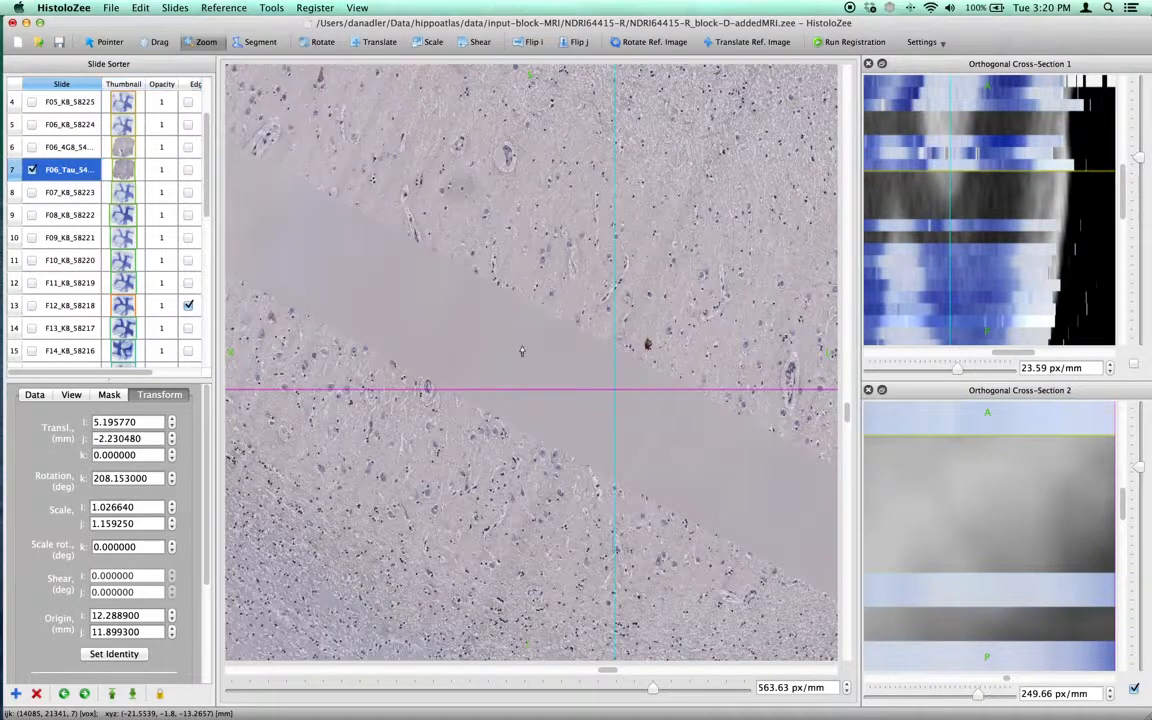
left_click_drag(643, 340, 584, 295)
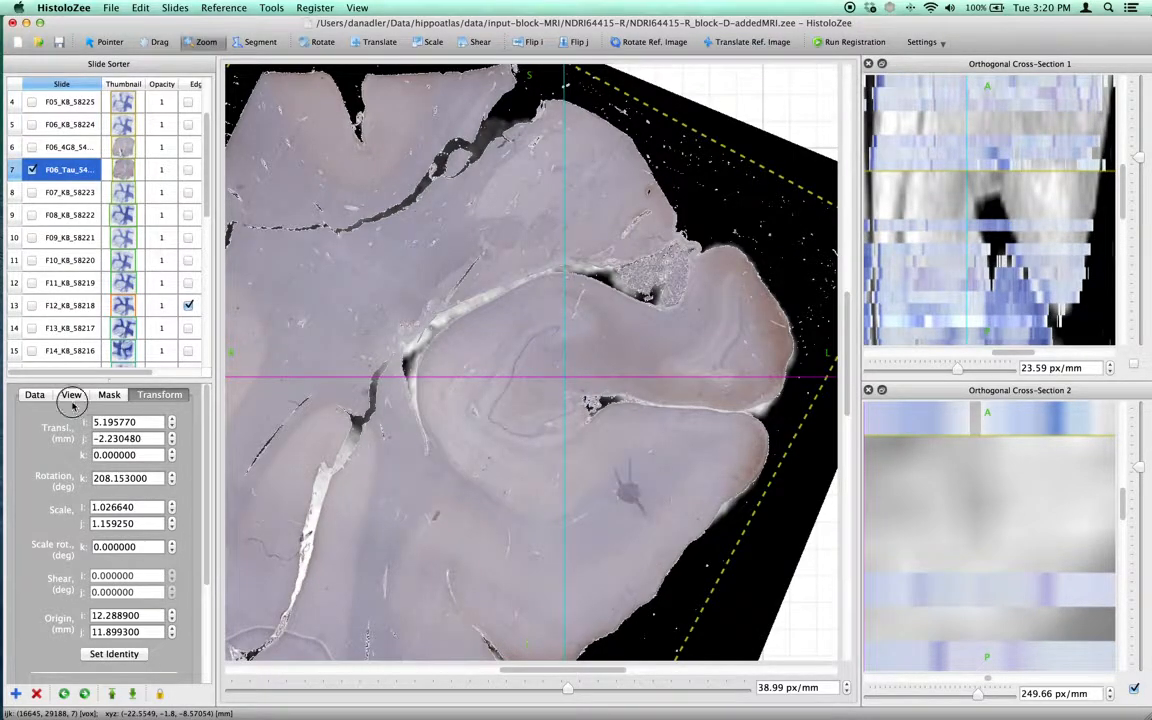
left_click(35, 396)
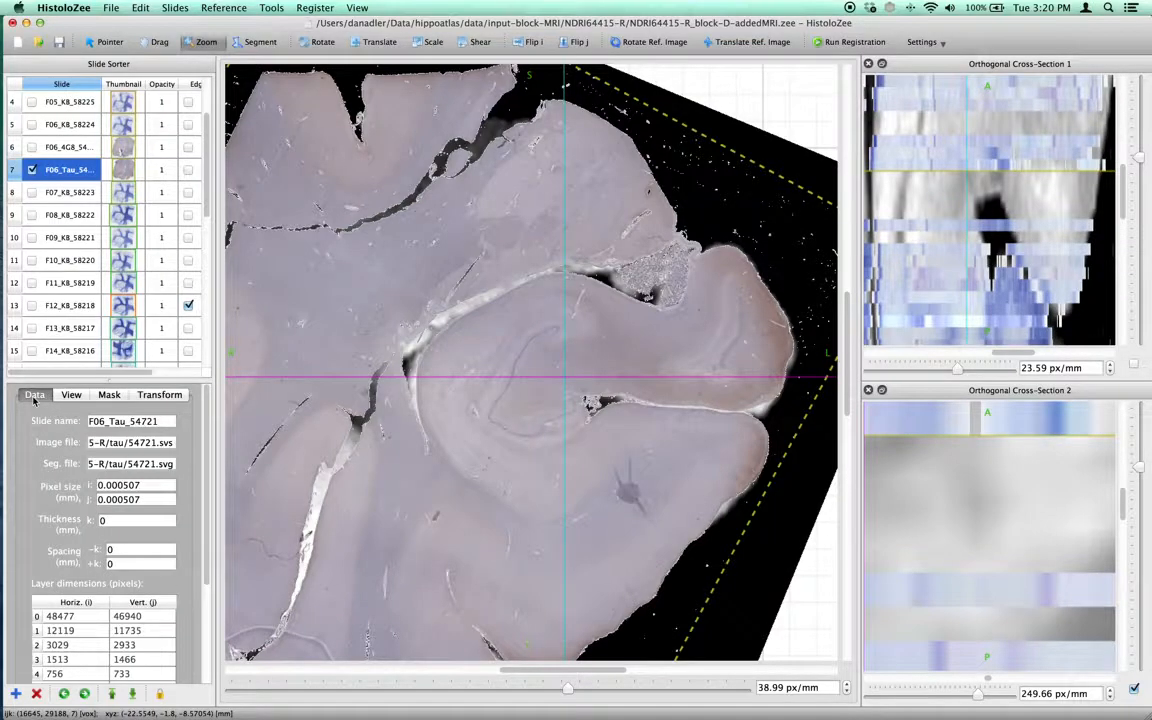
double_click(105, 524)
left_click_drag(1141, 467, 1146, 481)
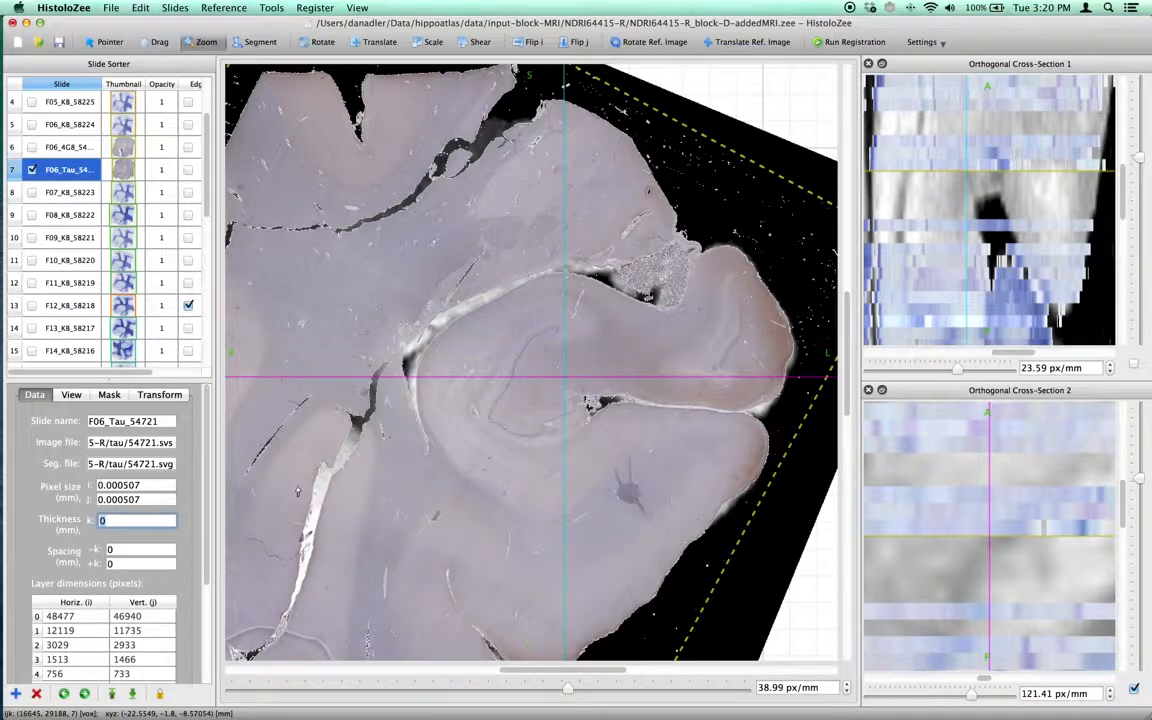
Hide slide F06_Tau_54721 and show slide F04_KB_58226 instead.
left_click(33, 170)
scroll(117, 237, "up", 3)
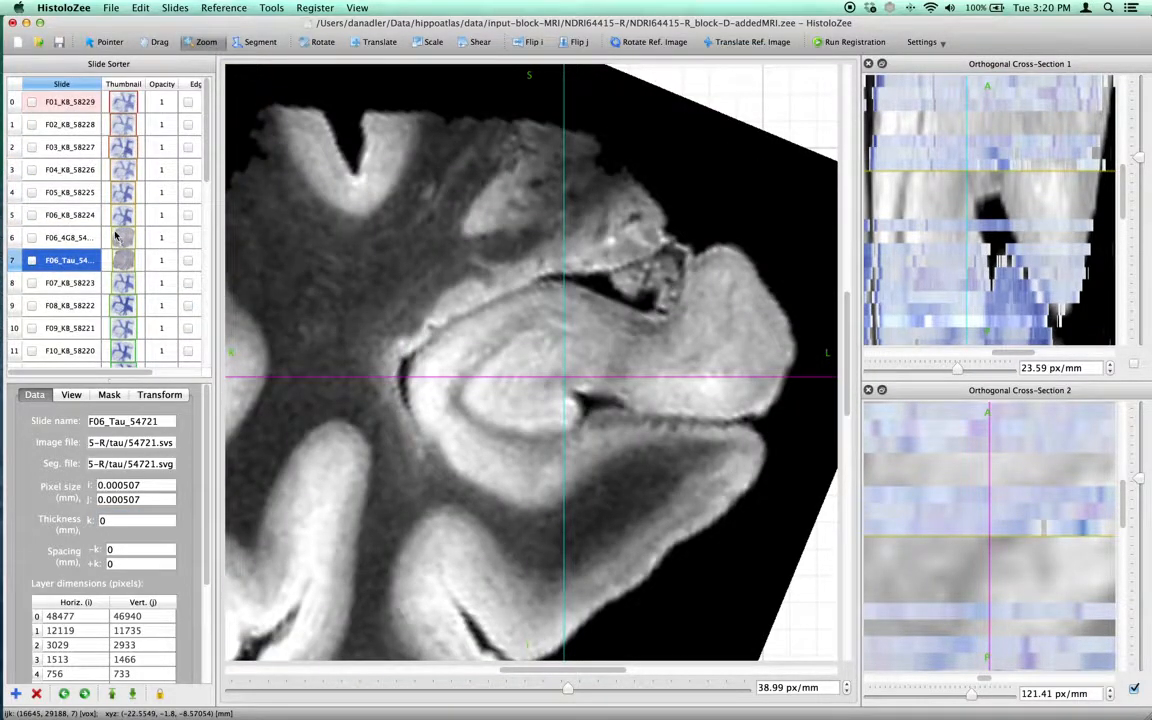
left_click(72, 176)
left_click(32, 170)
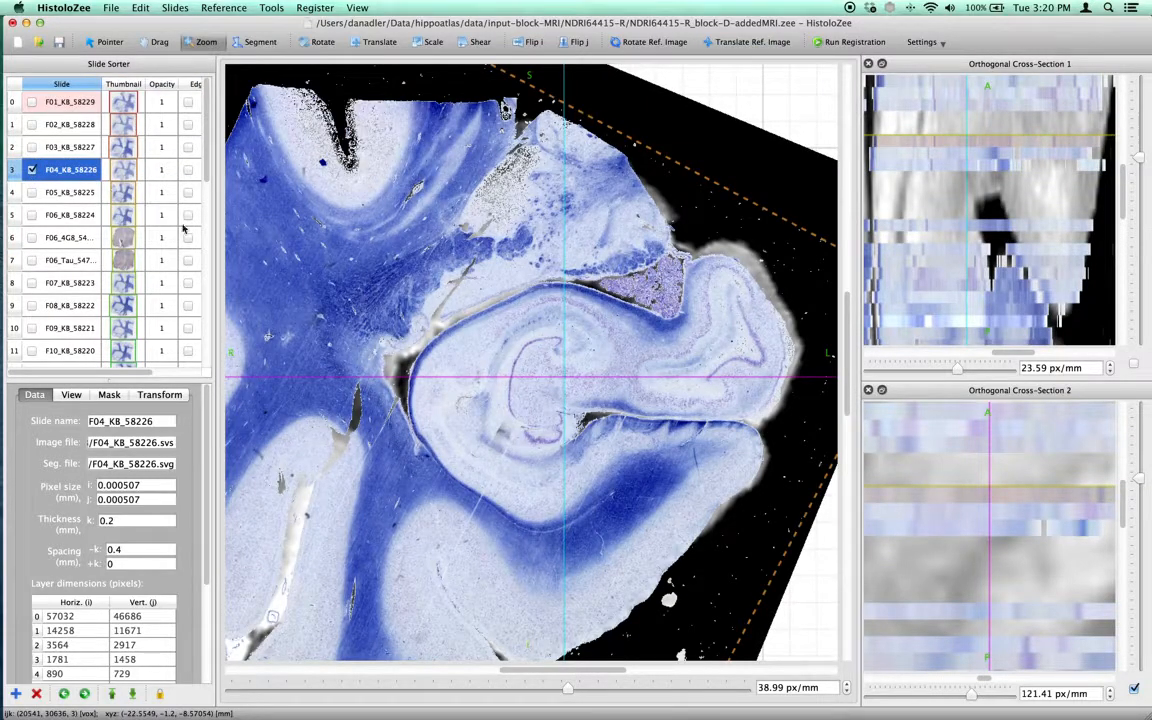
Zoom into slide F04_KB_58226 at about 834 px/mm to examine its hippocampal cell layers.
scroll(575, 349, "up", 5)
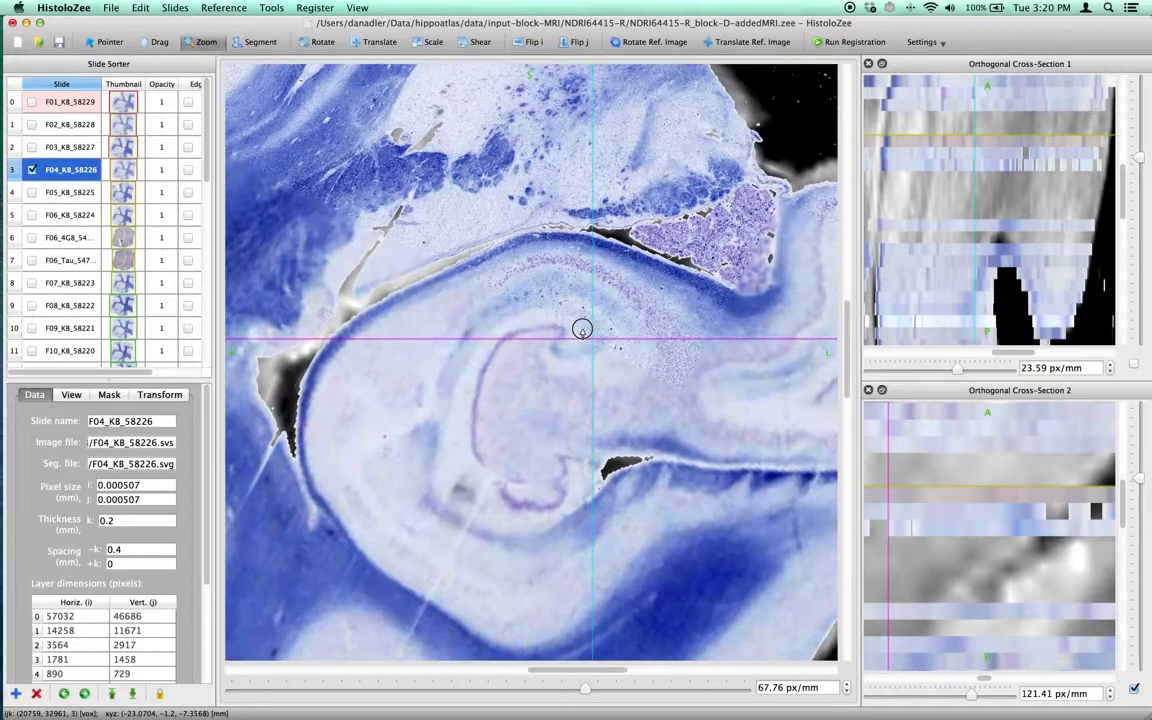
scroll(556, 347, "up", 5)
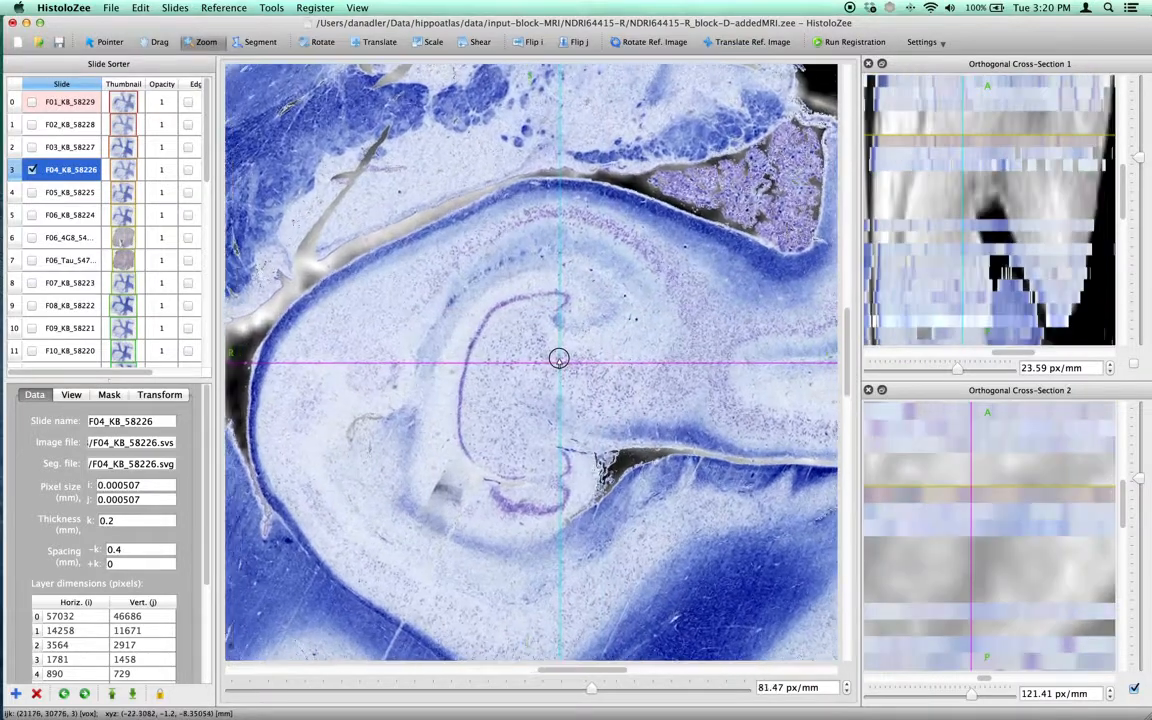
left_click_drag(559, 345, 560, 343)
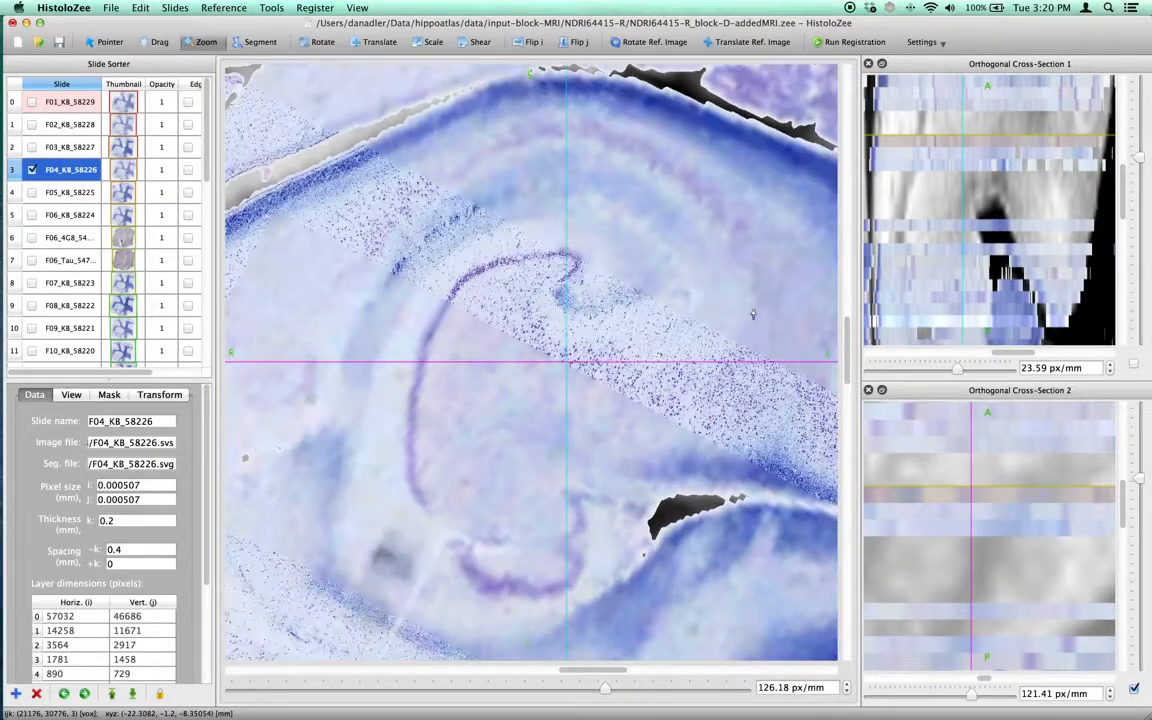
left_click_drag(861, 296, 897, 296)
left_click_drag(532, 139, 534, 130)
scroll(536, 132, "up", 5)
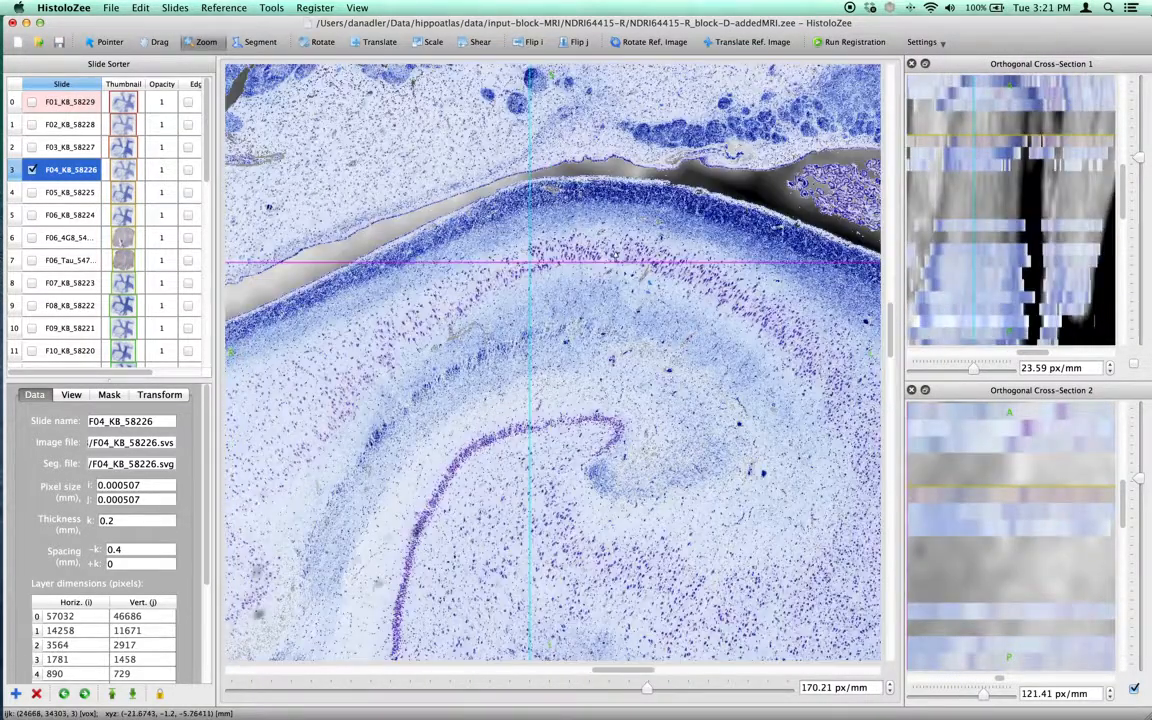
scroll(595, 242, "up", 10)
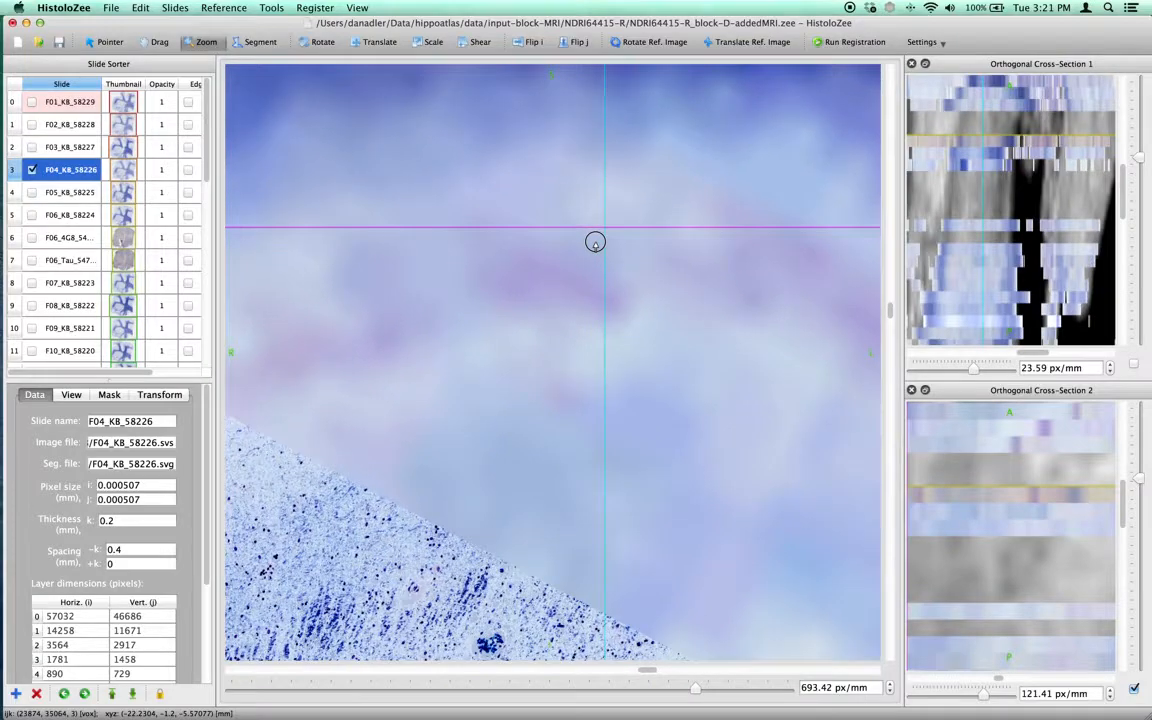
scroll(595, 242, "up", 3)
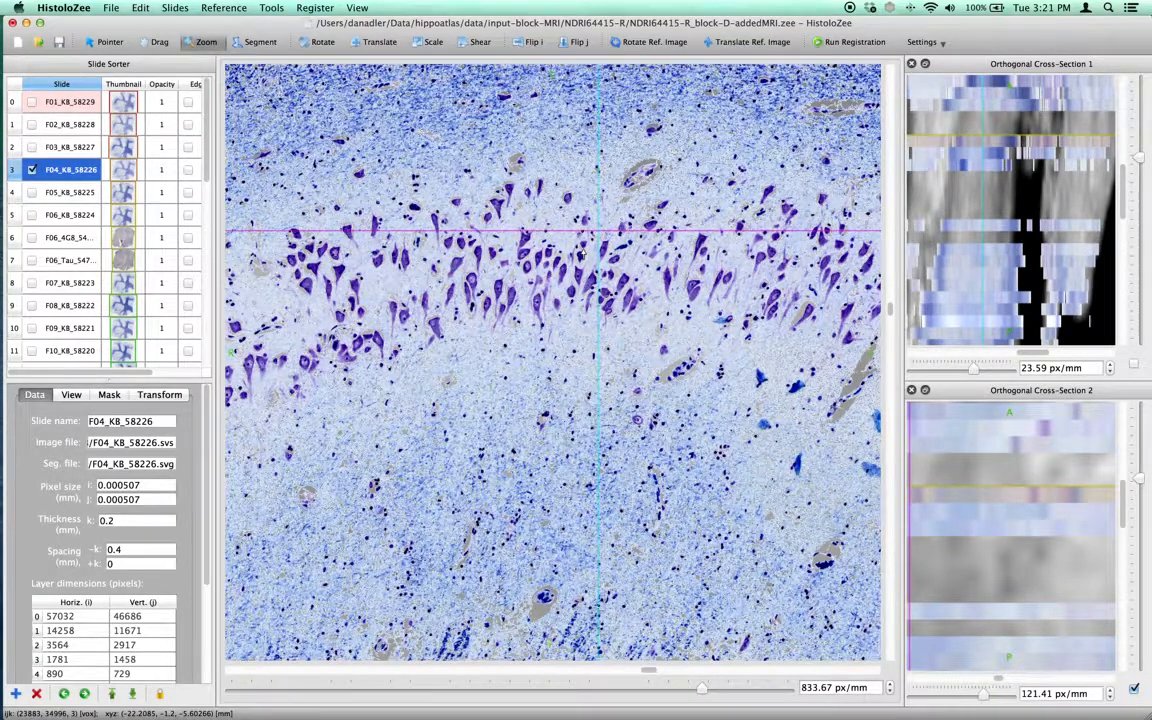
Toggle the slide's visibility repeatedly to compare it with the reference MRI beneath it.
key("space")
left_click_drag(584, 250, 588, 270)
key("space")
key("space")
key("space")
key("space")
key("space")
key("space")
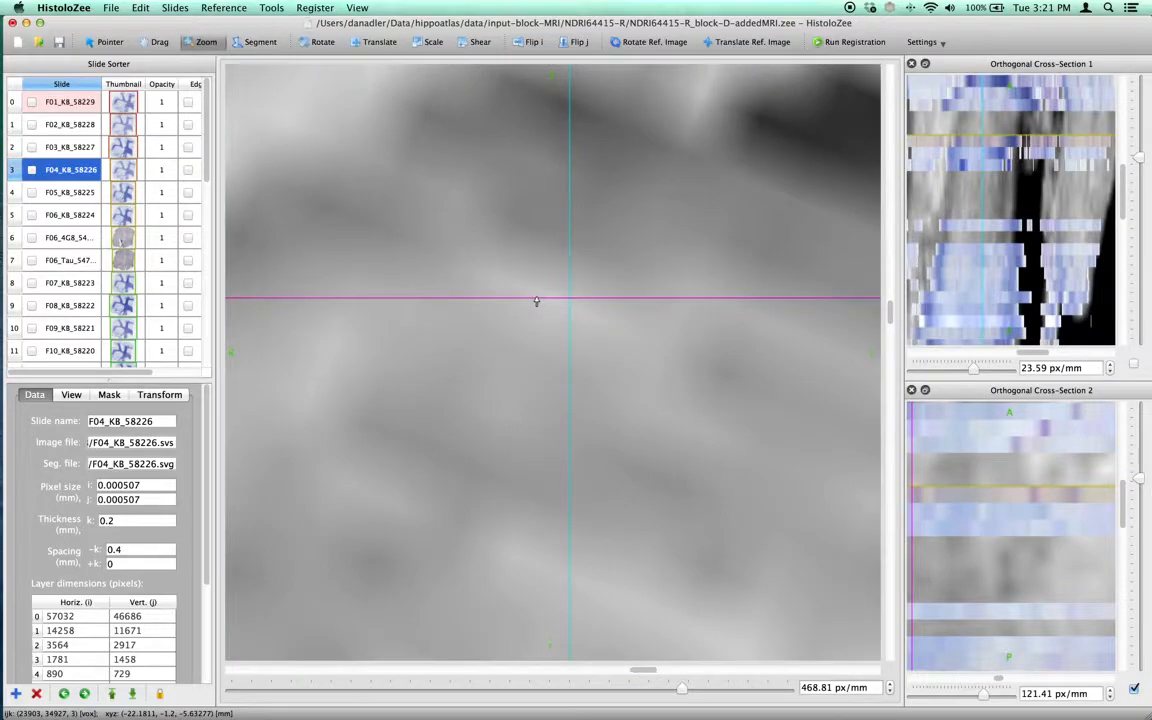
key("space")
left_click_drag(547, 300, 581, 277)
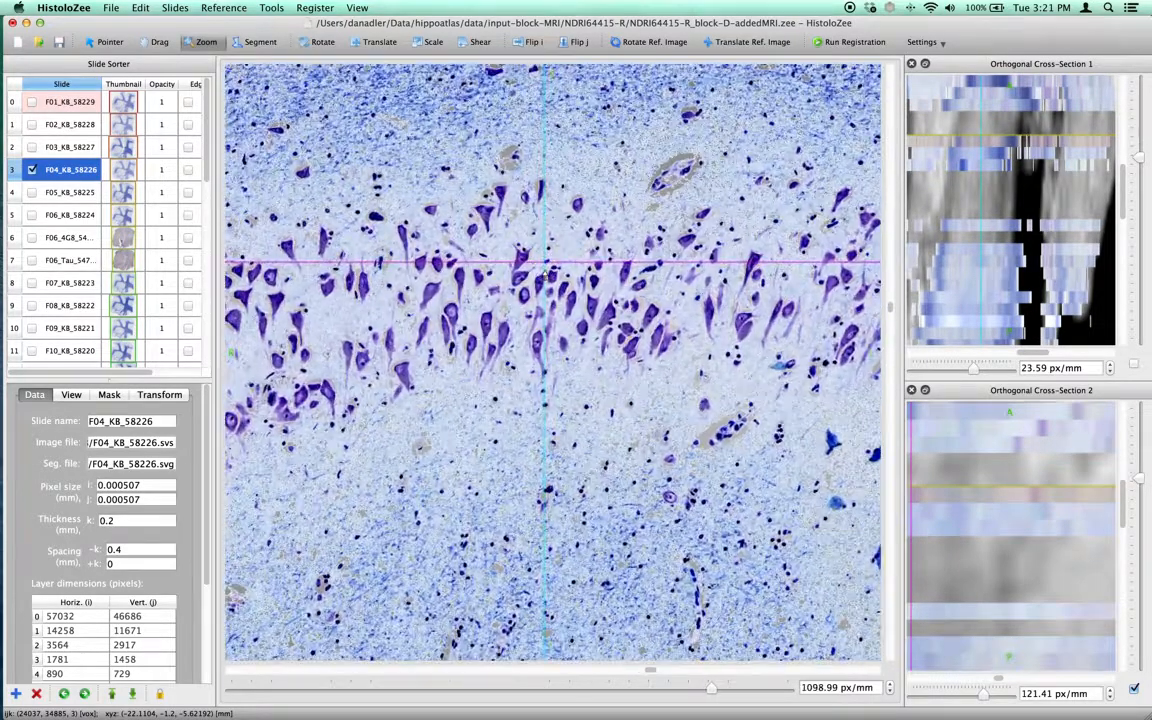
key("space")
Turn off linear interpolation for the reference MRI image.
key("super+r")
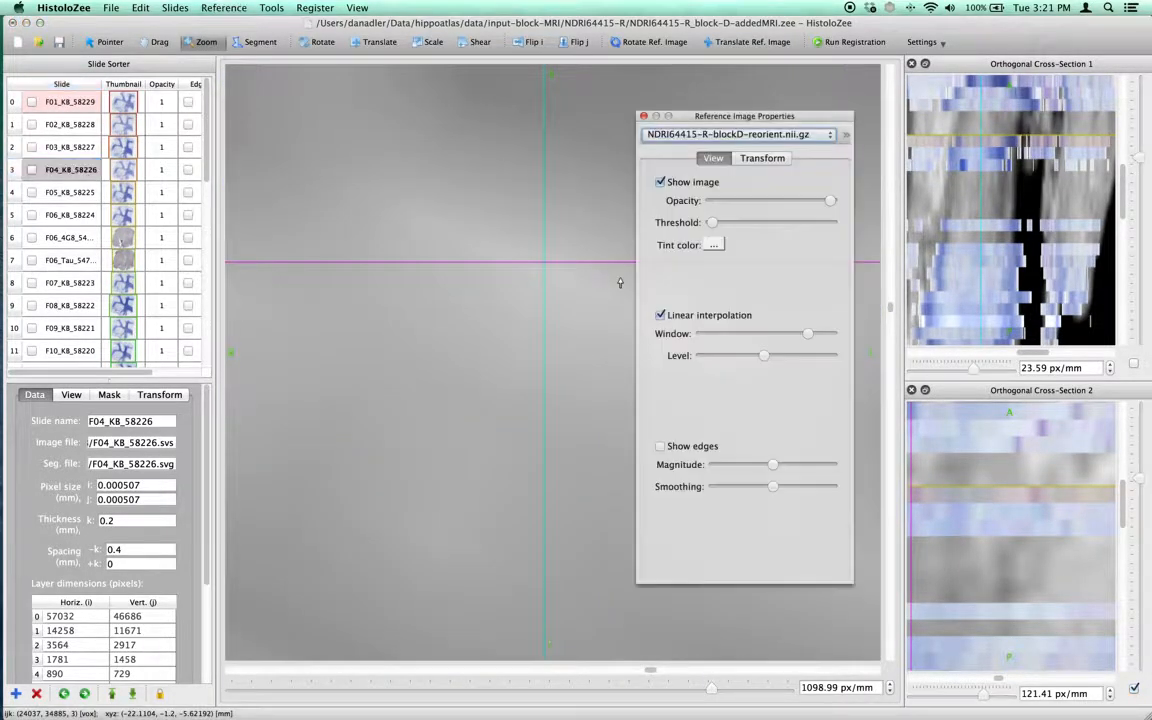
left_click(674, 314)
left_click(644, 116)
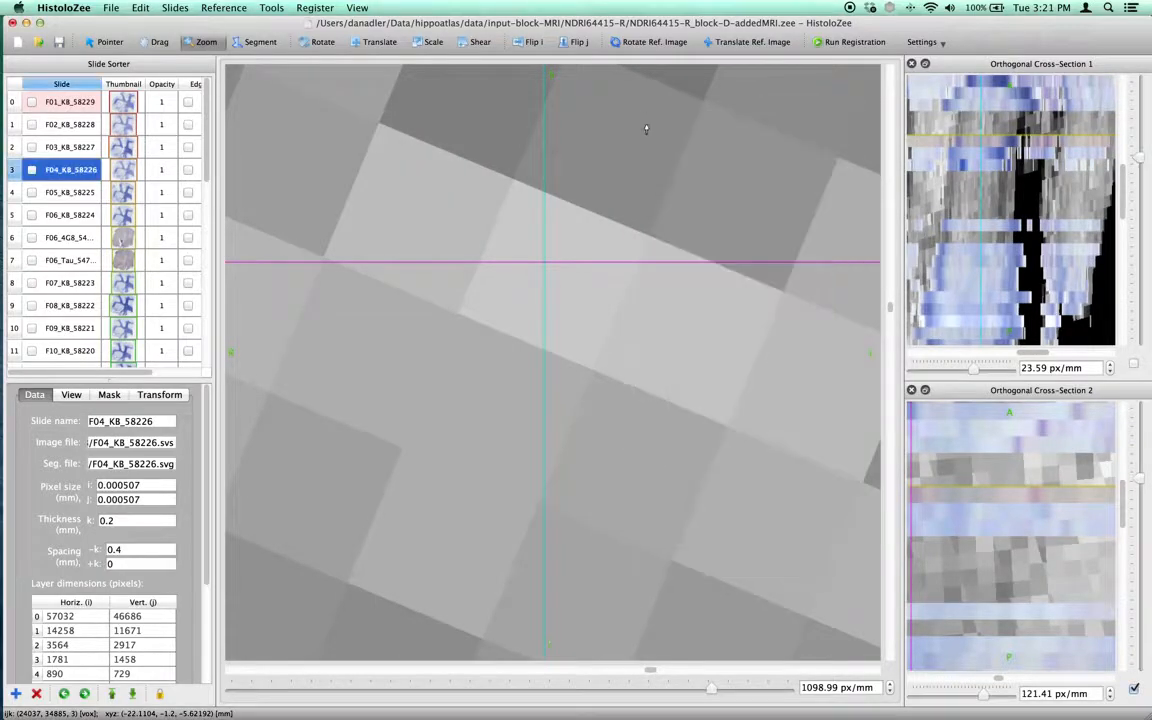
left_click_drag(591, 262, 592, 269)
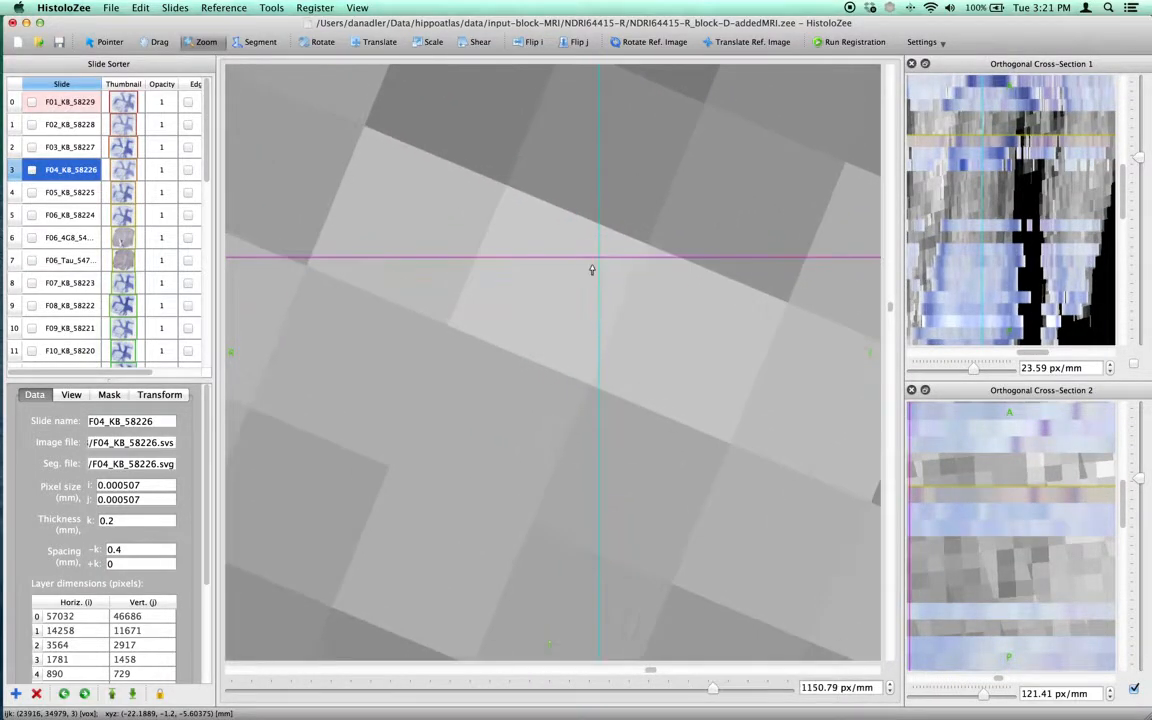
Toggle the slide on and off repeatedly against the uninterpolated MRI, then zoom out to about 32 px/mm.
key("space")
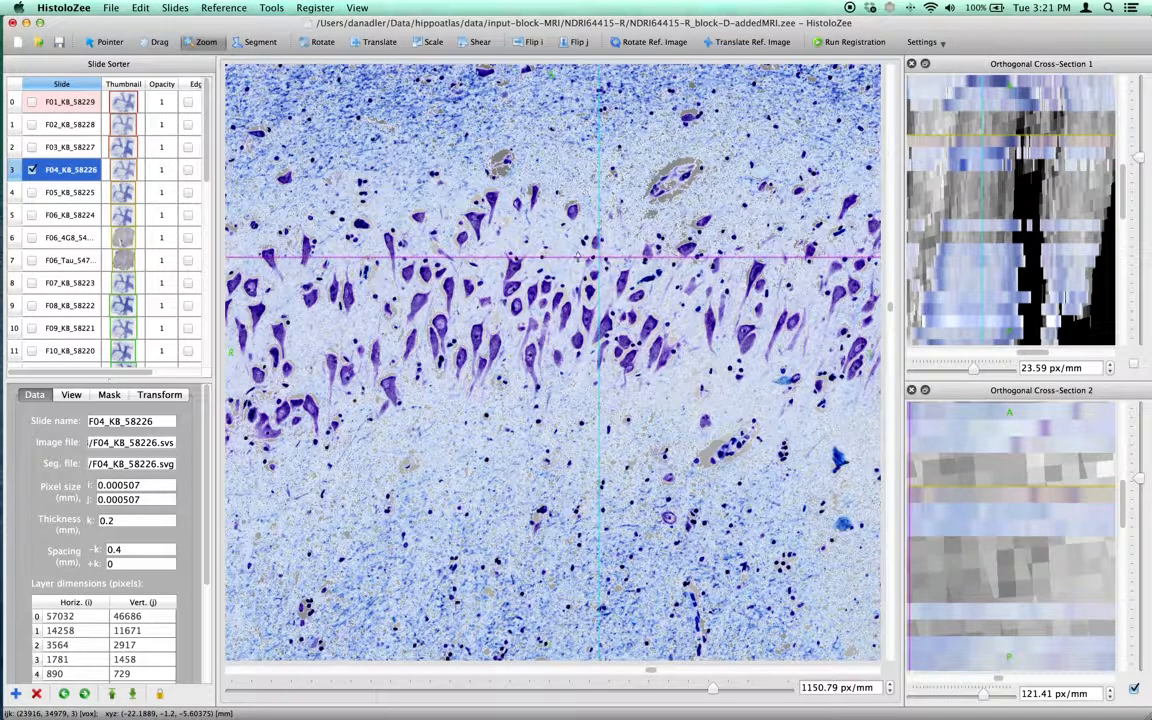
key("space")
left_click_drag(522, 257, 522, 339)
key("space")
key("space")
key("space")
key("space")
key("space")
key("space")
key("space")
left_click_drag(487, 487, 490, 506)
scroll(514, 482, "down", 3)
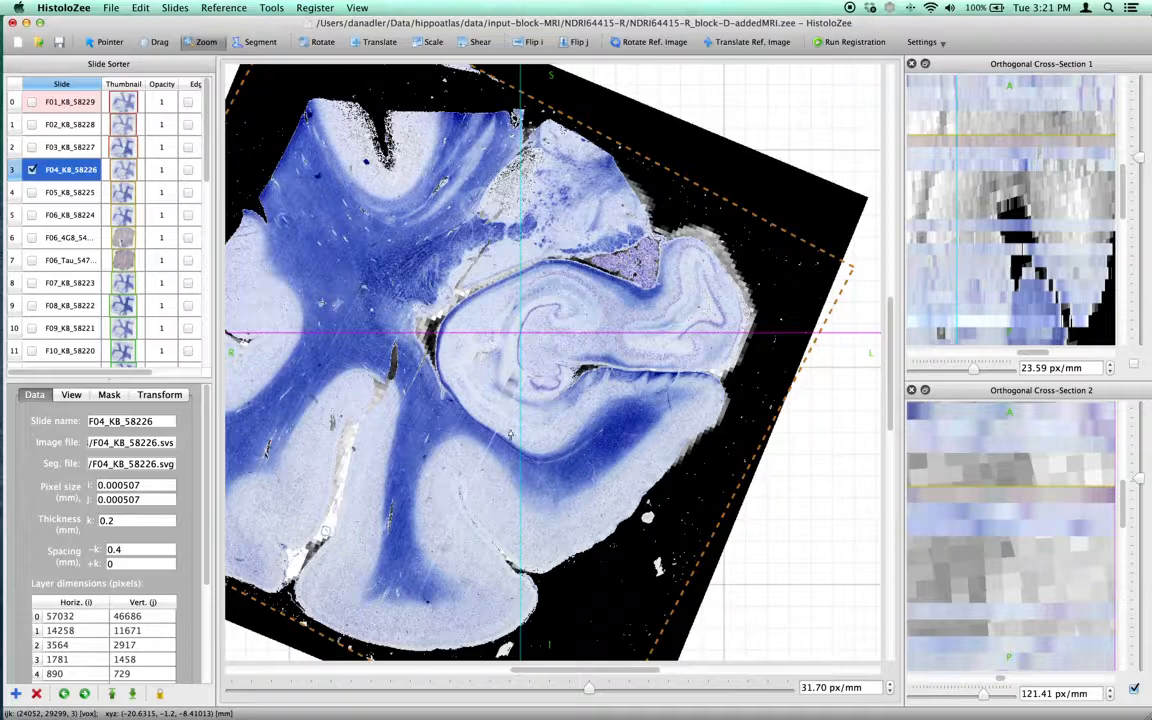
Zoom in to about 56 px/mm and adjust the slide's position and rotation with the Translate and Rotate tools.
left_click(560, 334)
left_click(378, 42)
mouse_move(500, 222)
left_mouse_down()
mouse_move(522, 244)
mouse_move(553, 237)
mouse_move(517, 216)
mouse_move(517, 243)
mouse_move(535, 226)
mouse_move(482, 210)
left_mouse_up()
left_click(322, 42)
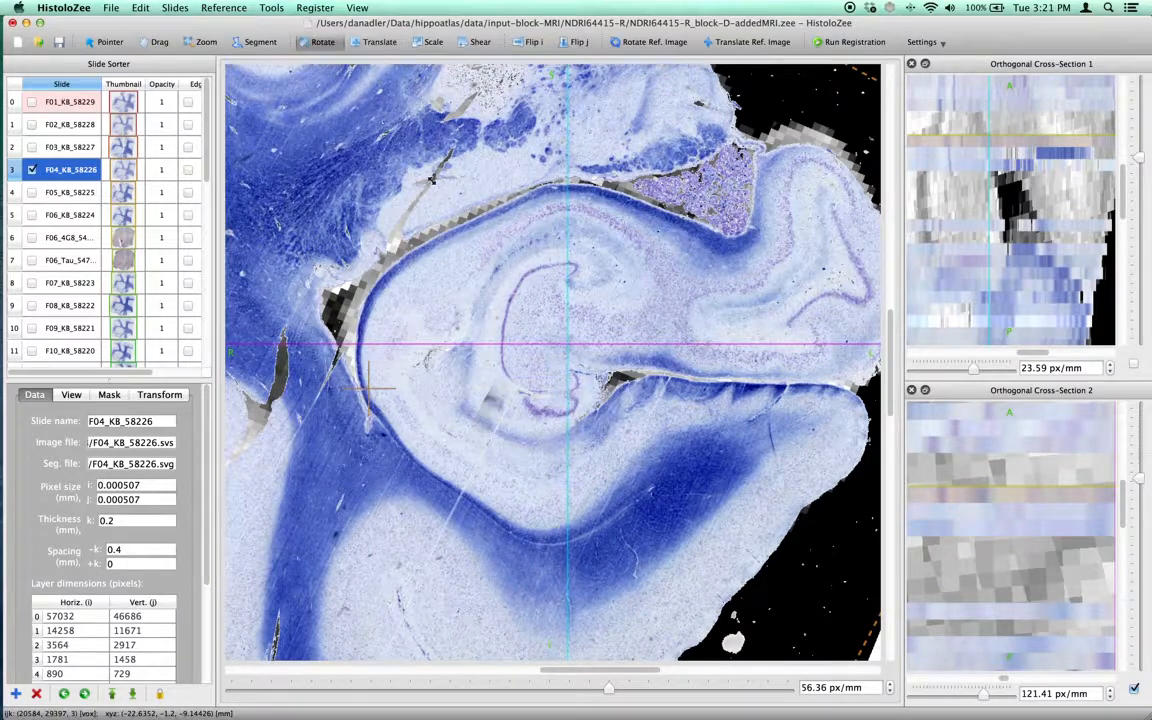
left_click_drag(672, 340, 675, 267)
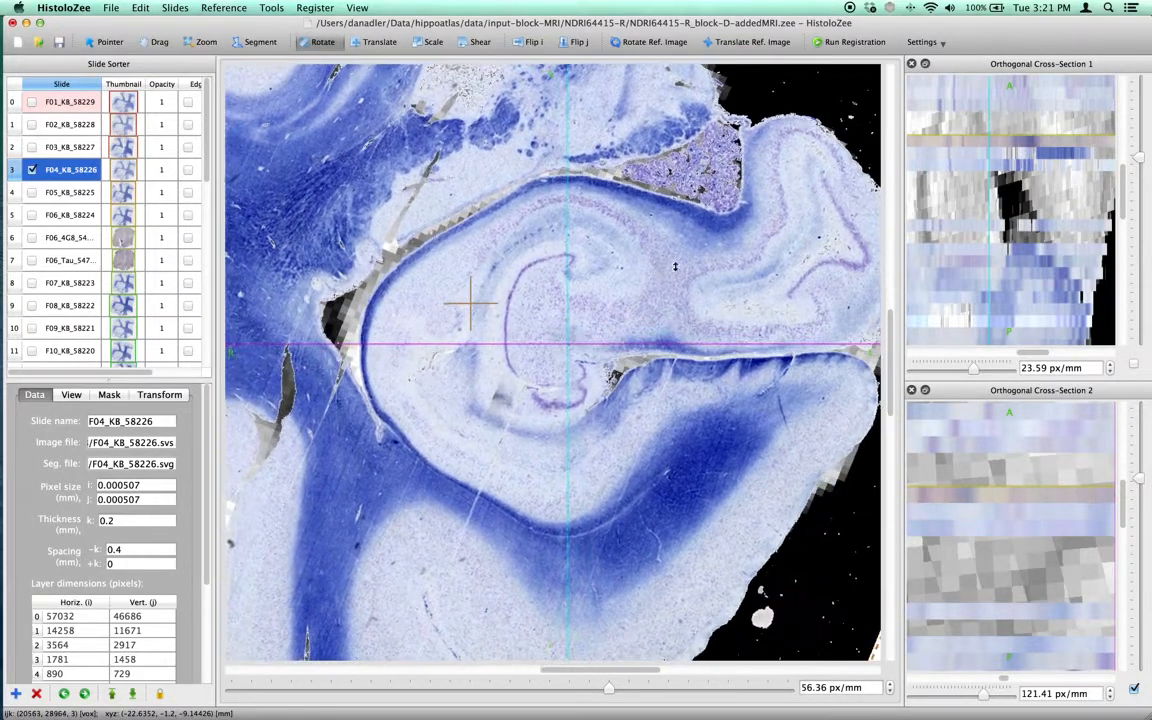
Choose Histology Slide -to- Reference Image as the registration mode.
left_click(942, 43)
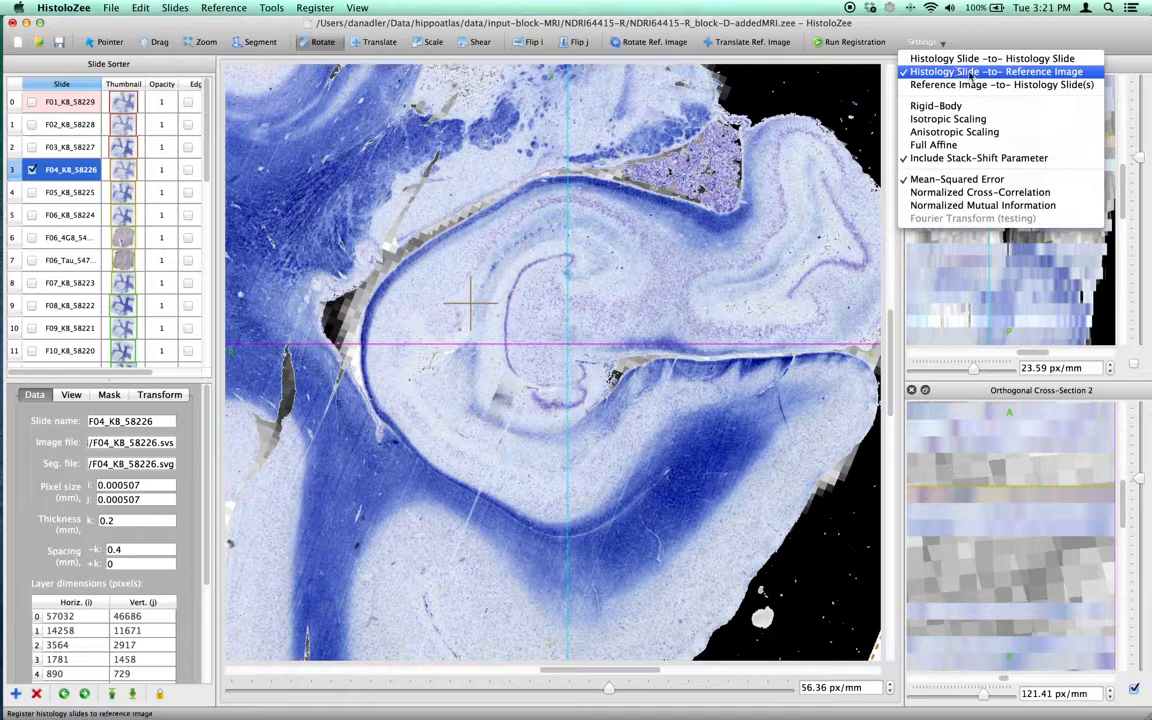
left_click(1041, 72)
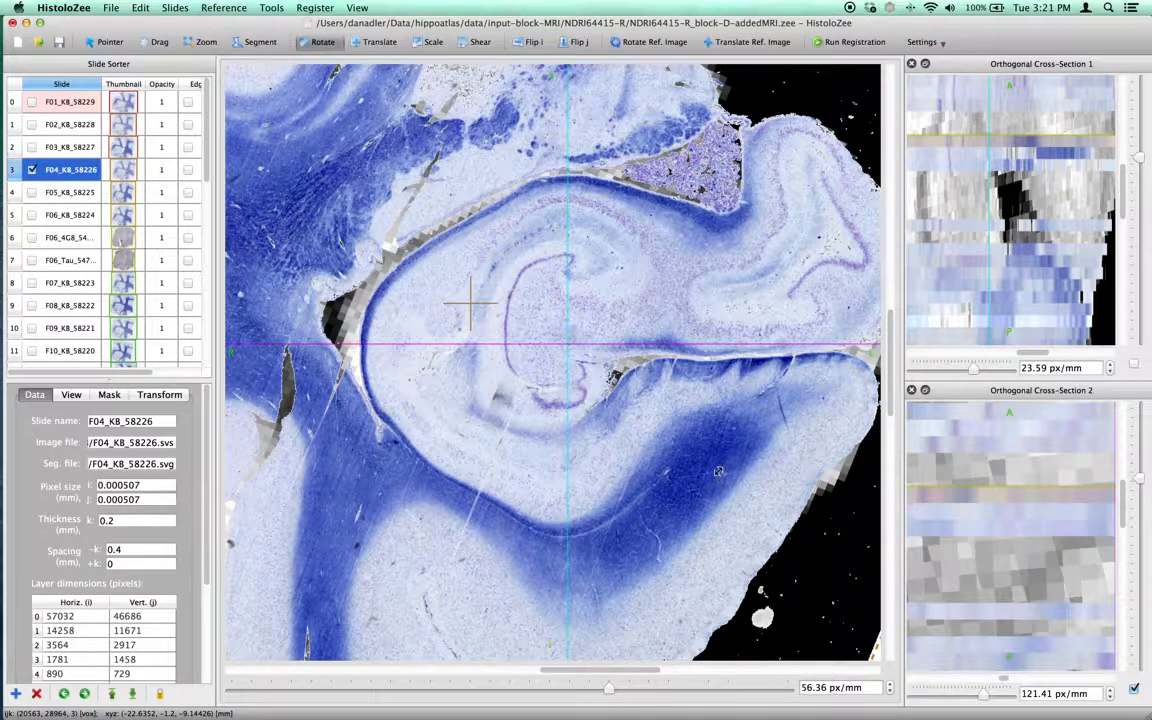
Turn linear interpolation back on for the reference MRI image.
key("super+r")
left_click(707, 316)
left_click(645, 116)
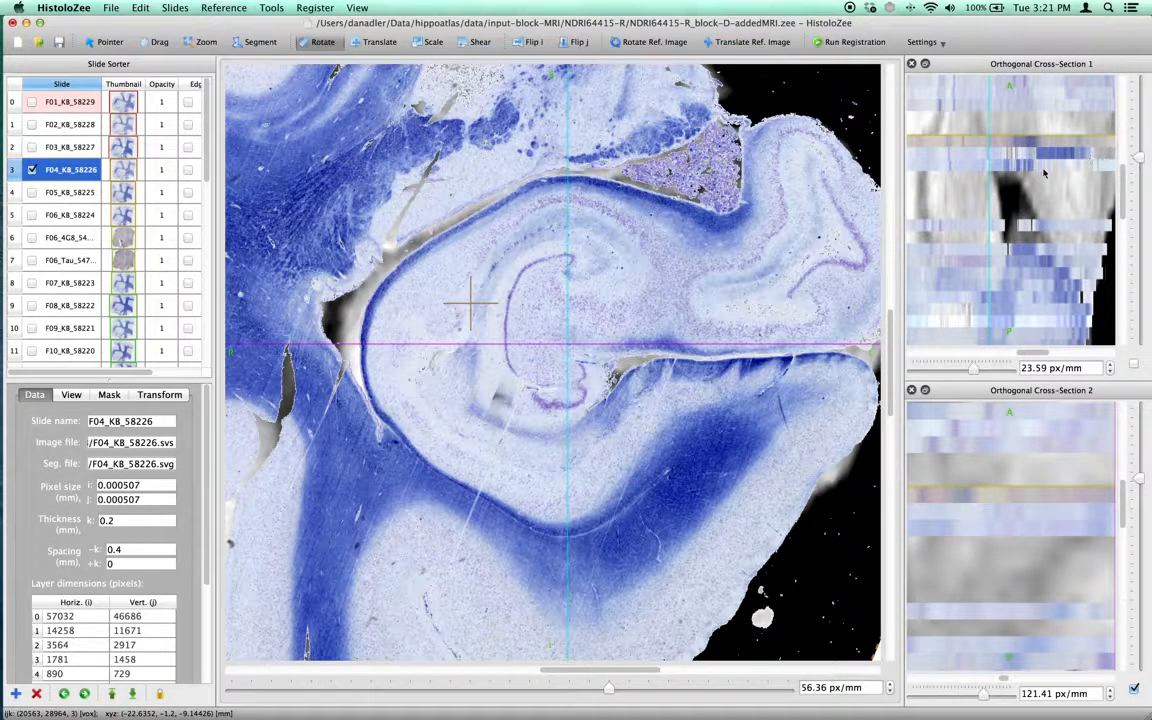
Set slide F04_KB_58226's display color to red.
left_click_drag(1121, 178, 1138, 148)
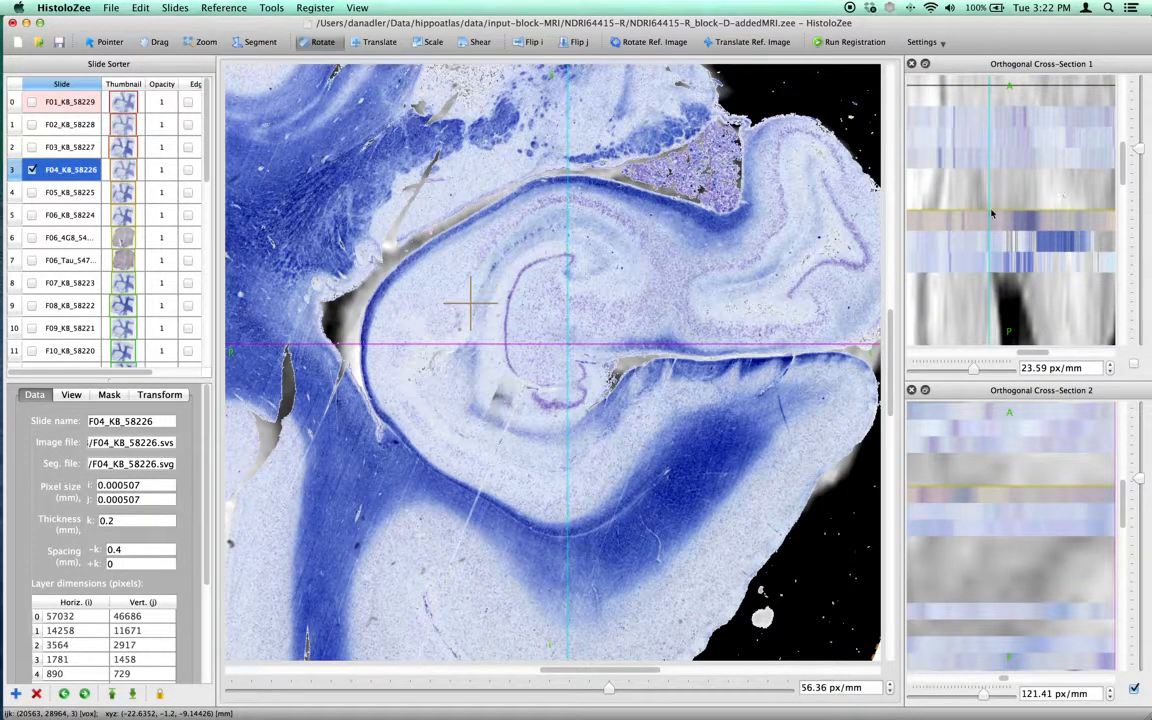
double_click(131, 169)
left_click(418, 144)
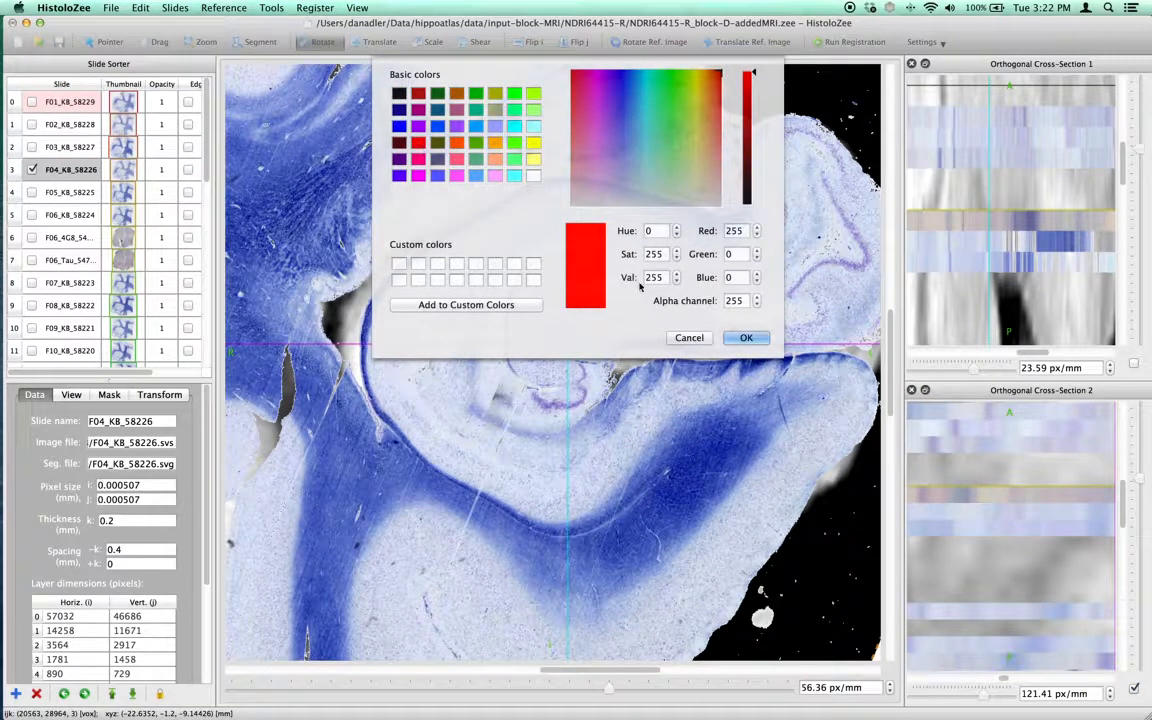
left_click(746, 337)
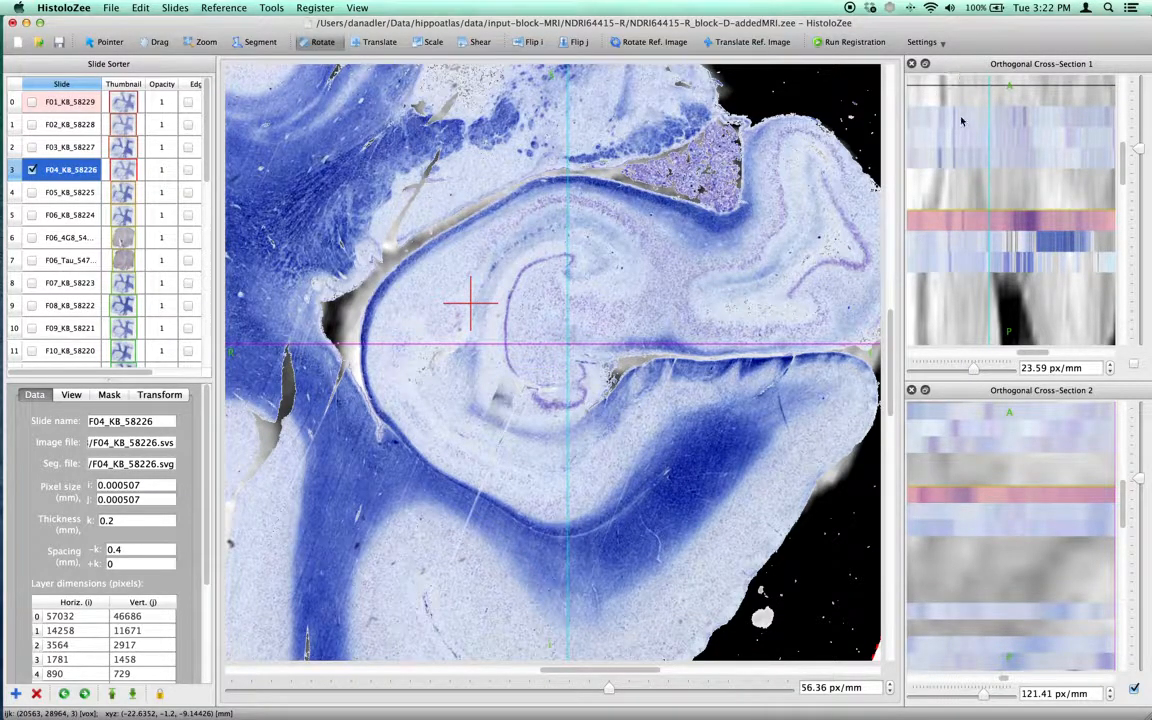
Show the Similarity Metric panel and set its metric to Norm. Mutual Information.
right_click(1031, 65)
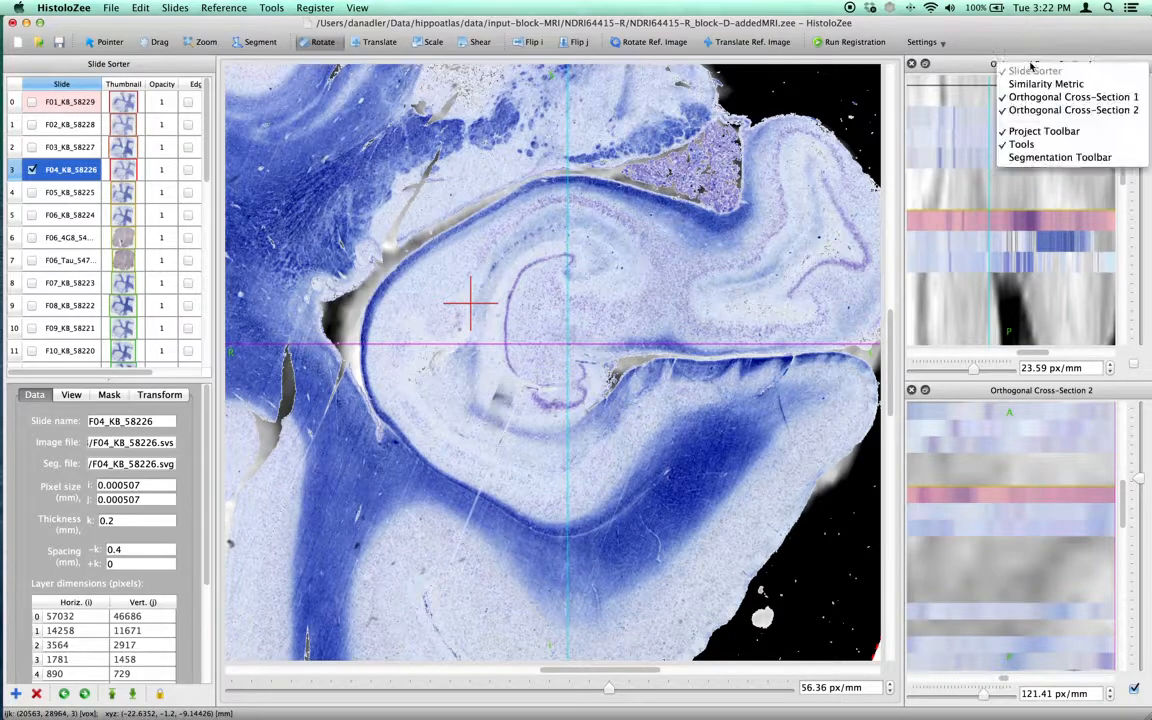
left_click(1044, 84)
left_click(977, 251)
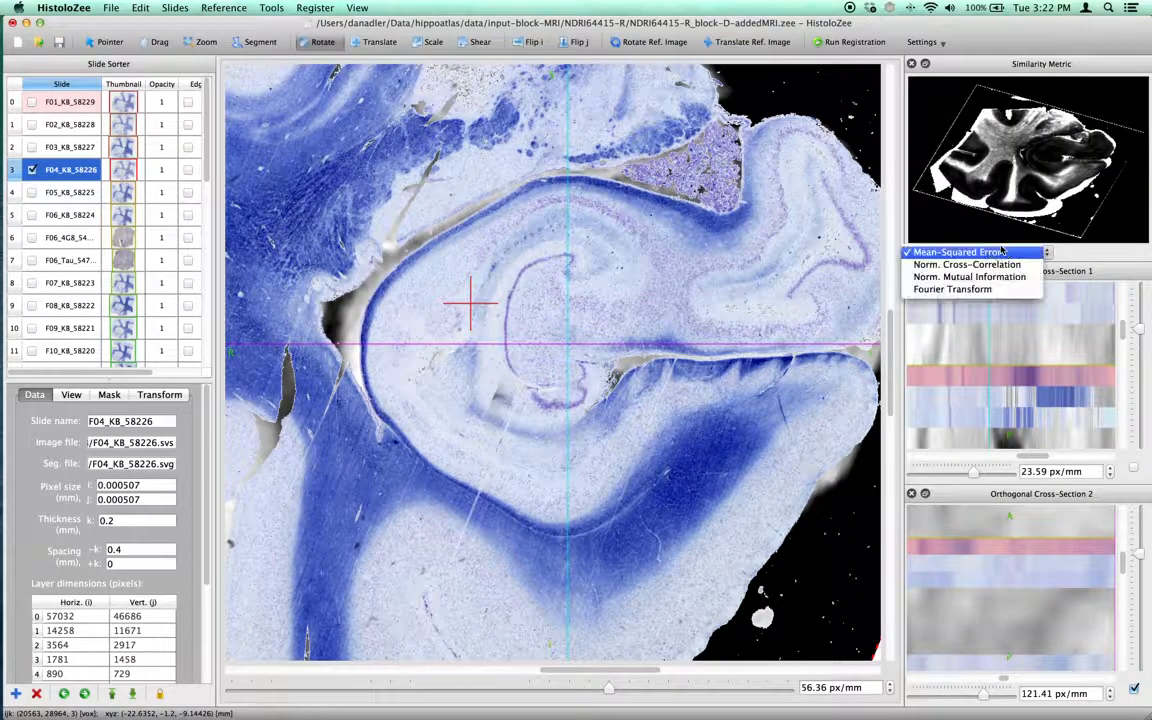
left_click(975, 280)
Run the registration of the slide to the reference image.
left_click(315, 7)
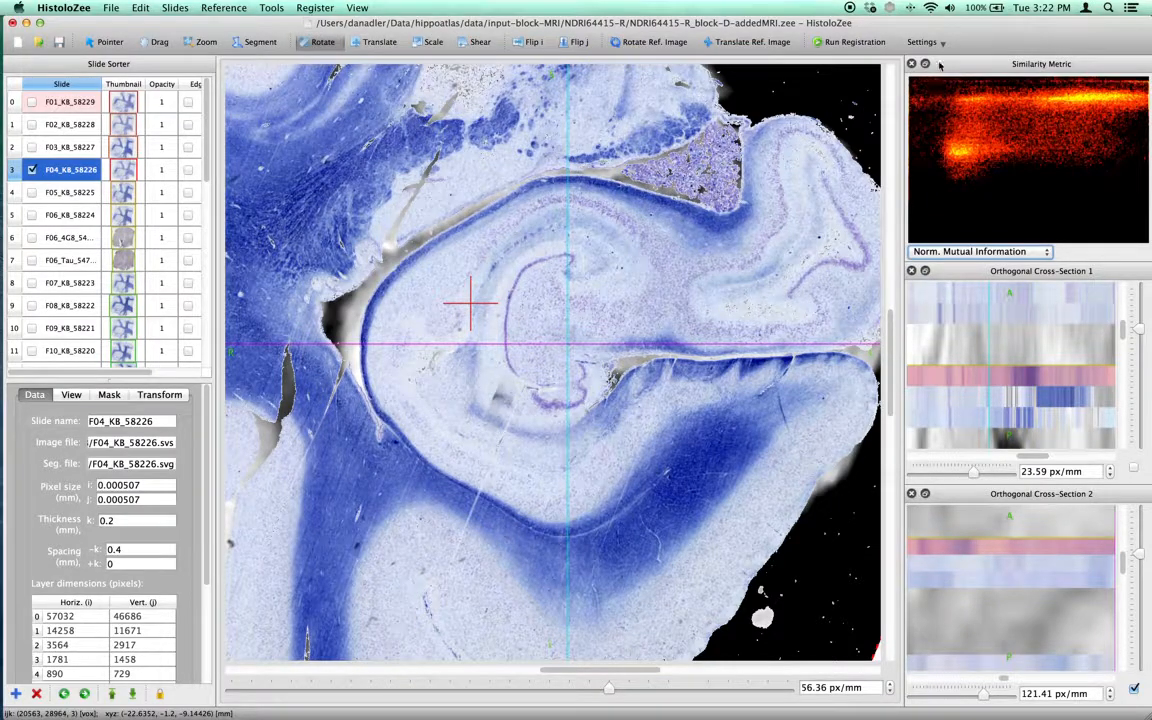
left_click(855, 42)
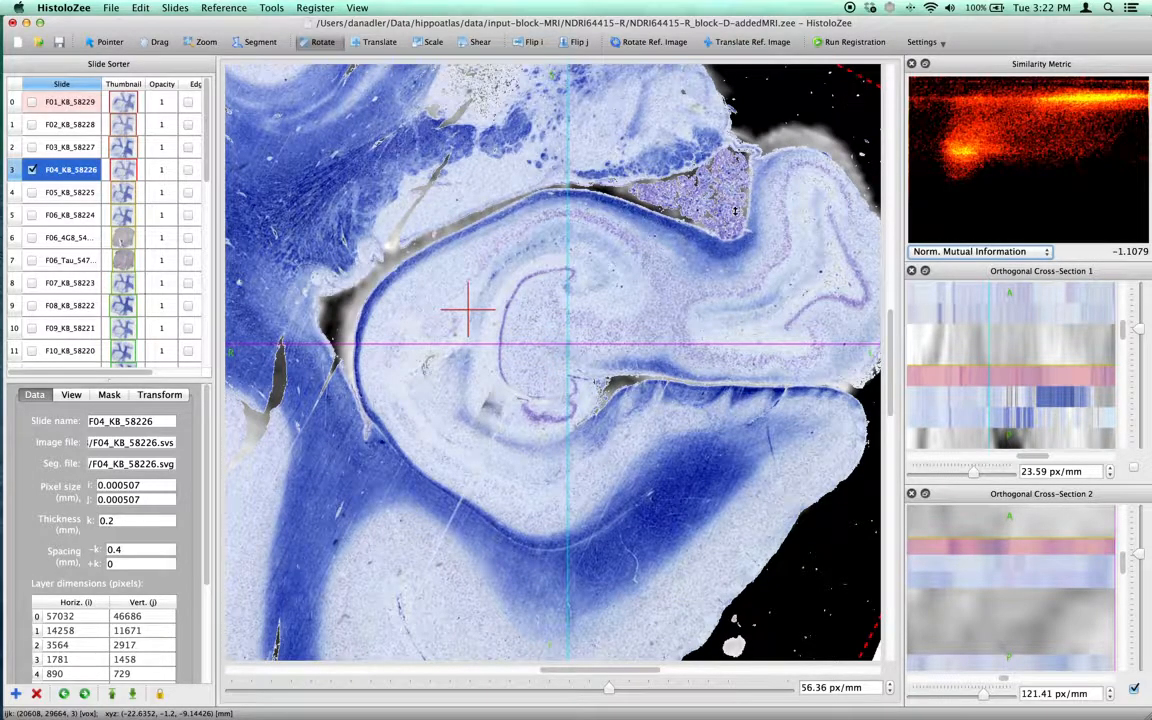
Zoom out and set registration to Reference Image -to- Histology Slide(s) with Isotropic Scaling.
key("z")
left_click_drag(681, 248, 679, 270)
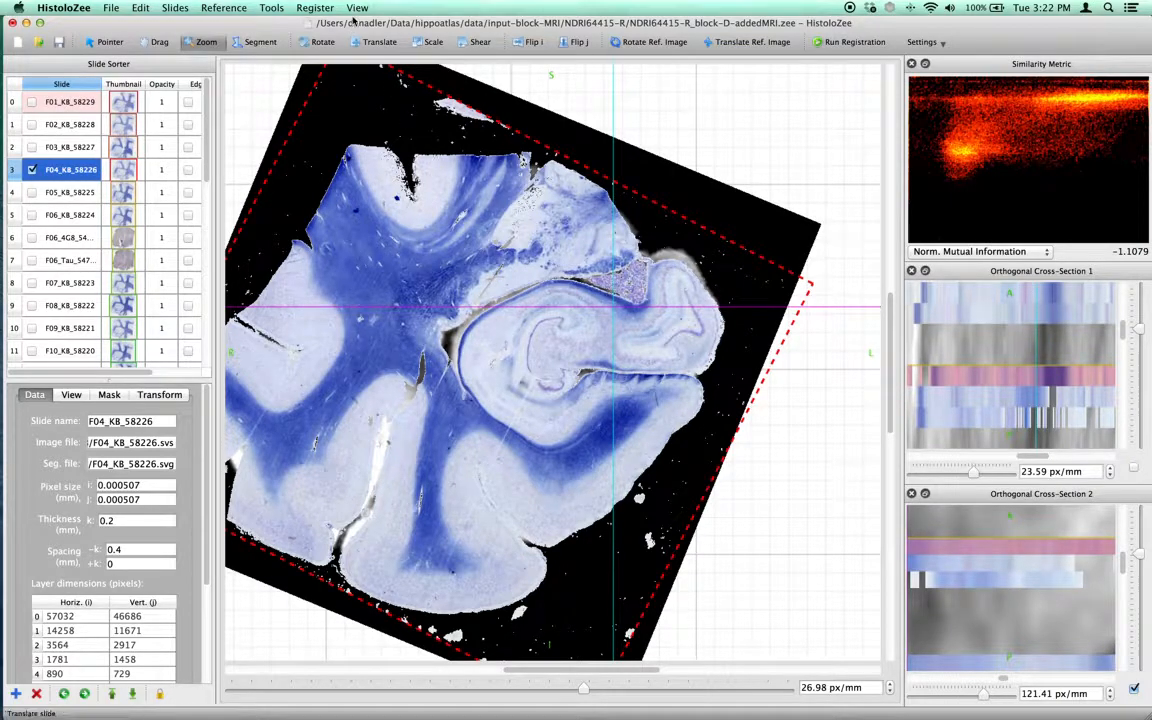
left_click(934, 44)
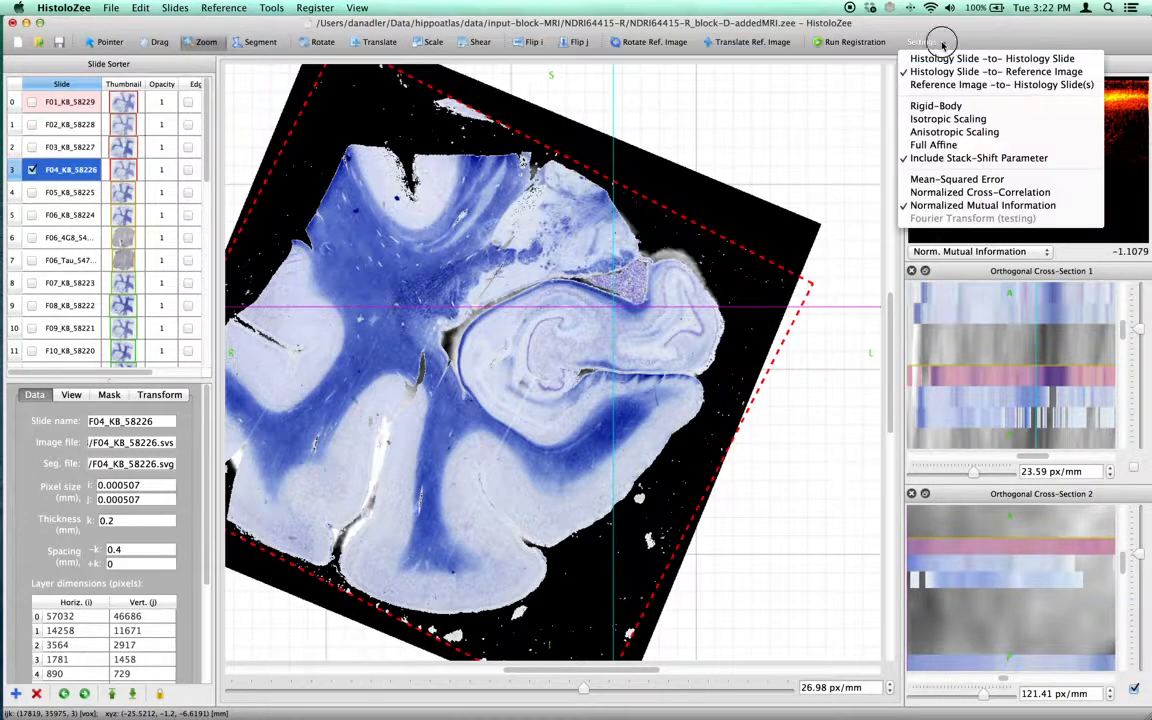
left_click(956, 86)
left_click(936, 43)
left_click(962, 120)
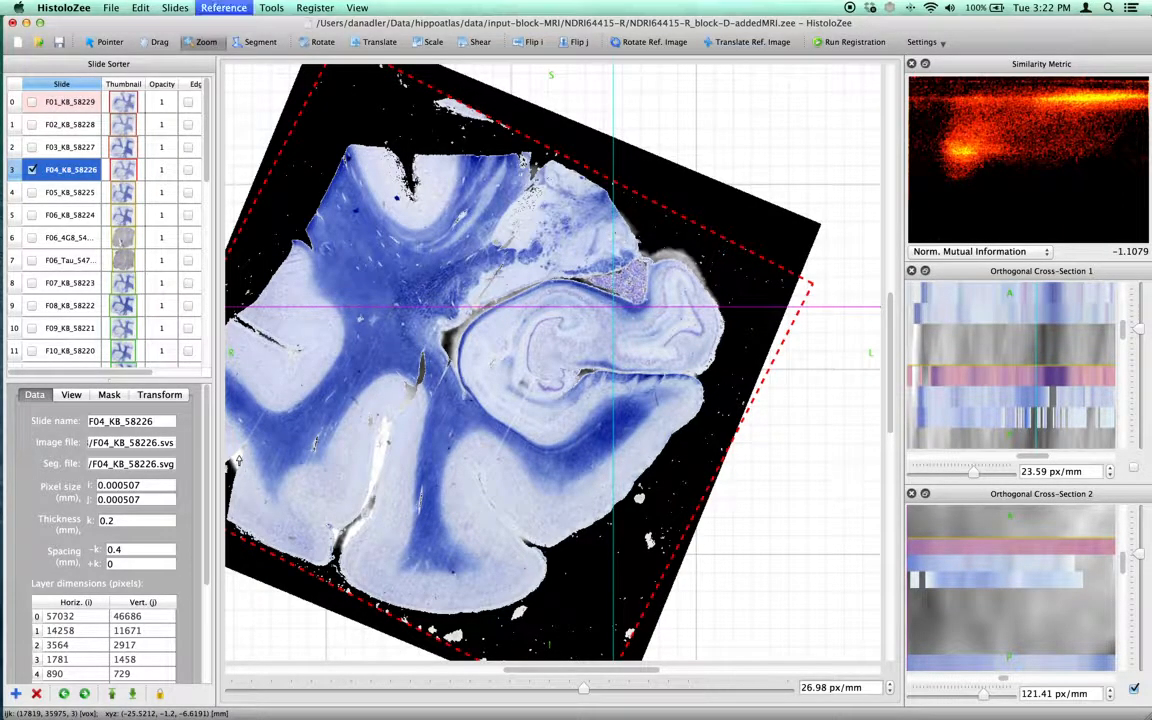
Open the reference image's transform properties.
key("super+r")
left_click(762, 158)
left_click_drag(783, 121, 855, 230)
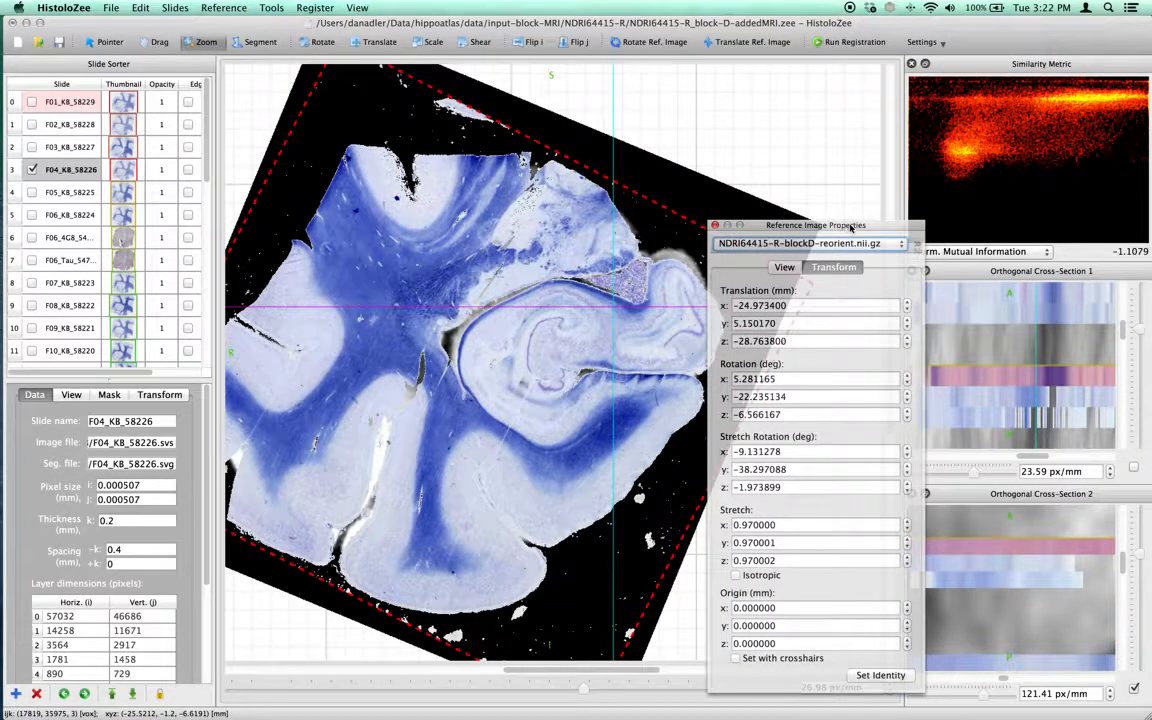
Show all slides of the stack in the main view.
left_click(186, 103)
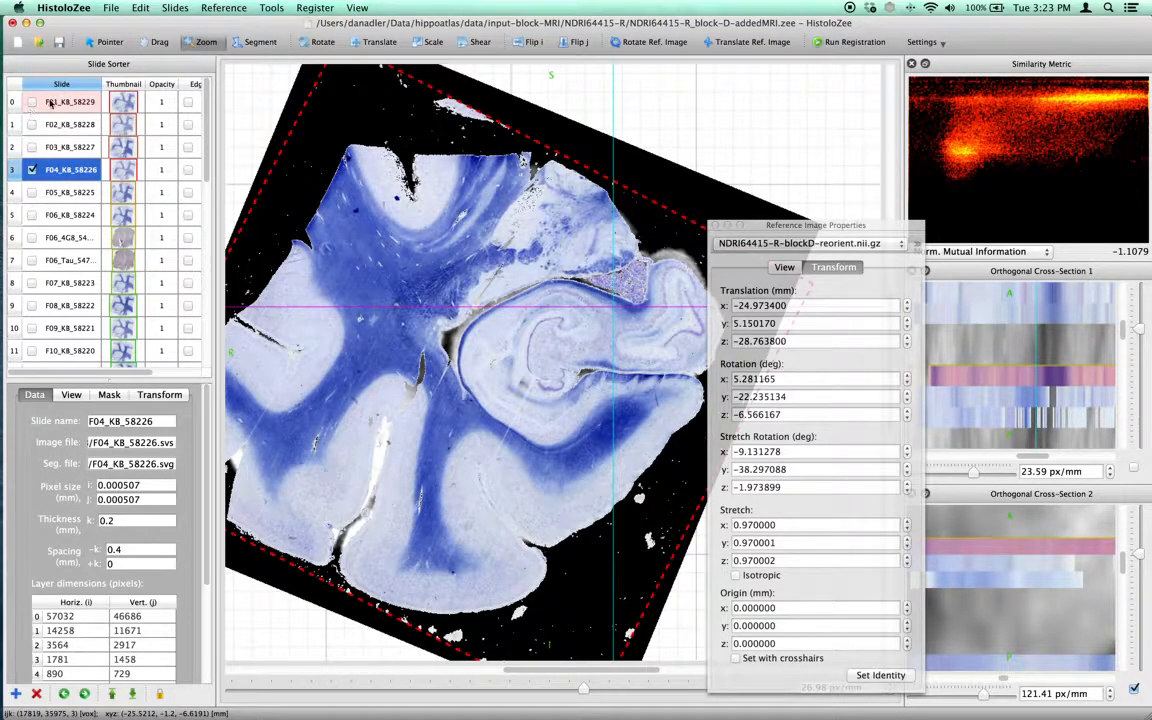
left_click_drag(365, 331, 366, 343)
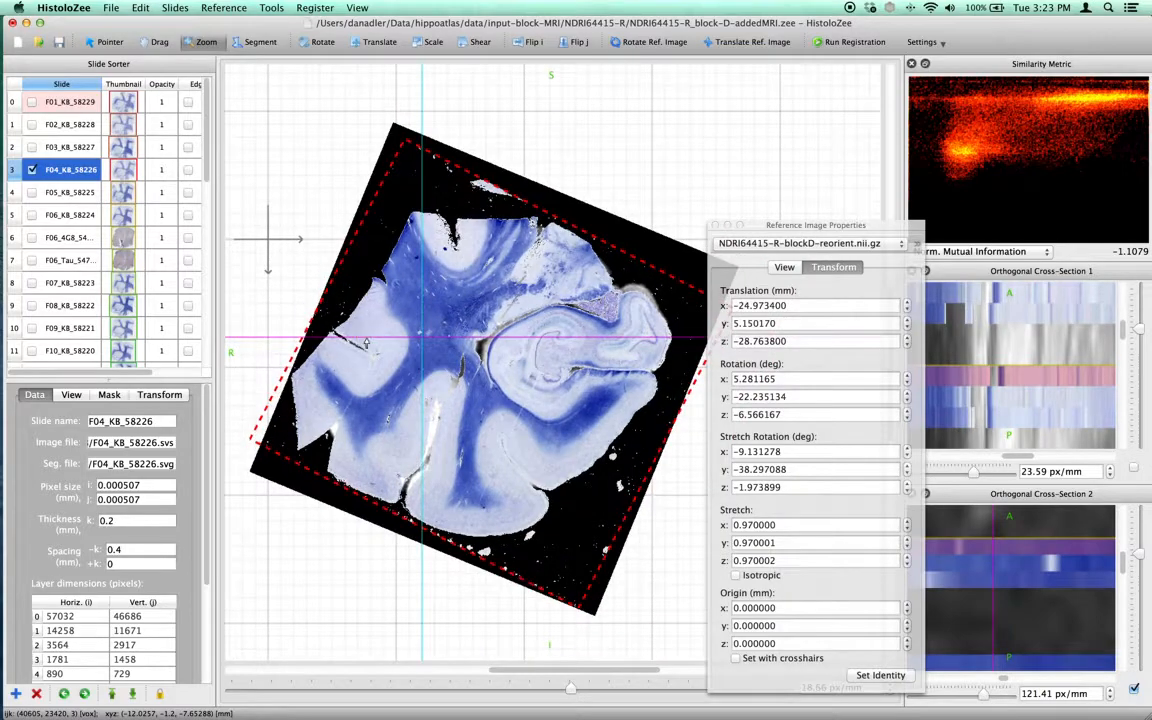
left_click(357, 7)
left_click(380, 37)
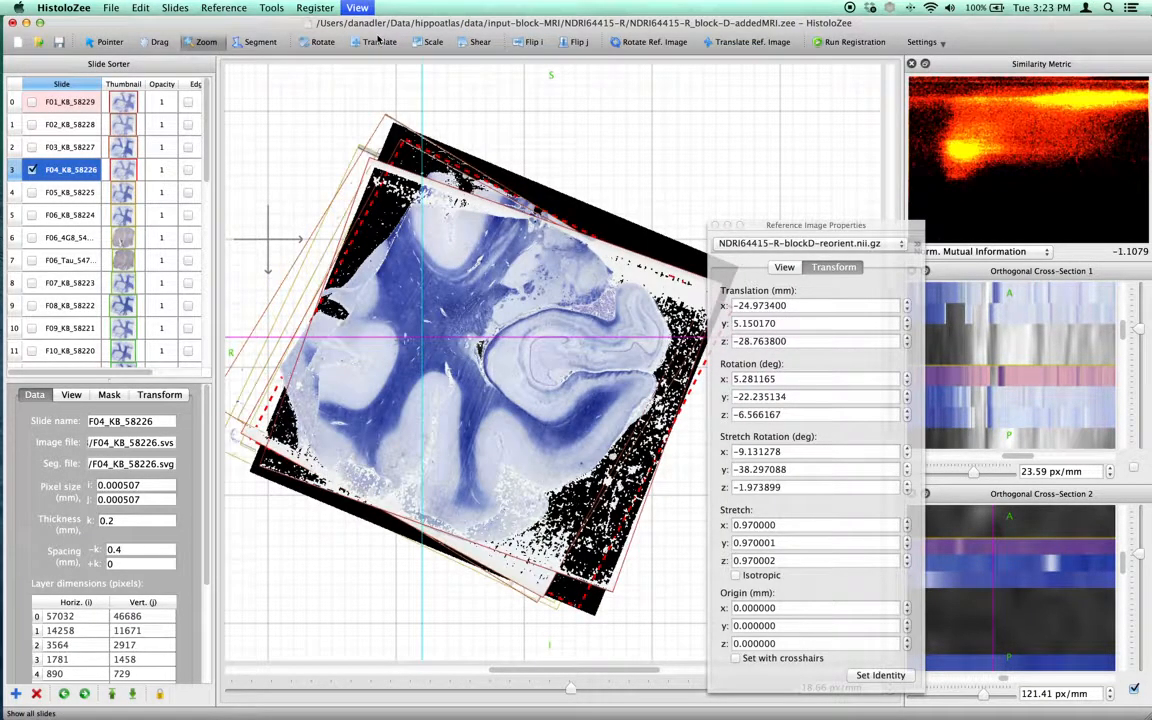
Run the reference-image-to-histology registration again with all slides shown.
left_click_drag(840, 230, 745, 184)
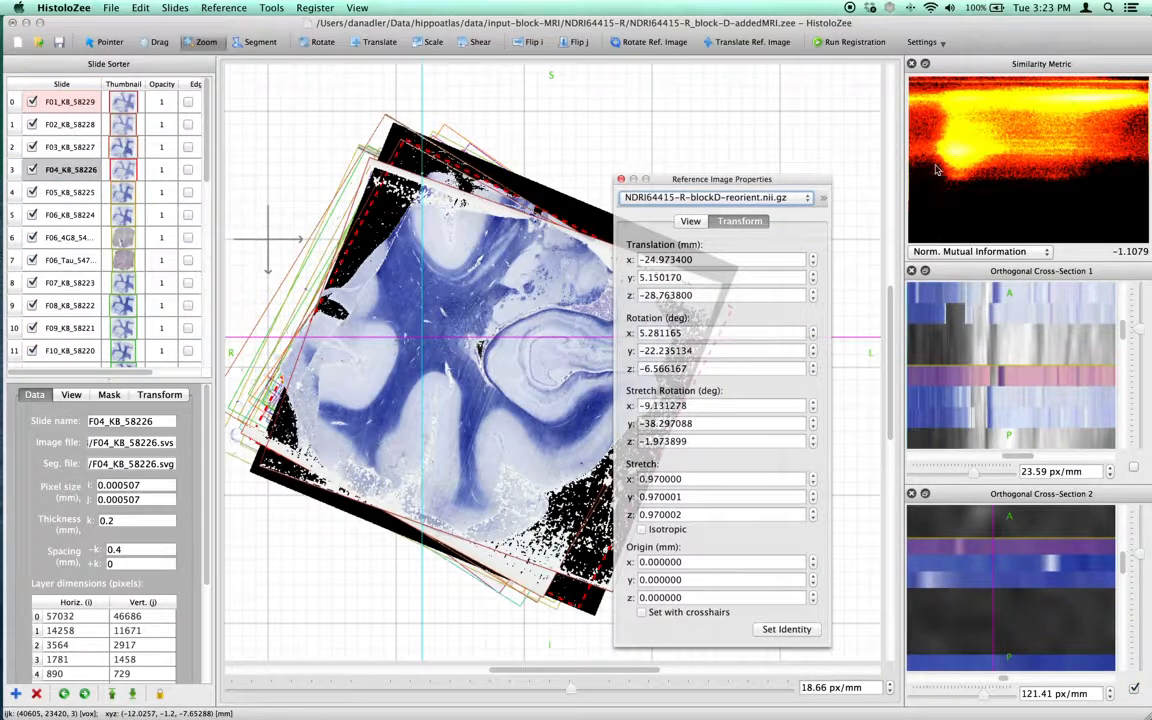
left_click_drag(810, 186, 844, 186)
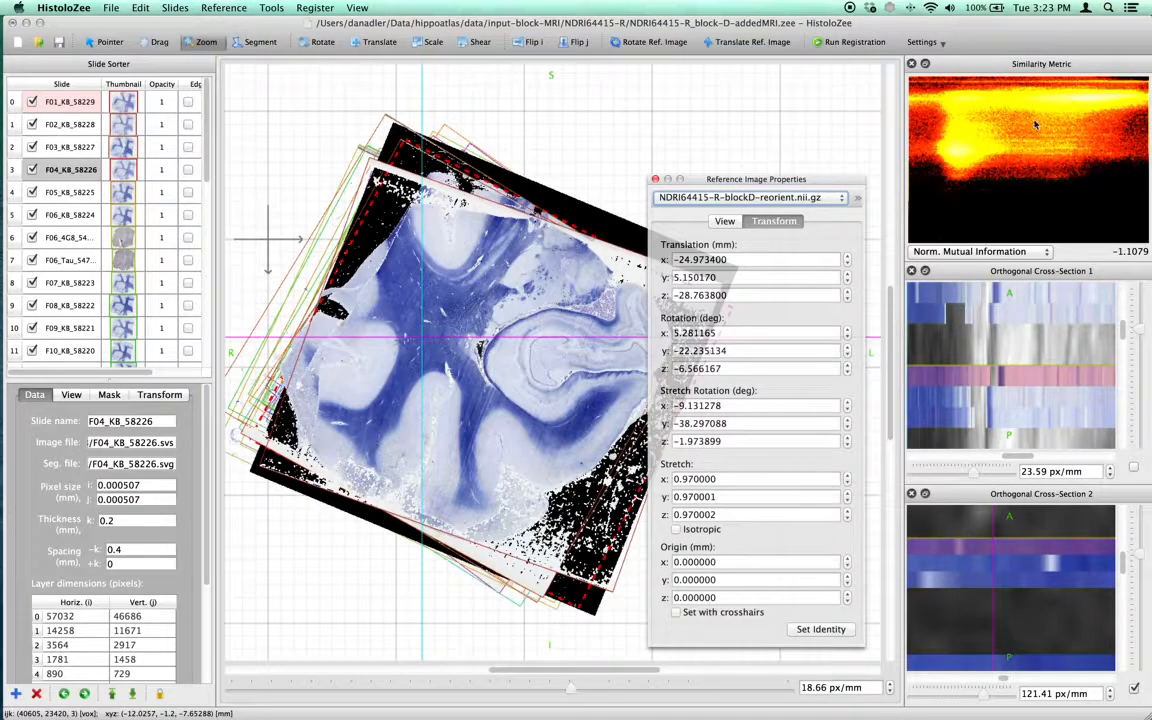
left_click_drag(1141, 329, 1141, 342)
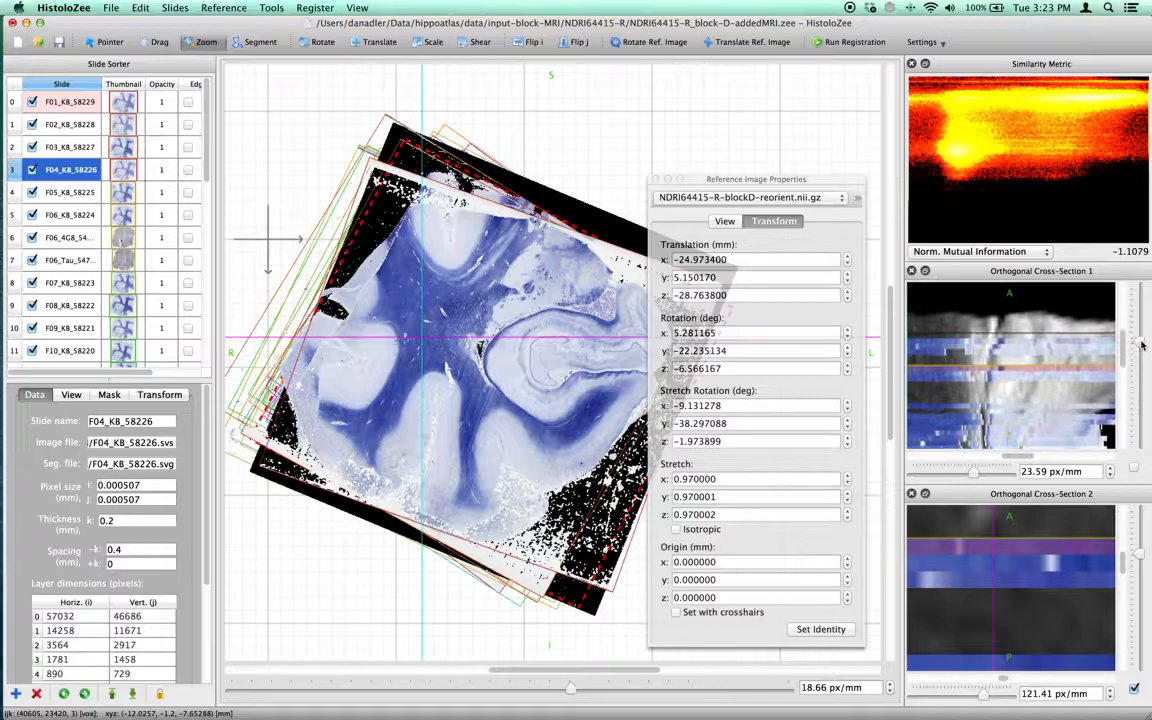
left_click(1133, 466)
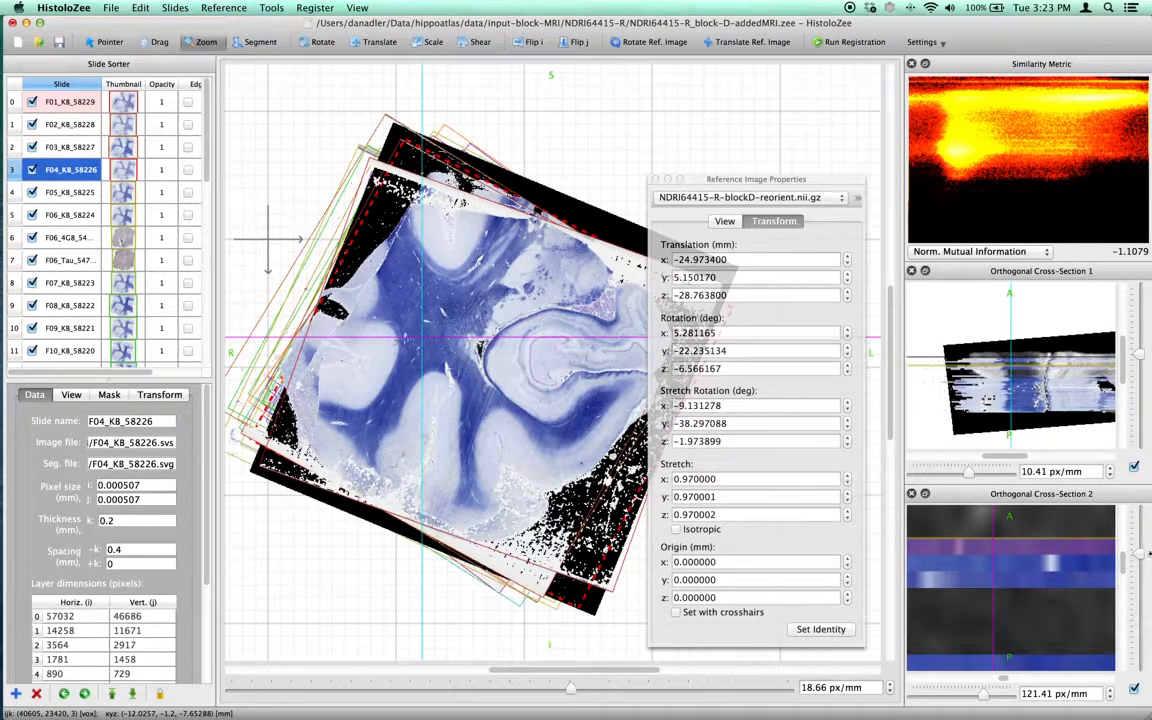
left_click_drag(1143, 555, 1143, 576)
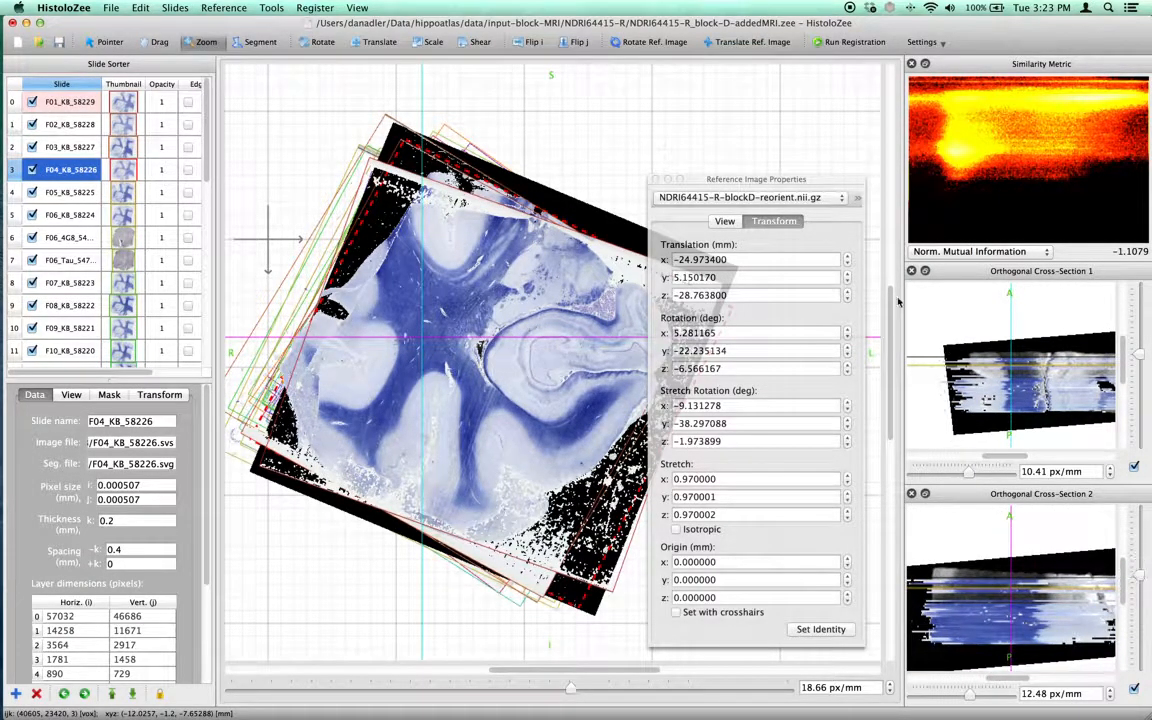
left_click(851, 43)
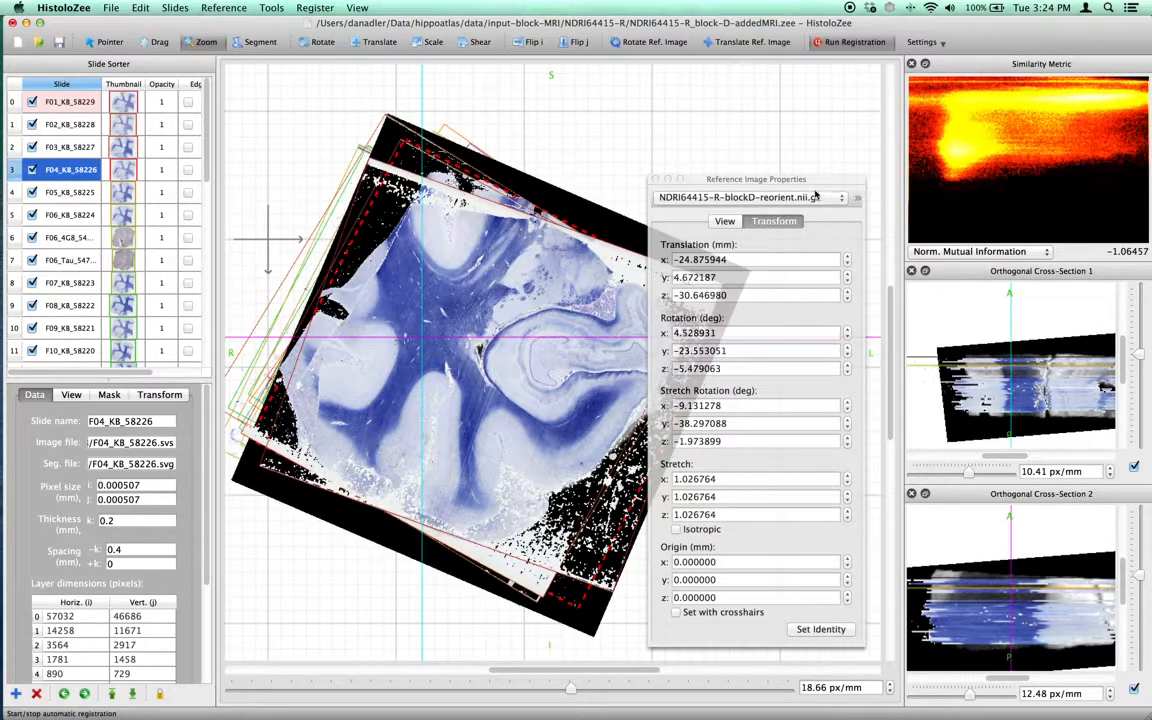
left_click_drag(812, 174, 866, 165)
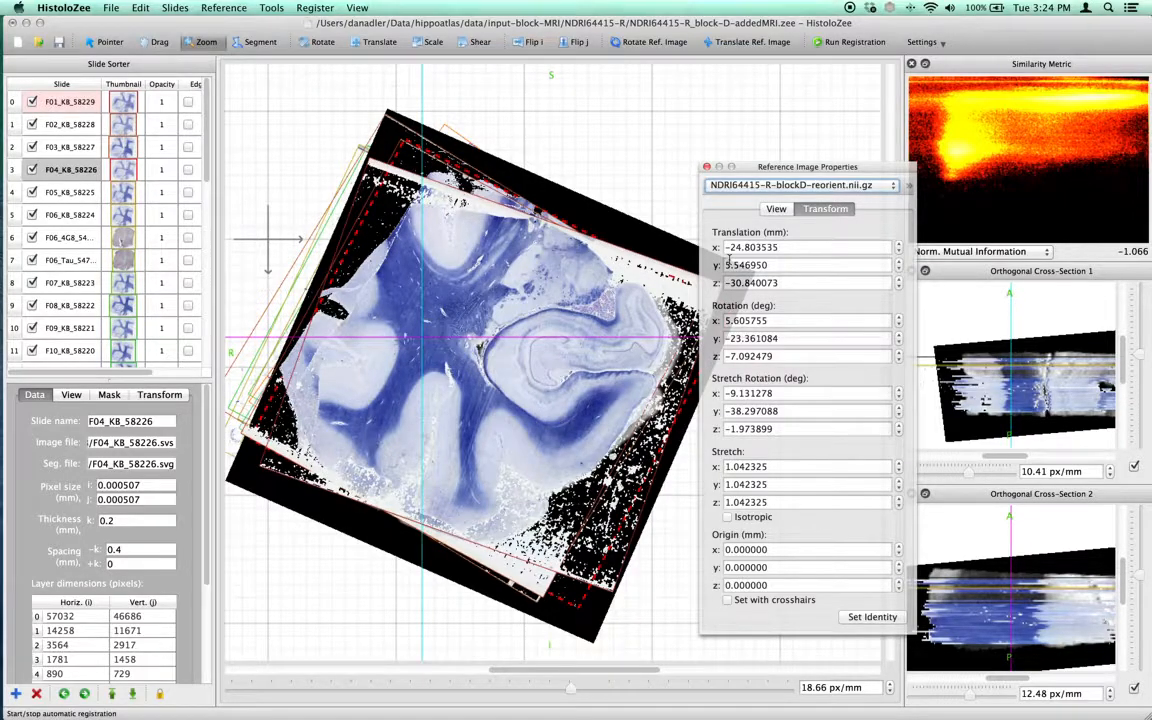
Step through individual slides, toggling each between histology and the reference MRI to check the alignment.
left_click(50, 190)
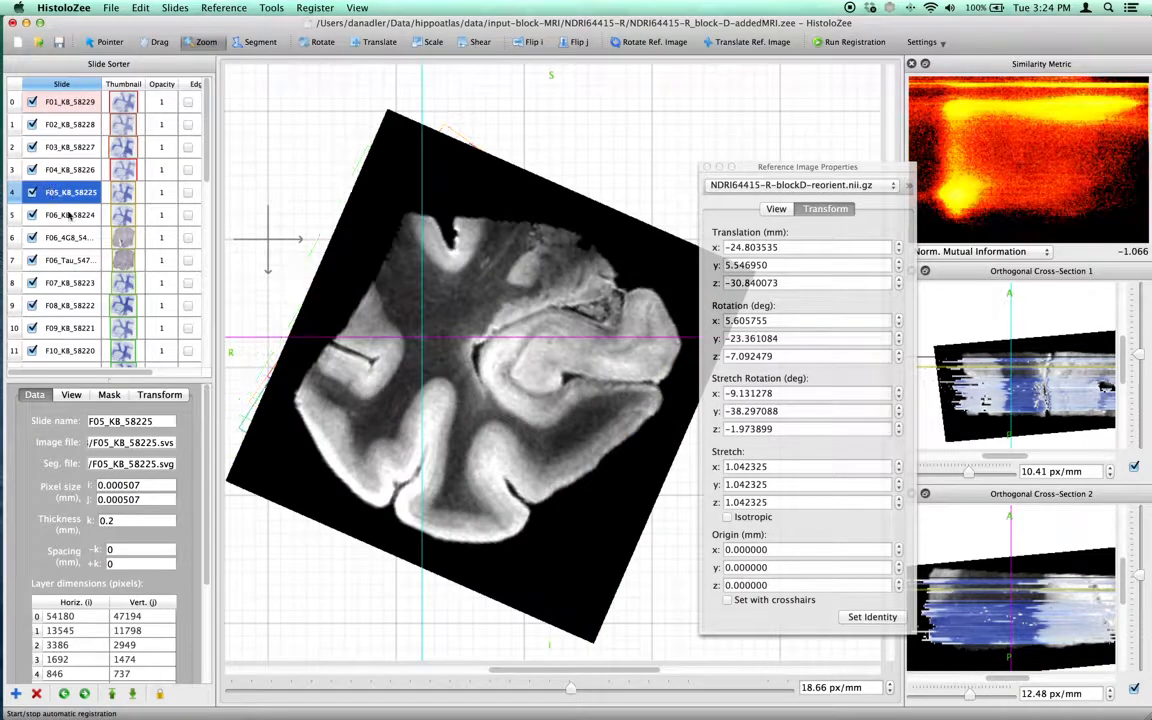
left_click(71, 214)
key("space")
key("space")
key("space")
key("space")
key("space")
scroll(68, 231, "down", 2)
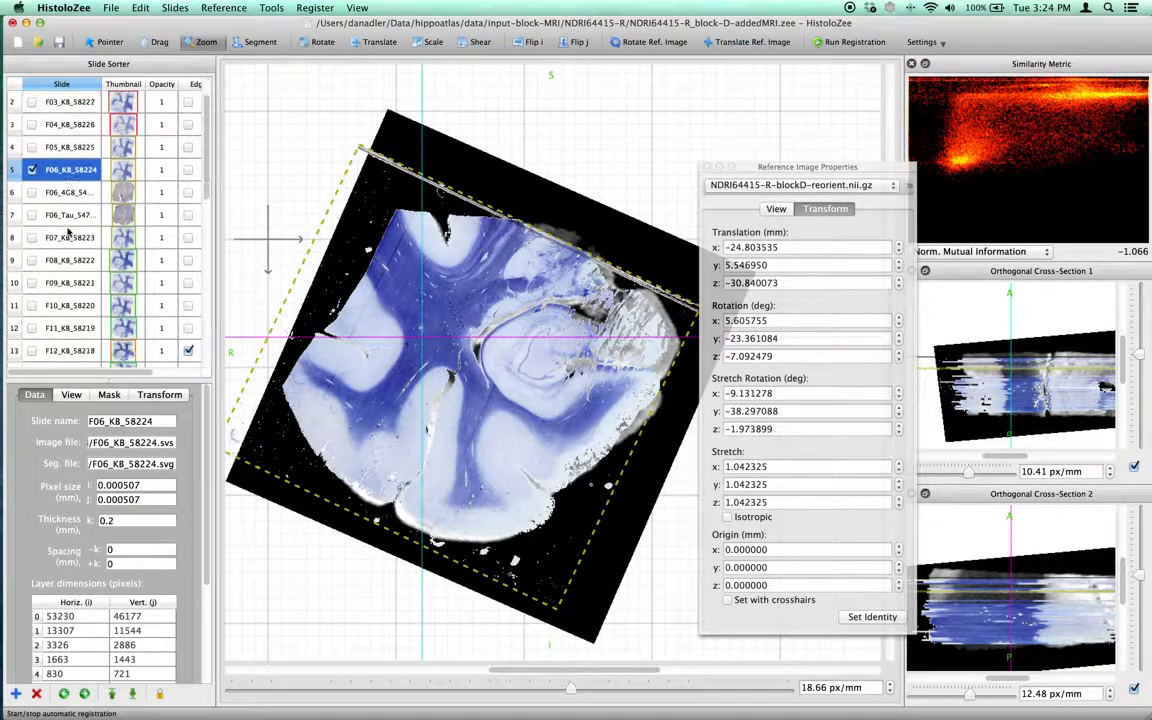
key("space")
scroll(68, 231, "down", 10)
left_click(67, 243)
key("space")
key("space")
key("space")
key("space")
key("space")
key("space")
key("space")
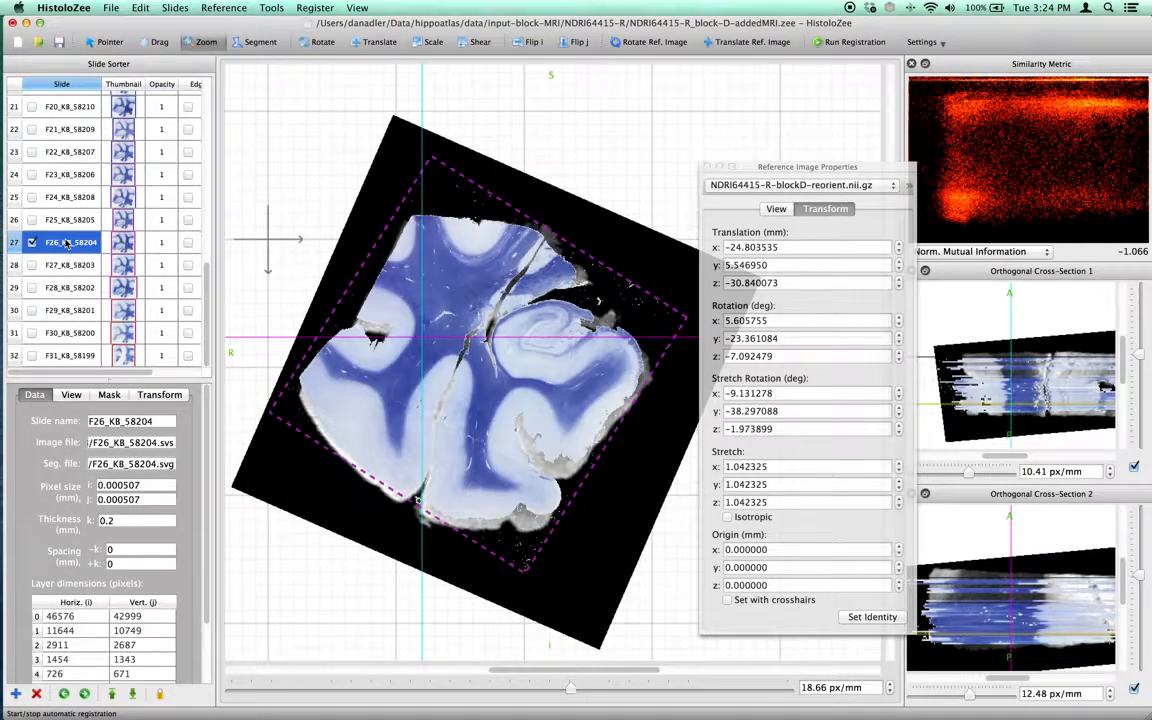
key("space")
left_click(65, 309)
key("space")
key("space")
key("space")
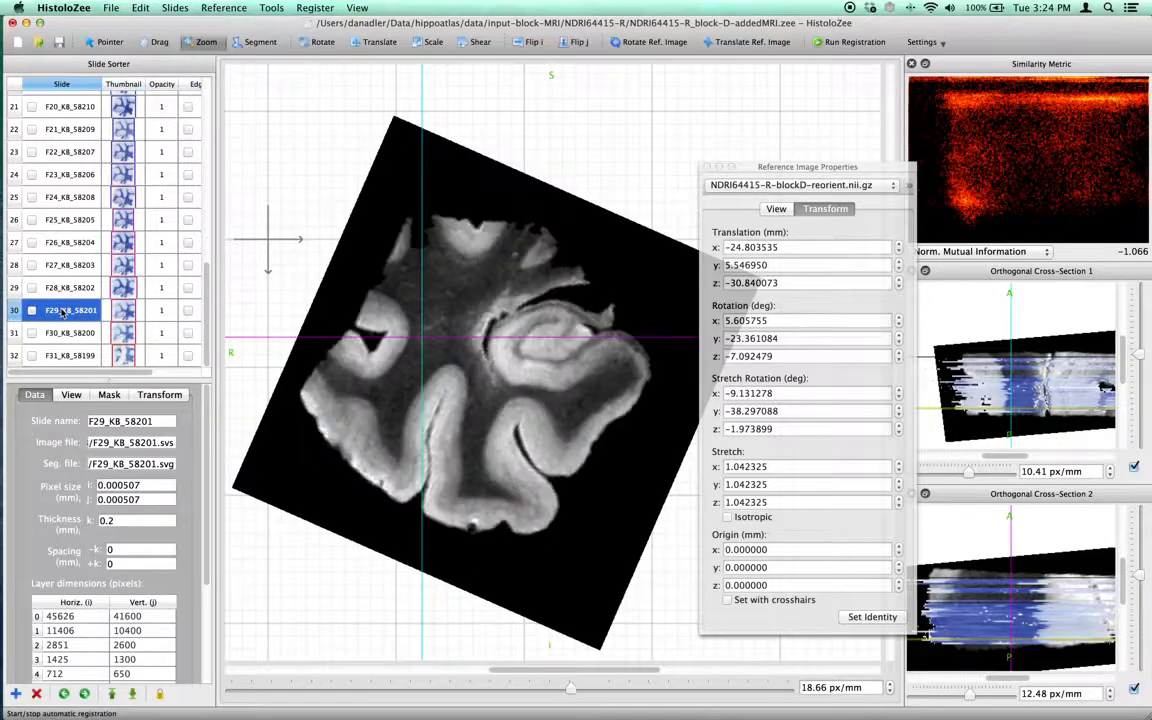
Lower the threshold of slide F29_KB_58201 and raise the reference image's threshold to hide their black backgrounds.
left_click(86, 397)
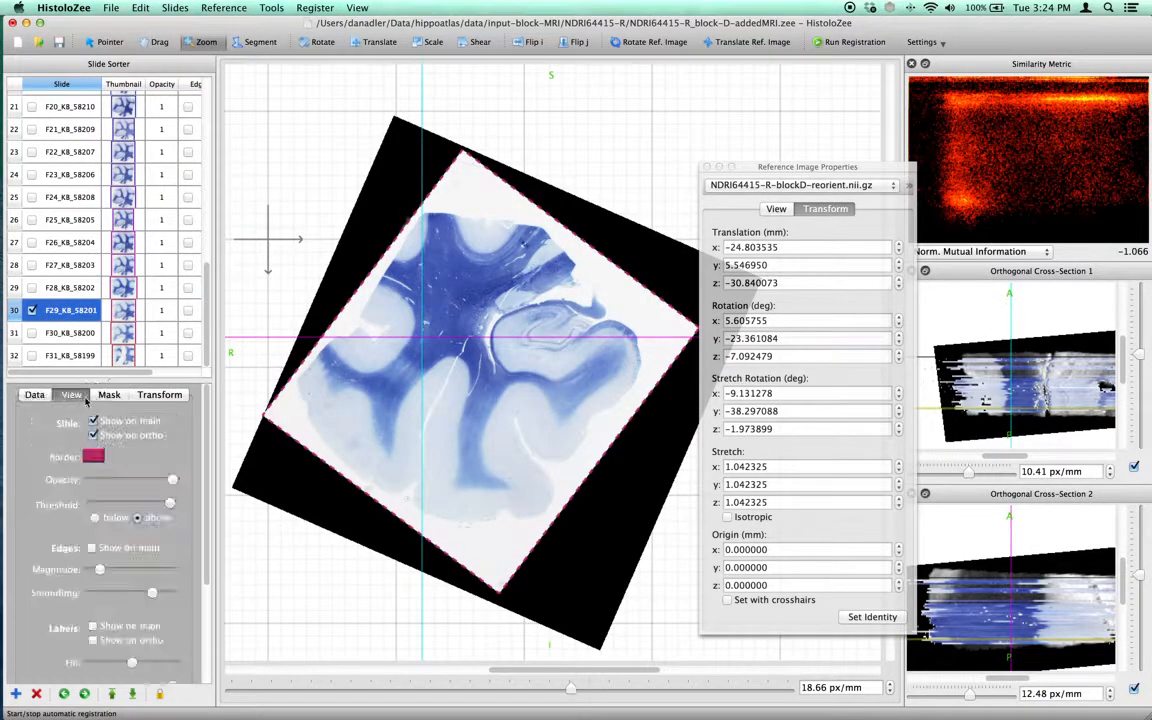
left_click_drag(170, 503, 162, 504)
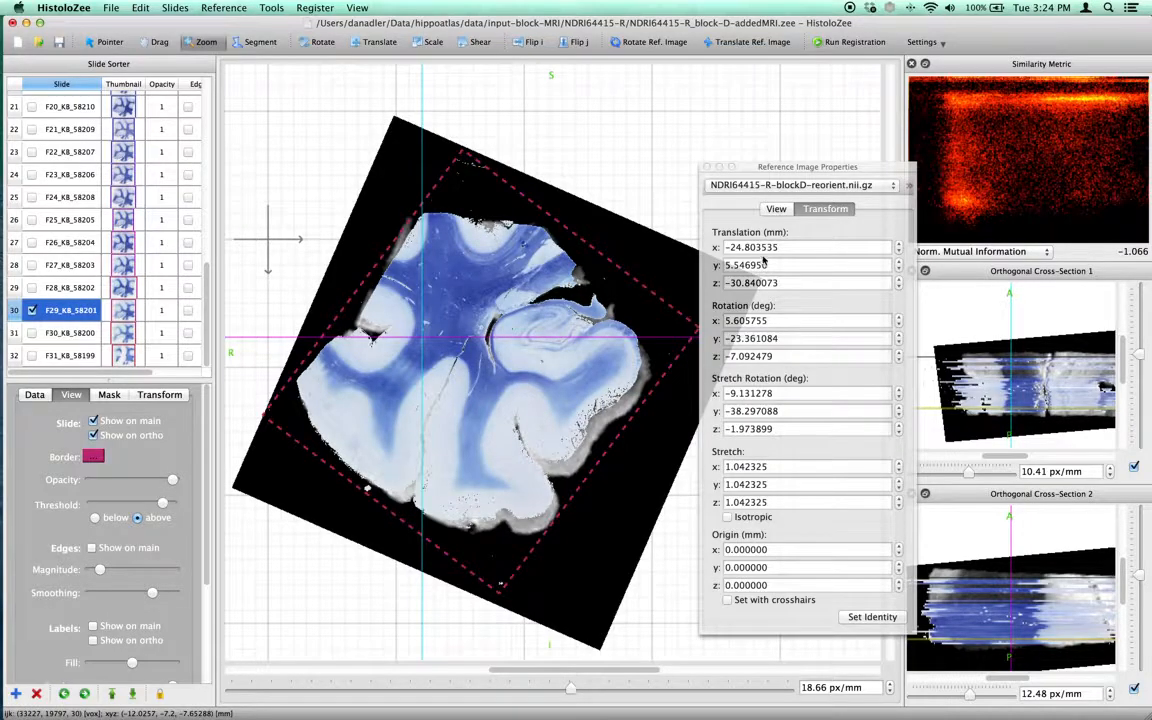
left_click_drag(831, 170, 840, 170)
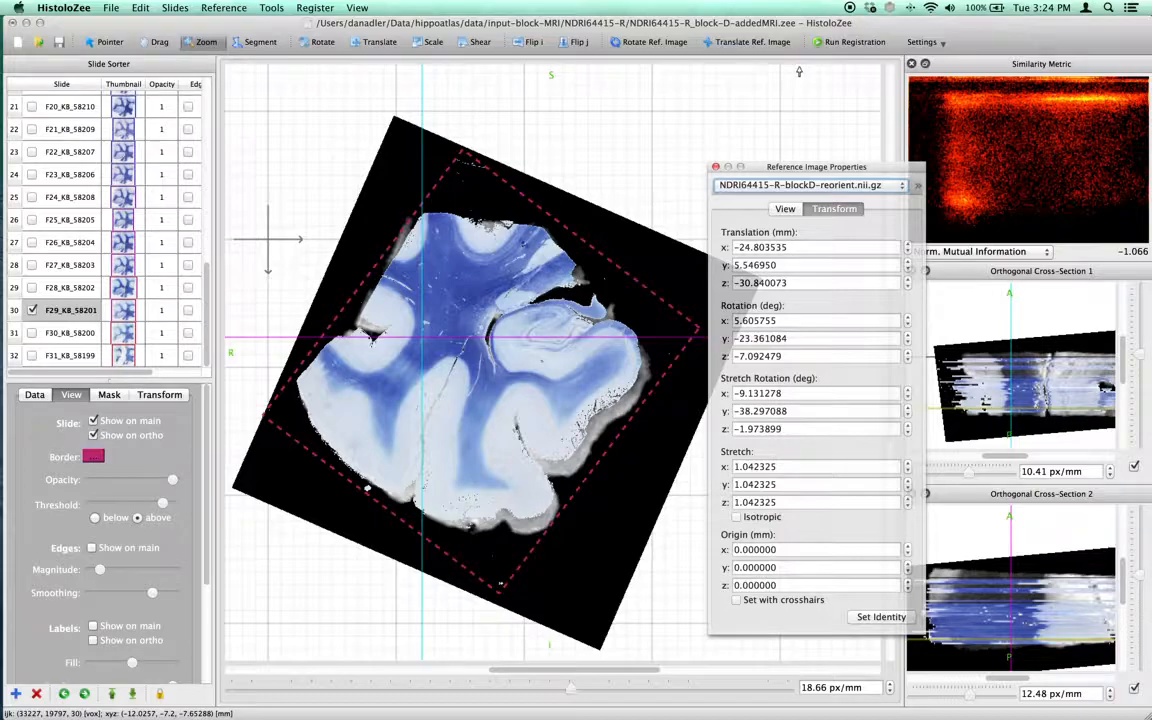
left_click(765, 206)
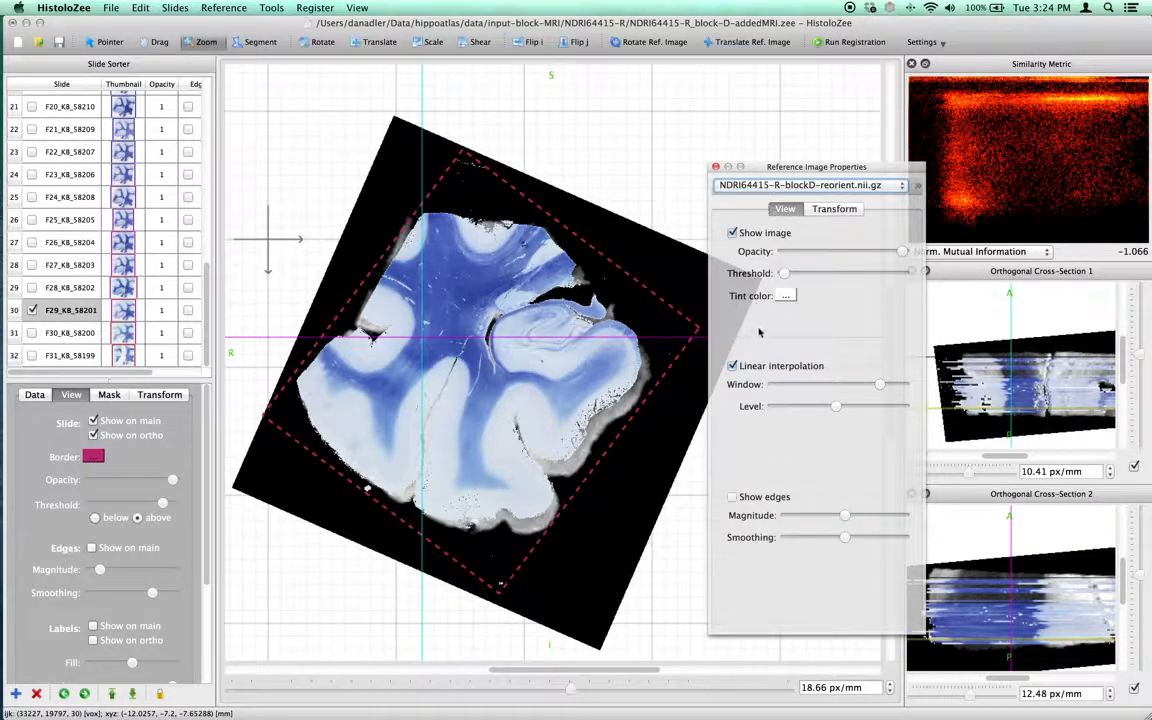
left_click_drag(786, 272, 793, 273)
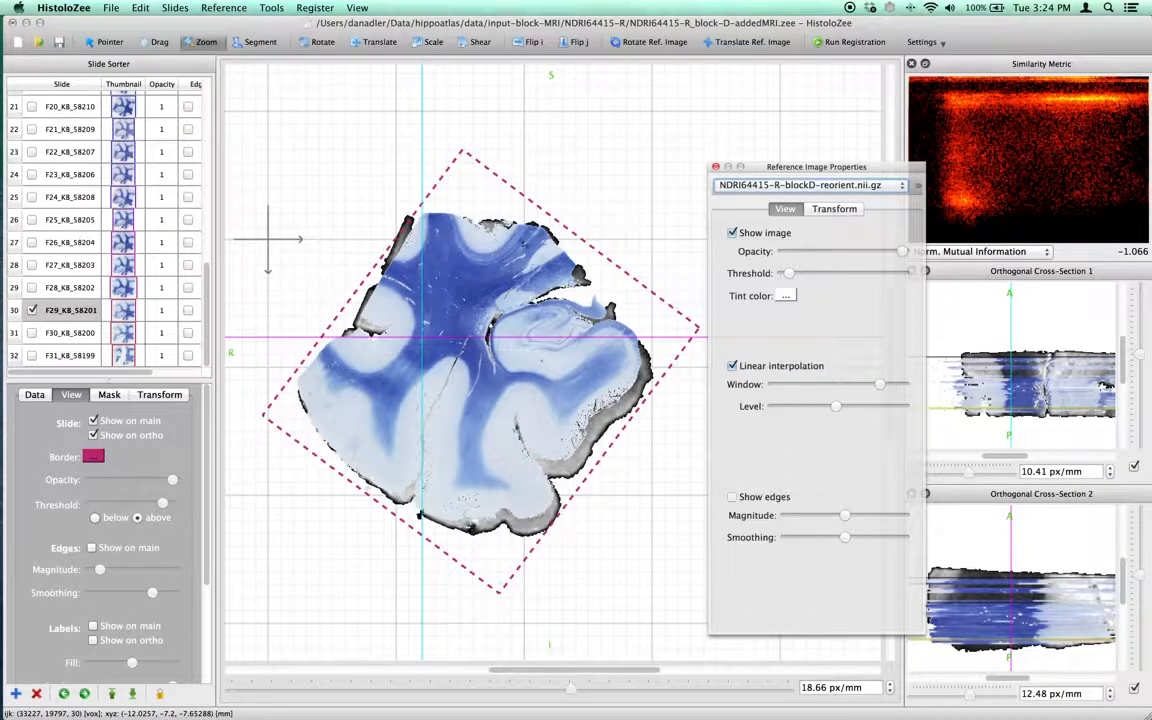
Select the first slide, F01_KB_58229, in the slide sorter.
scroll(441, 295, "down", 3)
scroll(98, 253, "up", 5)
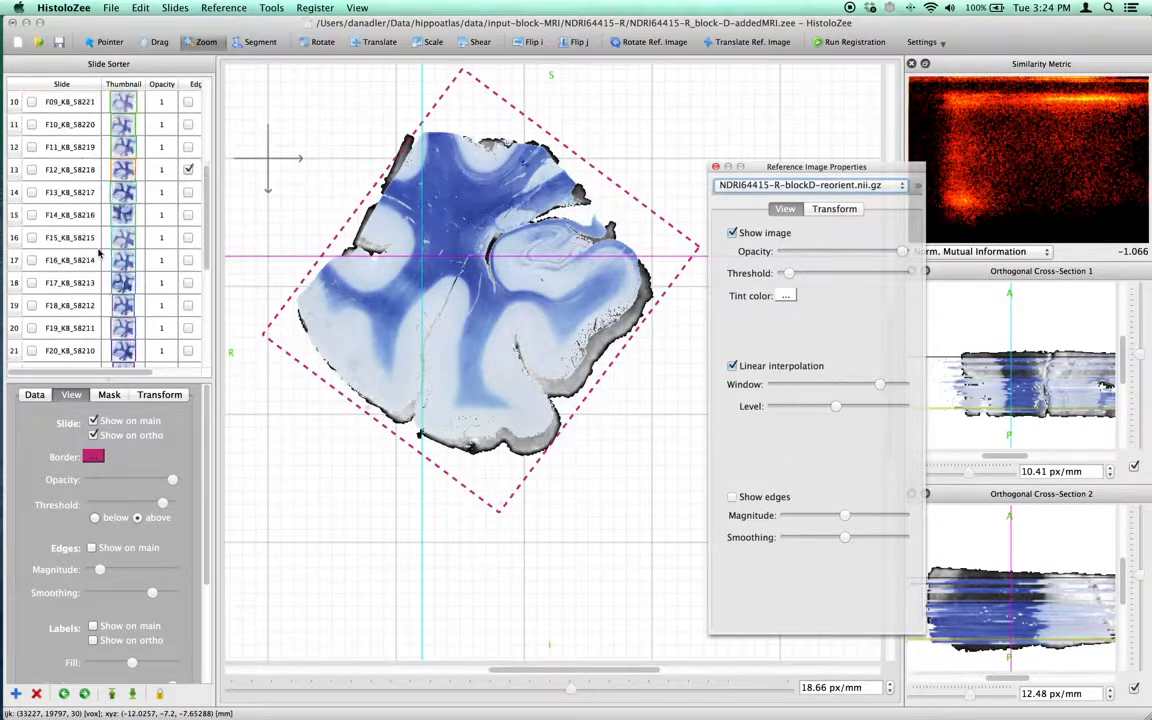
scroll(98, 253, "up", 5)
left_click(62, 101)
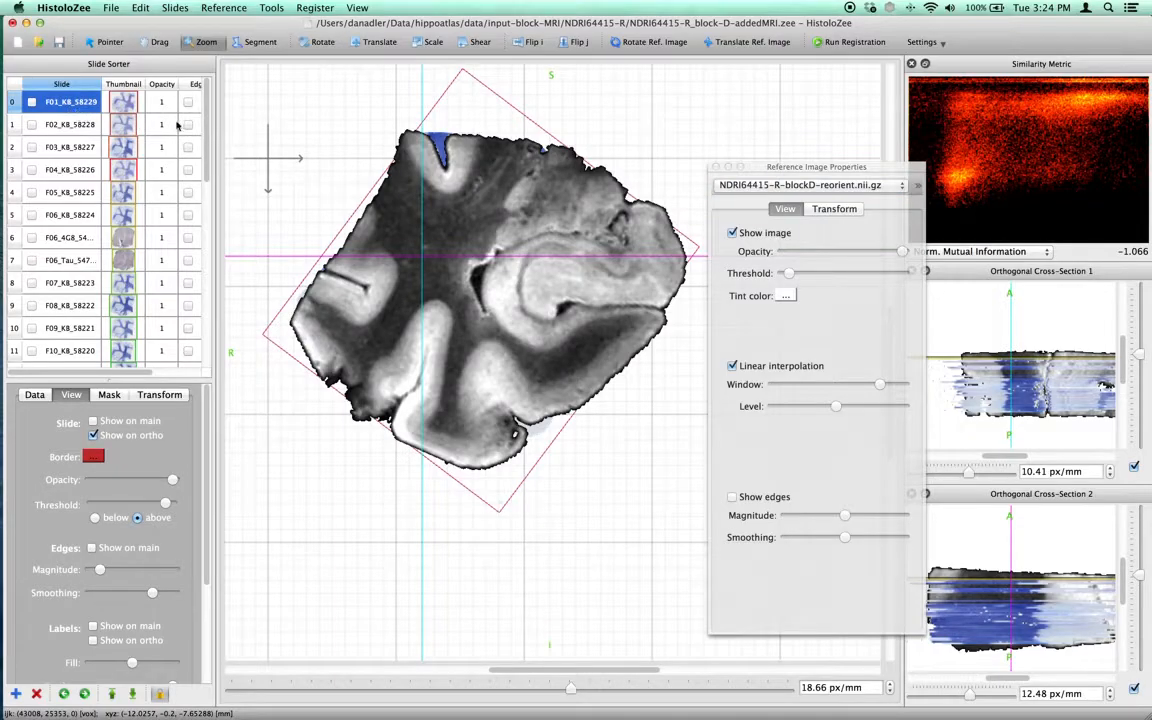